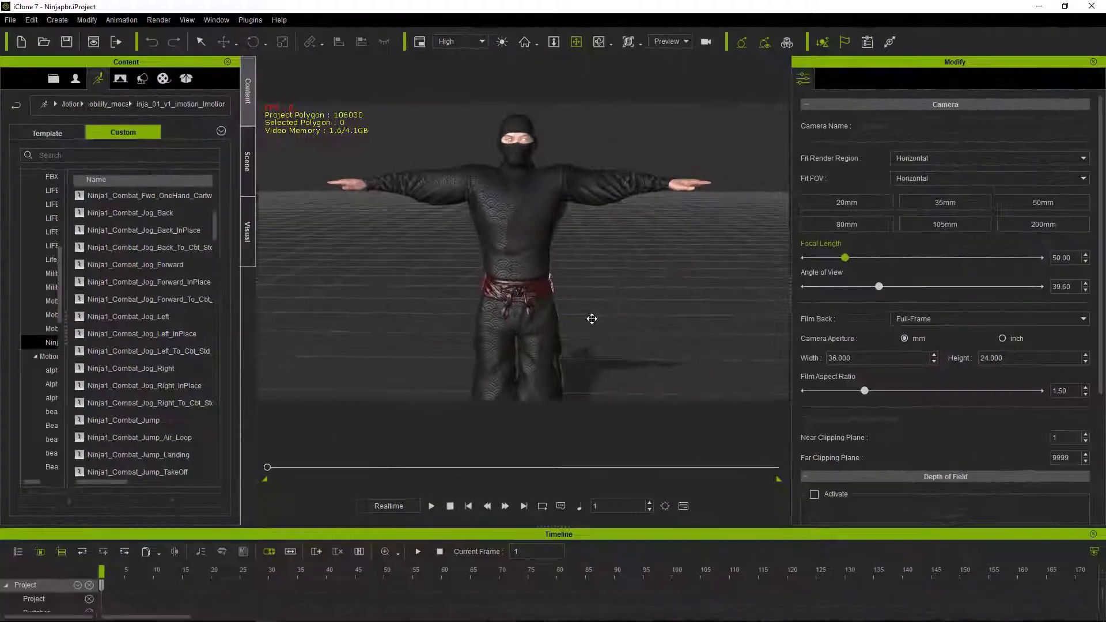
# Step: Orbit around the ninja and widen the Content panel and its folder-tree splitter
pyautogui.moveTo(768, 323); pyautogui.dragTo(325, 283, button='middle')
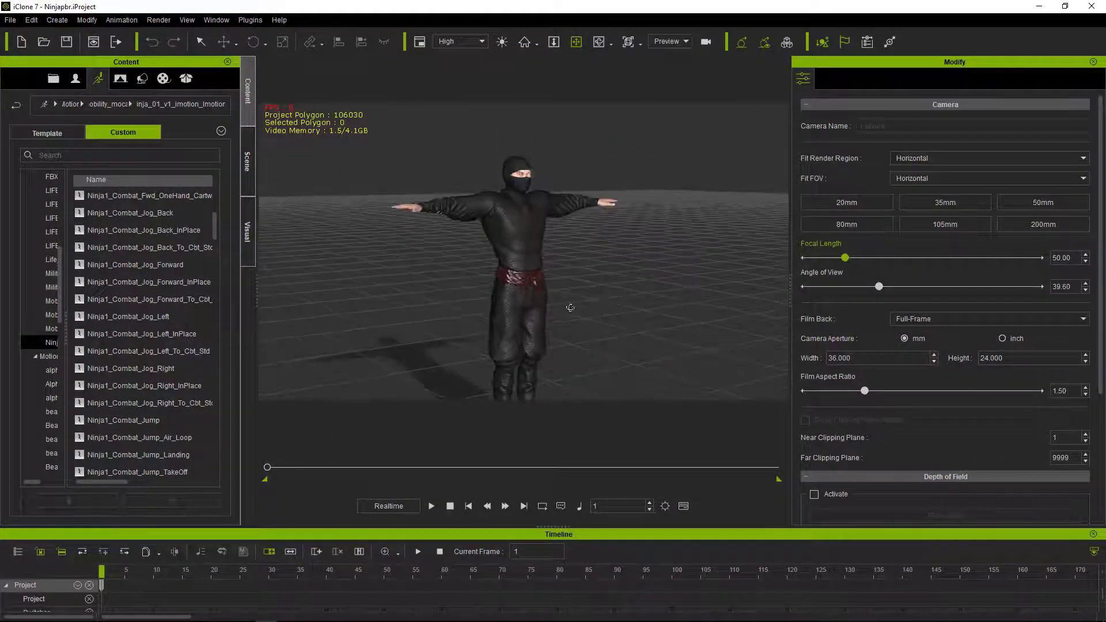
pyautogui.scroll(3, 324, 283)
pyautogui.moveTo(257, 297); pyautogui.dragTo(359, 297)
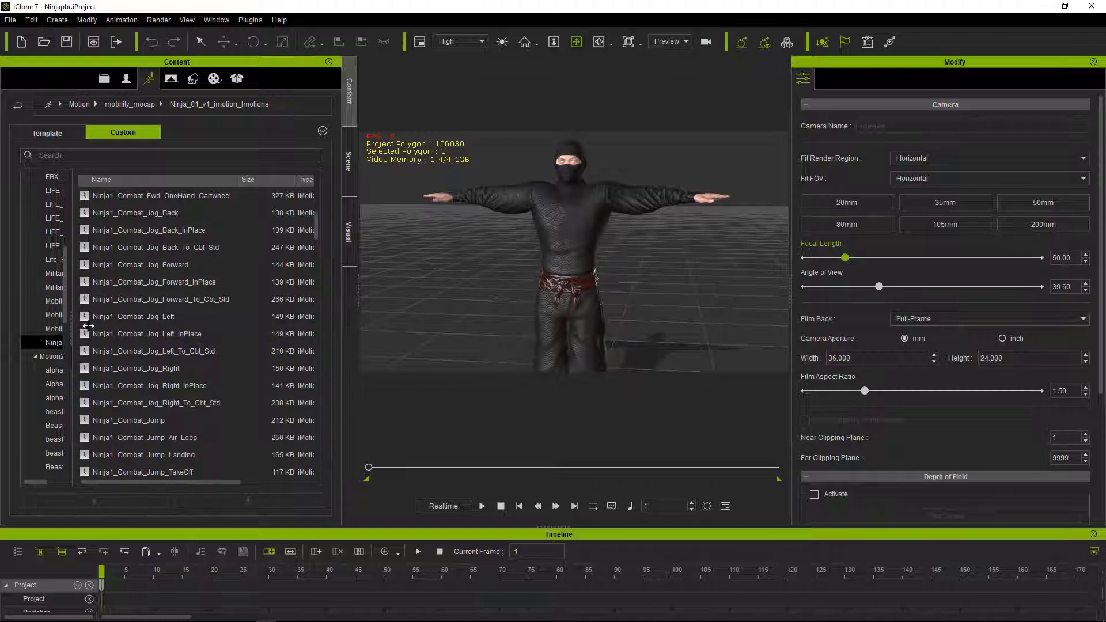
pyautogui.moveTo(87, 326)
pyautogui.mouseDown()
pyautogui.moveTo(183, 326)
pyautogui.moveTo(140, 323)
pyautogui.mouseUp()
# Step: Scroll the Ninja1_Combat motion list to Run_Forward_InPlace so full names are readable
pyautogui.scroll(2, 69, 334)
pyautogui.scroll(2, 81, 325)
pyautogui.scroll(-3, 112, 346)
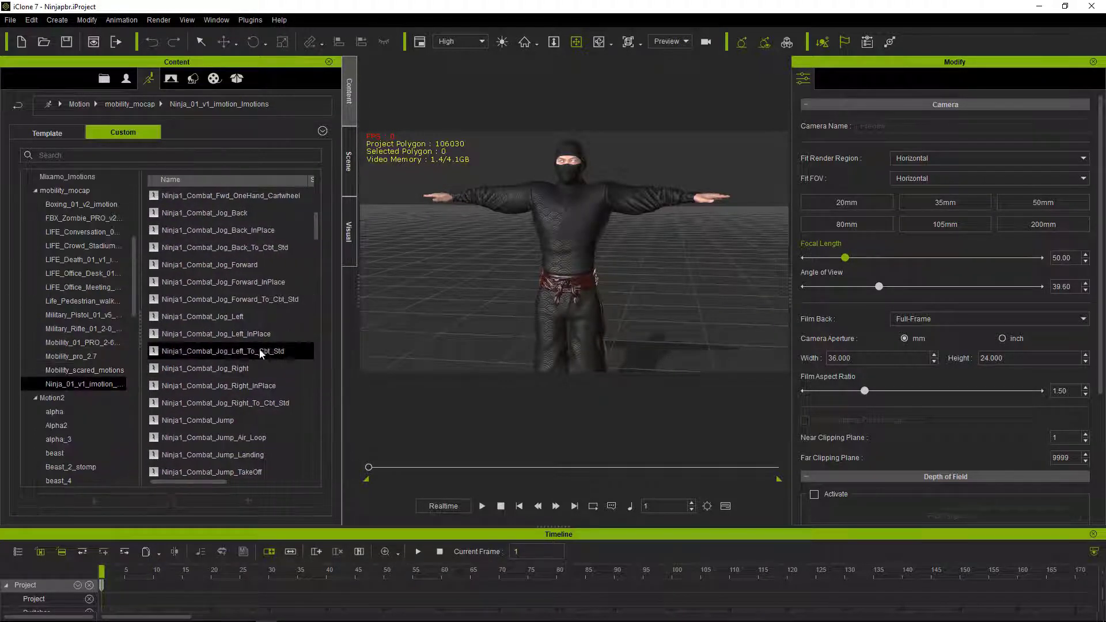
pyautogui.scroll(2, 256, 334)
pyautogui.scroll(3, 250, 362)
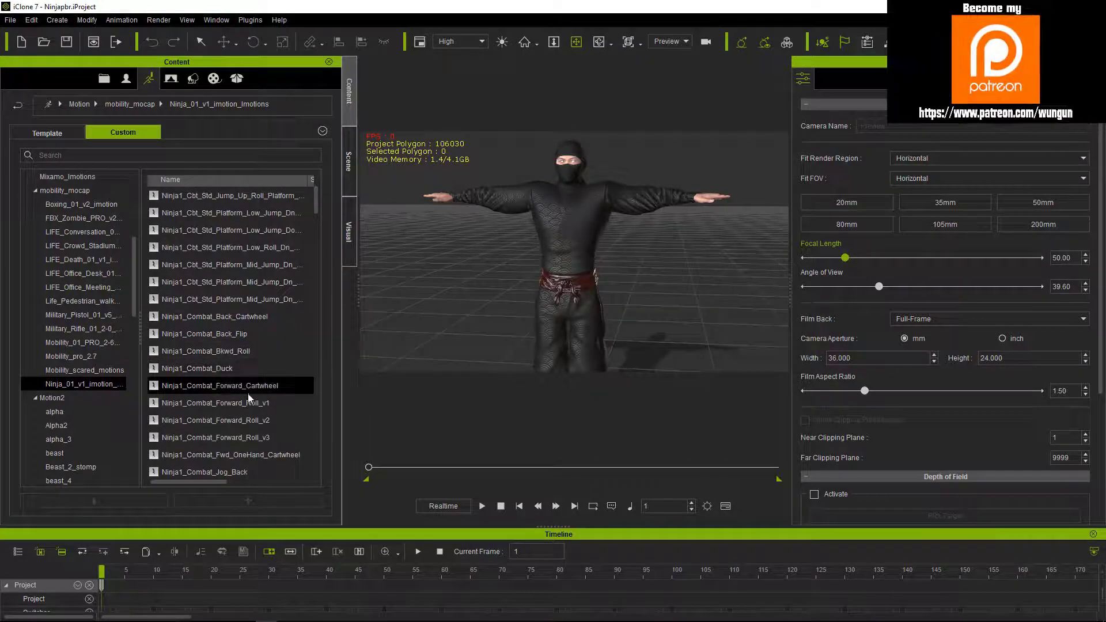
pyautogui.scroll(-2, 247, 392)
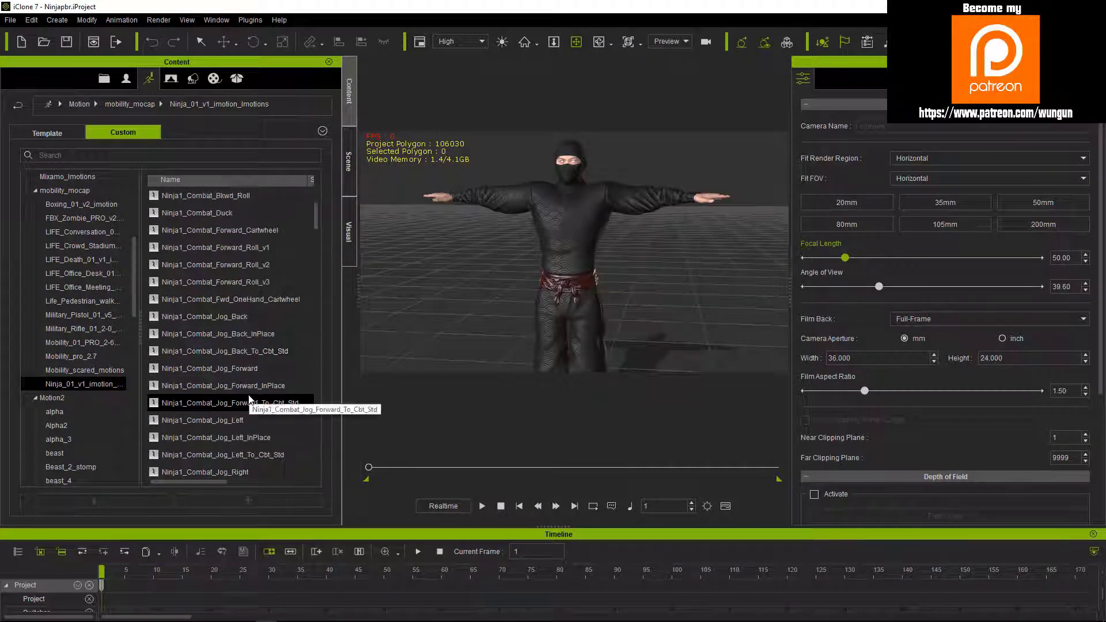
pyautogui.scroll(-1, 249, 401)
pyautogui.scroll(-2, 265, 404)
pyautogui.scroll(-1, 279, 404)
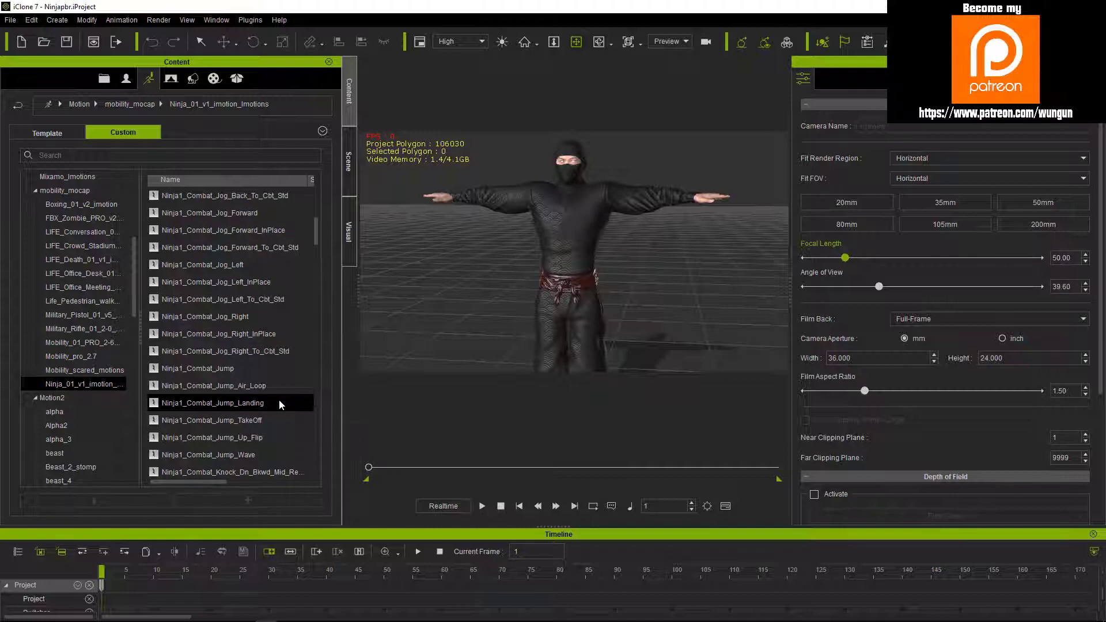
pyautogui.scroll(-2, 279, 399)
pyautogui.scroll(-2, 279, 399)
pyautogui.scroll(-1, 247, 390)
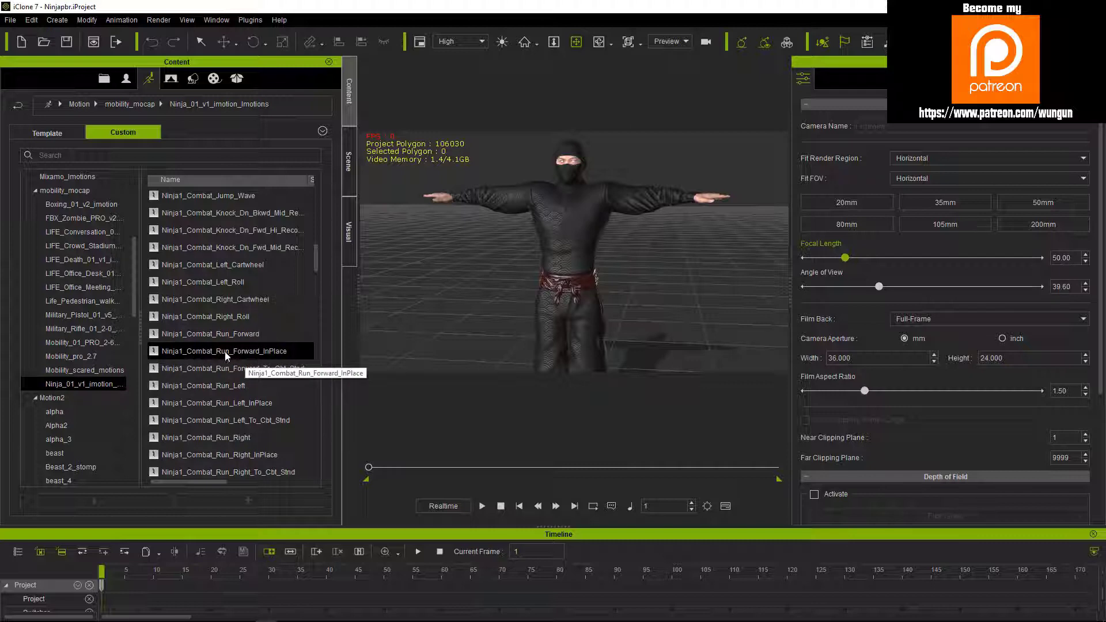
pyautogui.moveTo(226, 355); pyautogui.dragTo(275, 354)
# Step: Add a Box primitive and flatten it to a Z scale of 0.001
pyautogui.click(58, 22)
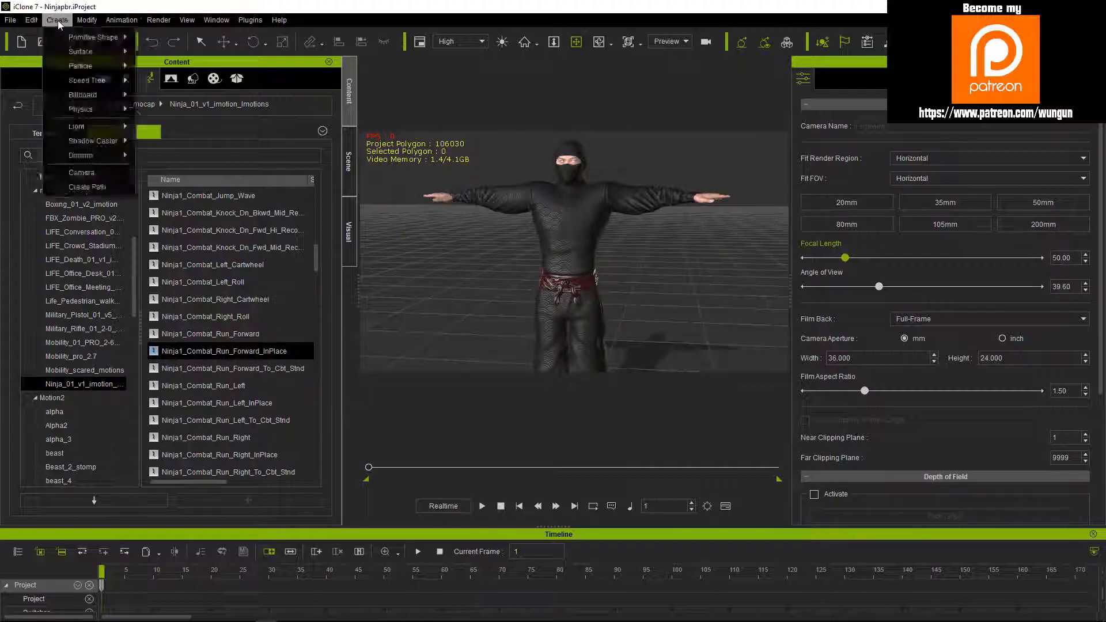
pyautogui.click(153, 37)
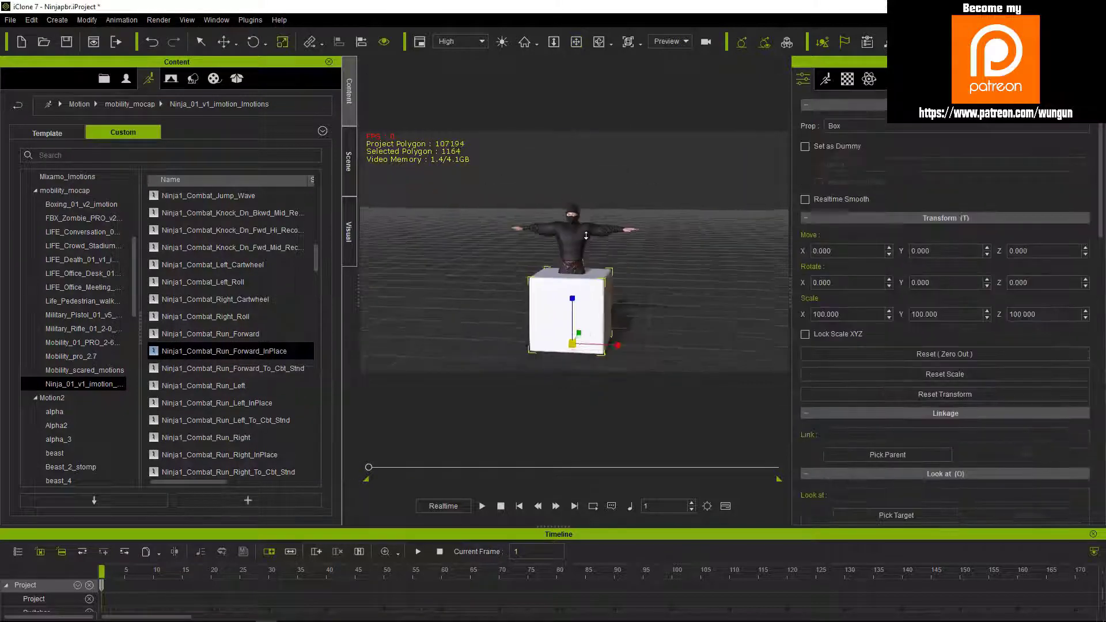
pyautogui.moveTo(586, 235); pyautogui.dragTo(585, 323)
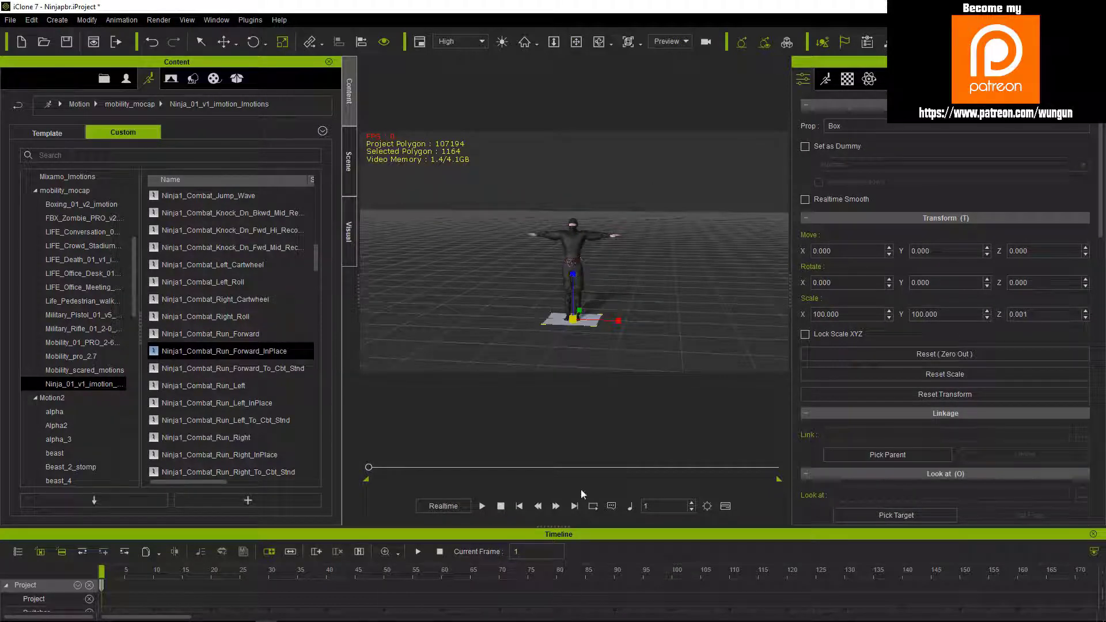
# Step: Switch to the Scene object list to start renaming the Box prop
pyautogui.scroll(2, 605, 265)
pyautogui.scroll(3, 615, 262)
pyautogui.scroll(3, 573, 266)
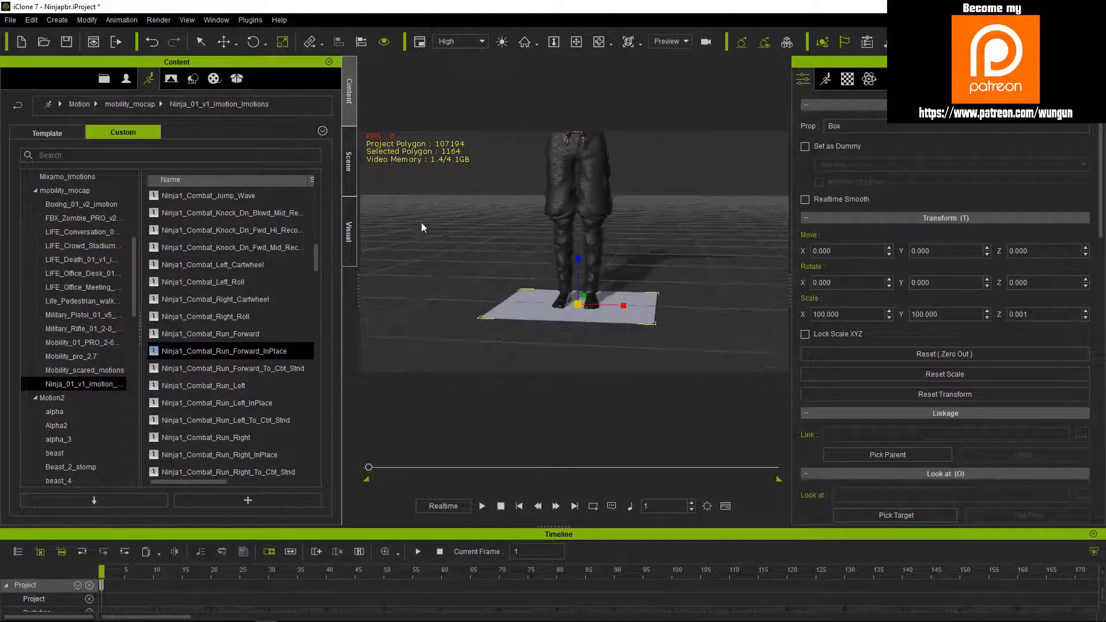
pyautogui.click(349, 161)
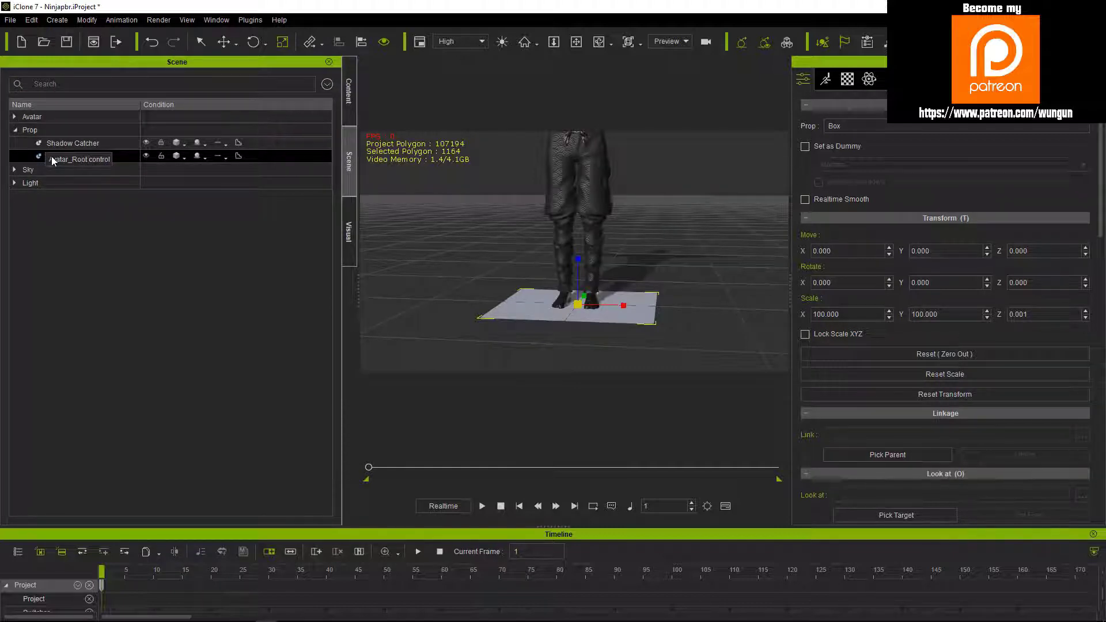
# Step: Confirm the name Avatar_Root_control and align the ninja avatar to it
pyautogui.press('Return')
pyautogui.click(588, 173)
pyautogui.rightClick(593, 179)
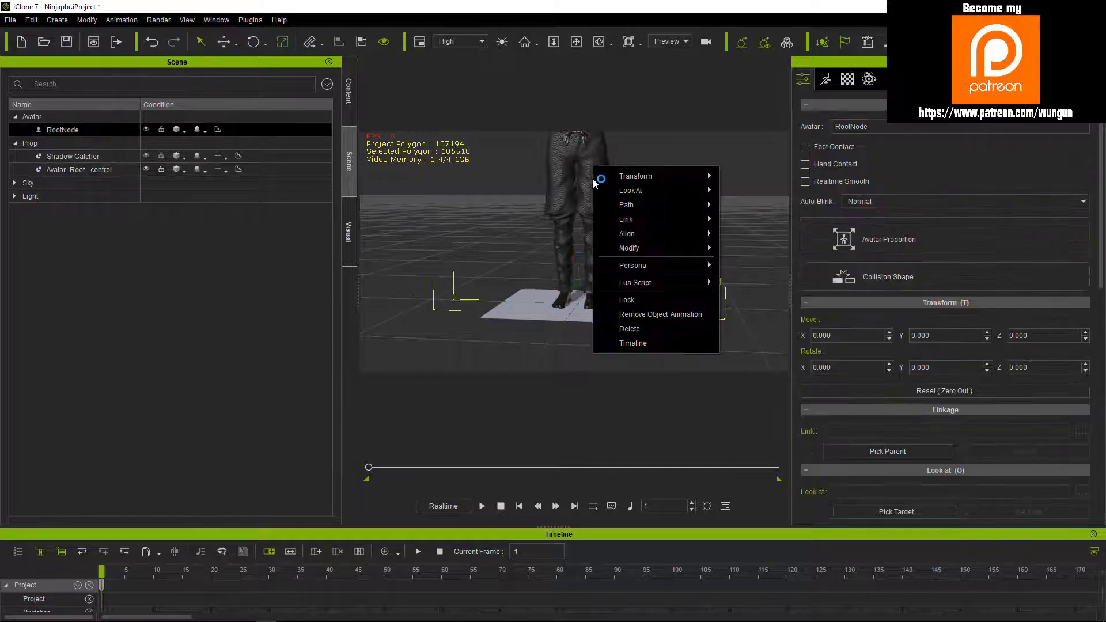
pyautogui.moveTo(628, 233)
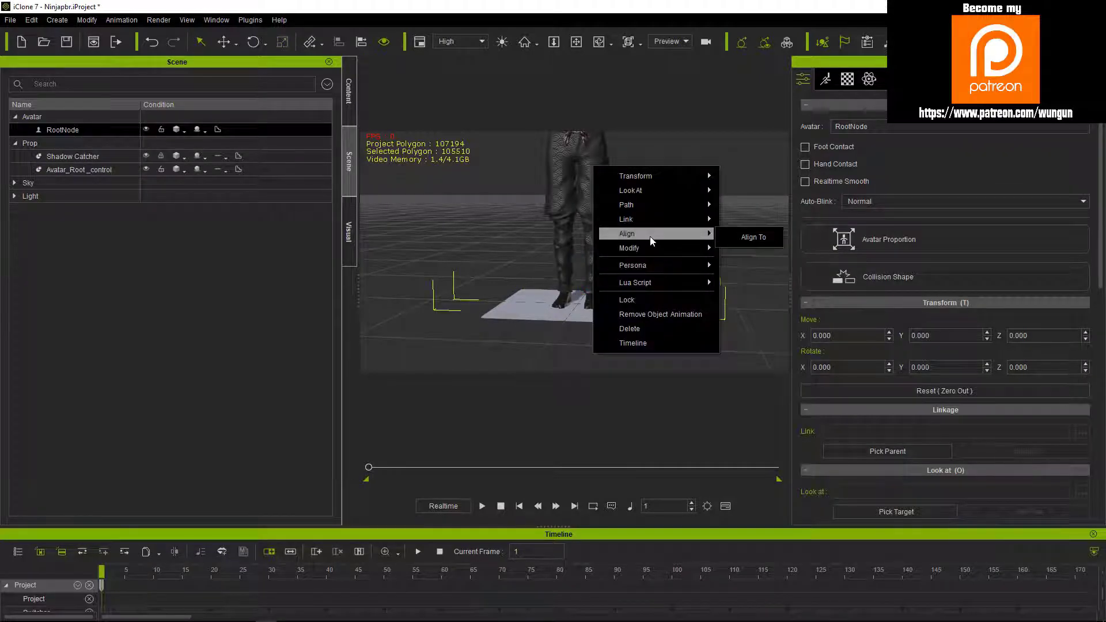
pyautogui.click(749, 230)
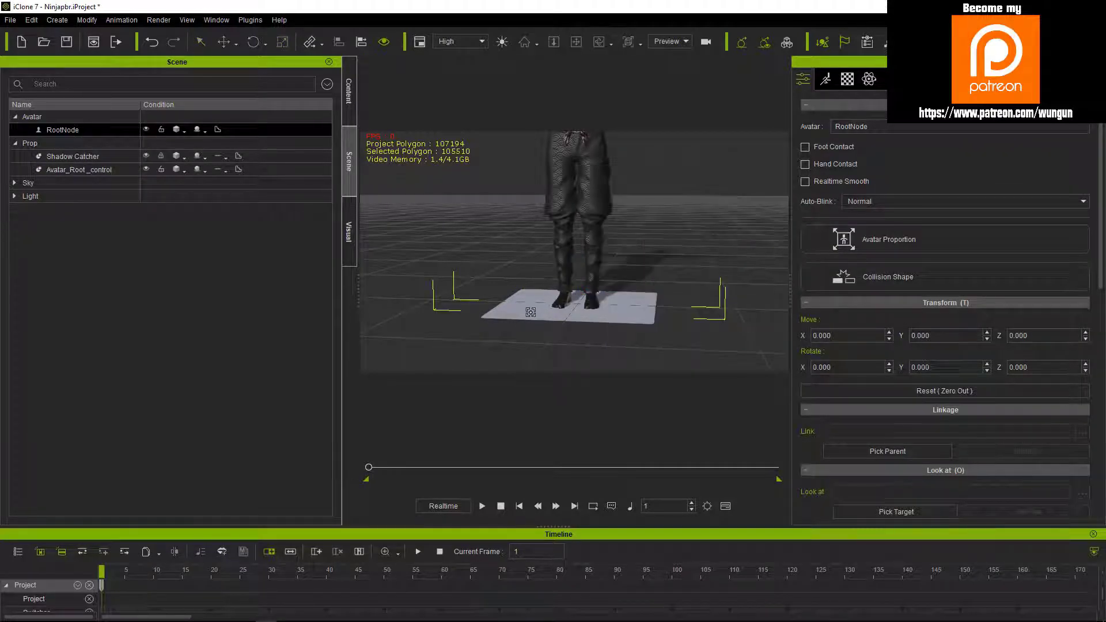
# Step: Select the Avatar_Root_control slab and set it as a dummy
pyautogui.click(848, 79)
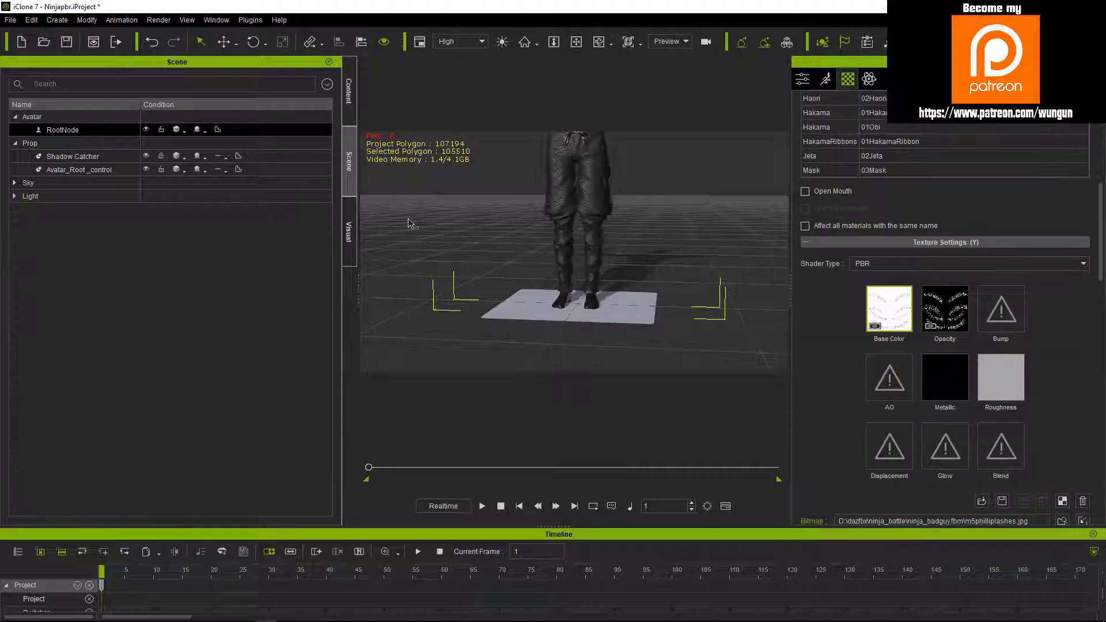
pyautogui.click(513, 301)
pyautogui.click(805, 145)
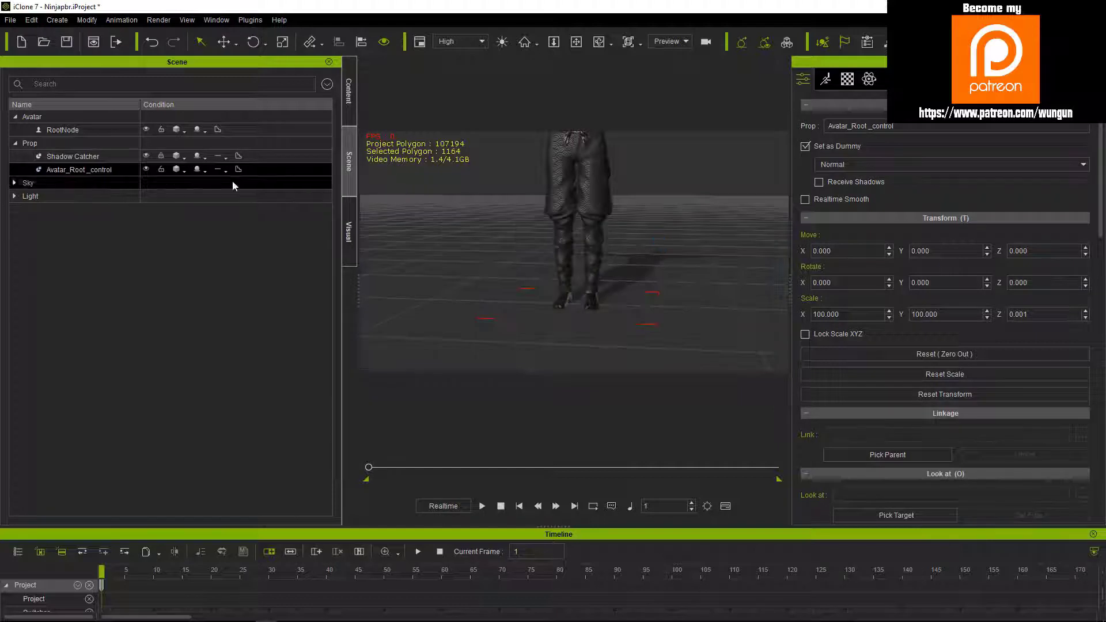
# Step: Set the Avatar_Root_control slab's diffuse colour to dark red #550000
pyautogui.click(847, 79)
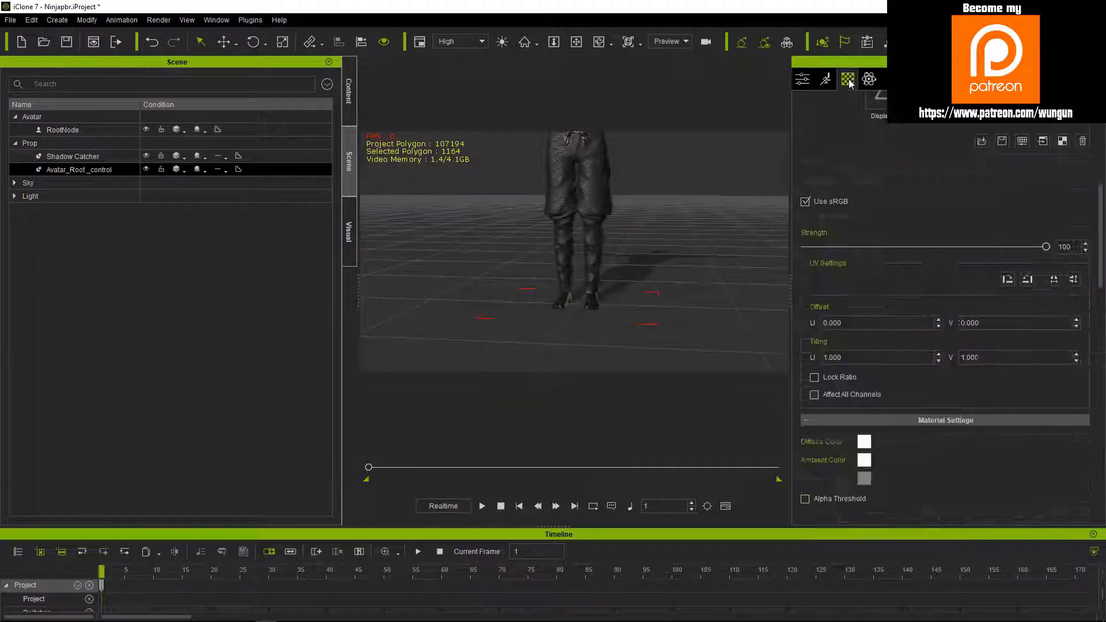
pyautogui.click(864, 441)
pyautogui.click(413, 271)
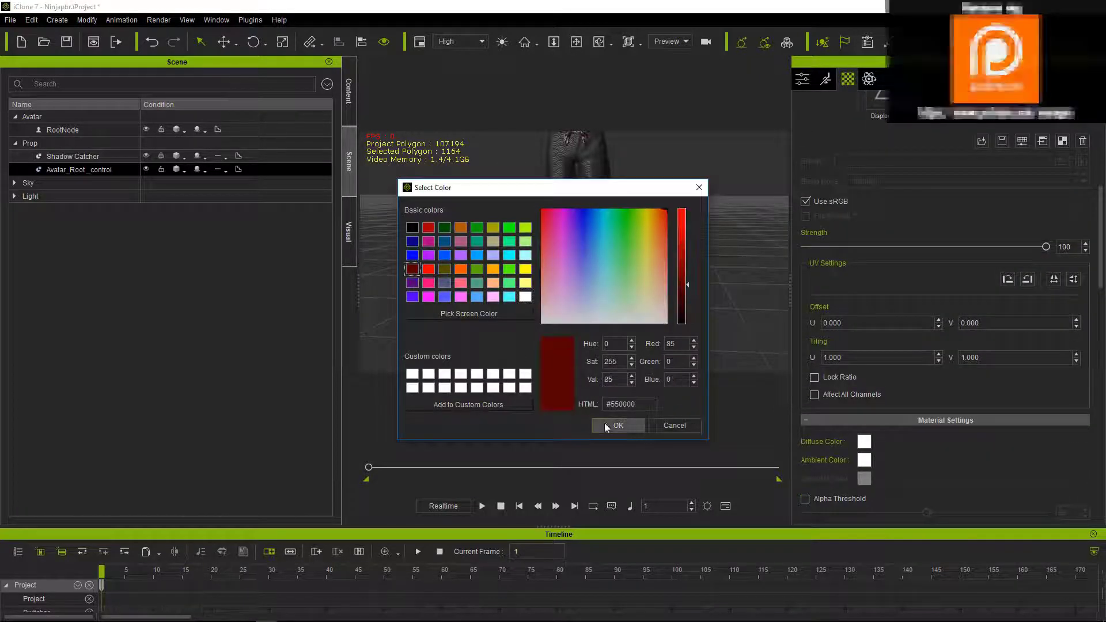
pyautogui.click(604, 423)
pyautogui.scroll(5, 811, 174)
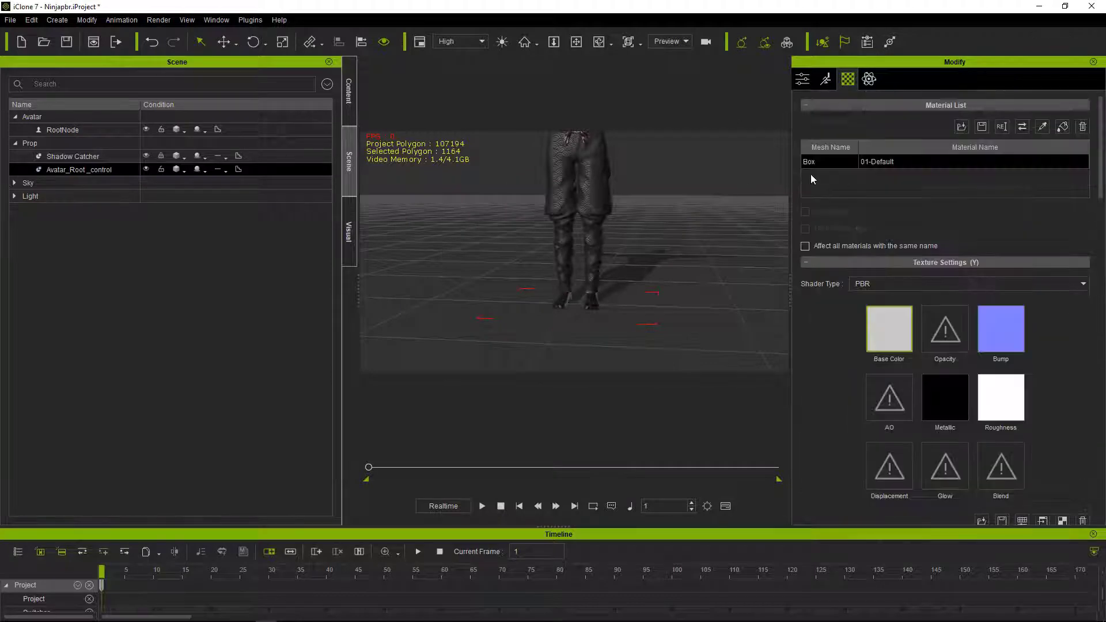
pyautogui.click(809, 81)
pyautogui.moveTo(661, 309); pyautogui.dragTo(337, 353, button='right')
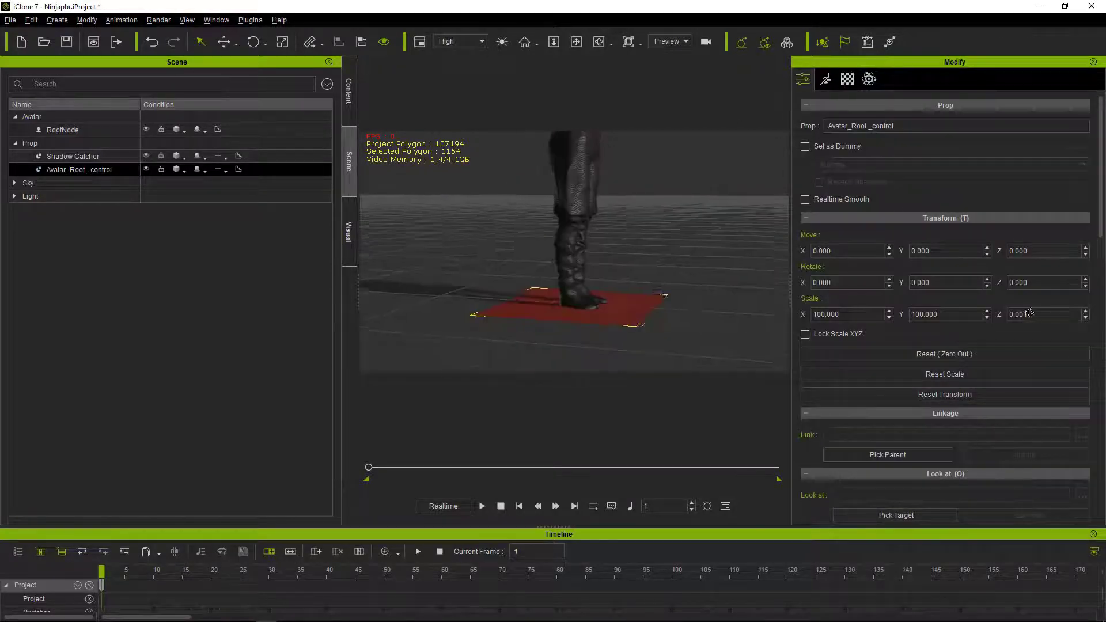
# Step: Return to the Content motion library and drag a combat run clip onto the ninja
pyautogui.click(344, 249)
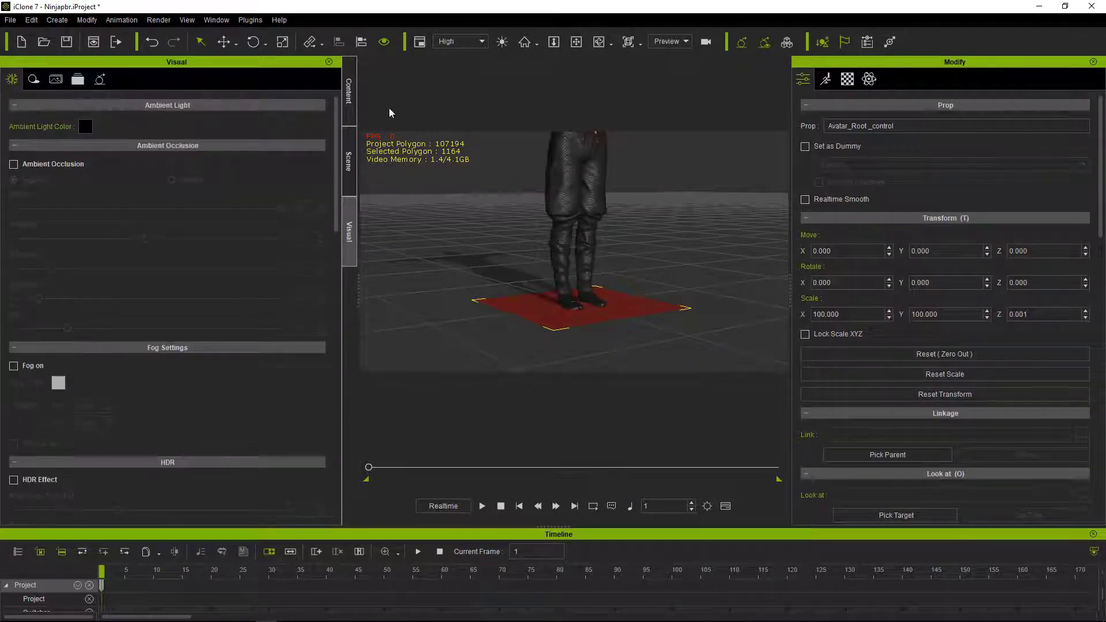
pyautogui.click(349, 95)
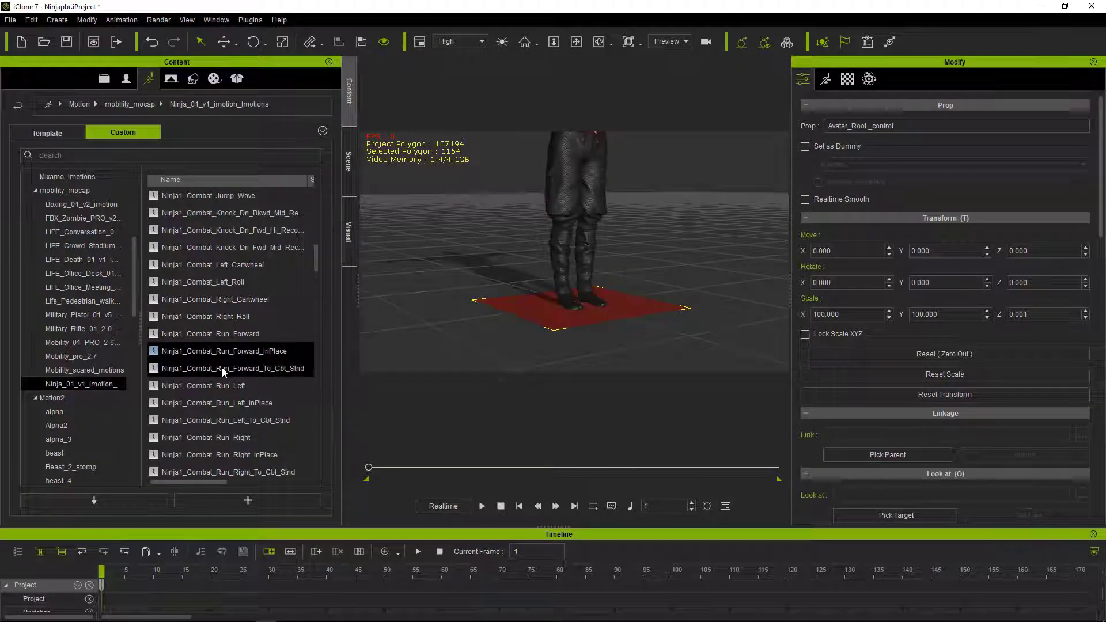
pyautogui.moveTo(224, 346); pyautogui.dragTo(602, 221)
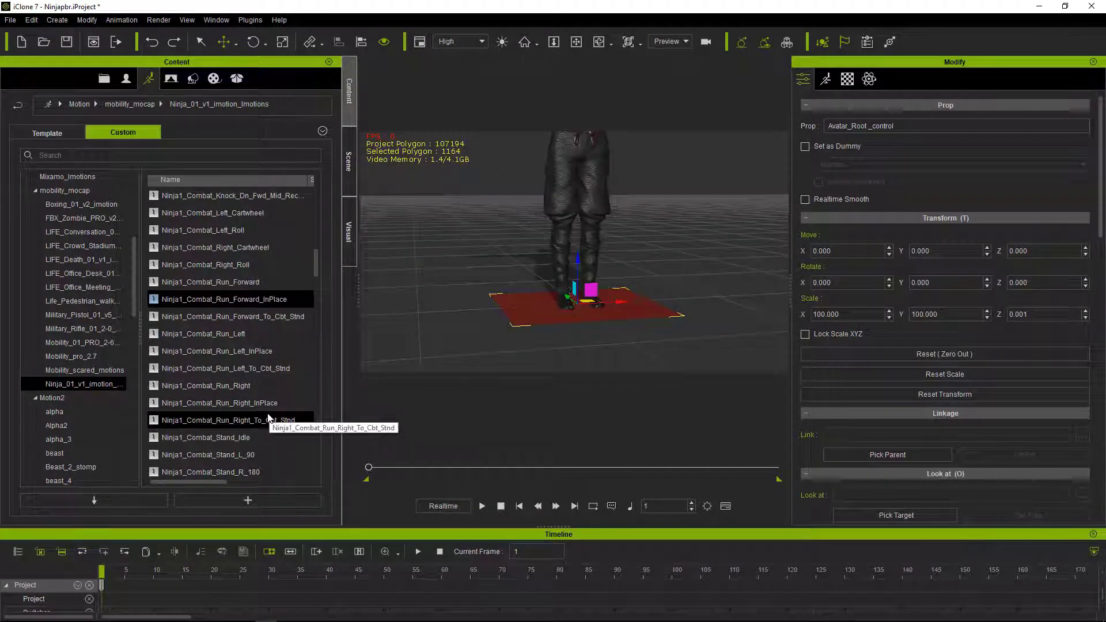
# Step: Scroll the Ninja motion list to Ninja1_Combat_Run_Forward
pyautogui.scroll(-4, 268, 419)
pyautogui.scroll(-3, 269, 419)
pyautogui.scroll(-3, 268, 413)
pyautogui.scroll(-3, 267, 413)
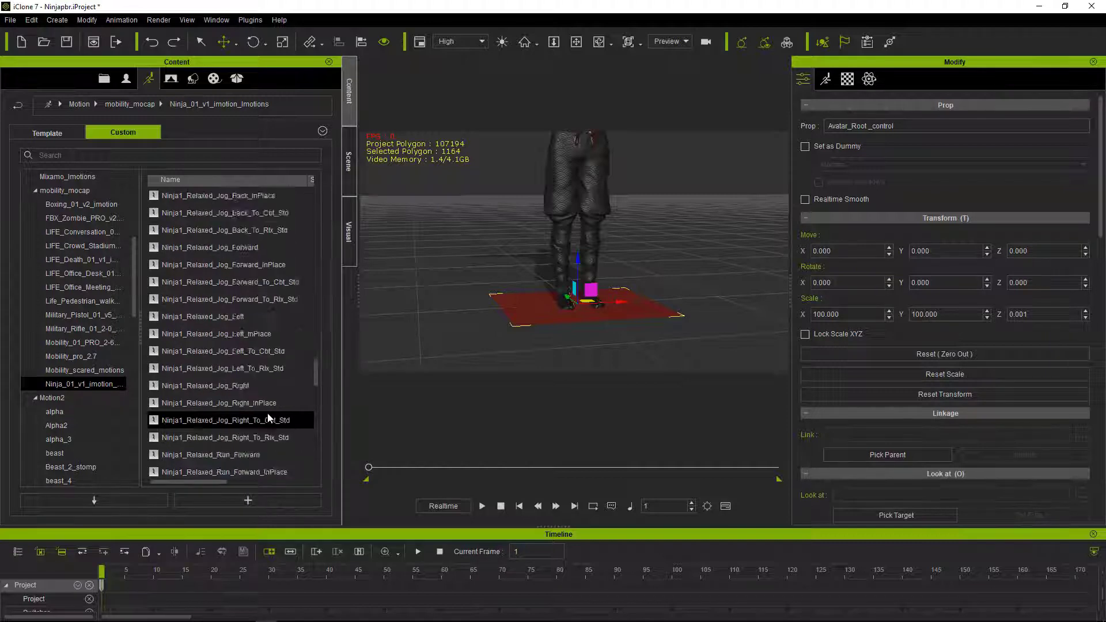
pyautogui.scroll(-3, 267, 413)
pyautogui.scroll(-3, 267, 413)
pyautogui.scroll(-3, 267, 413)
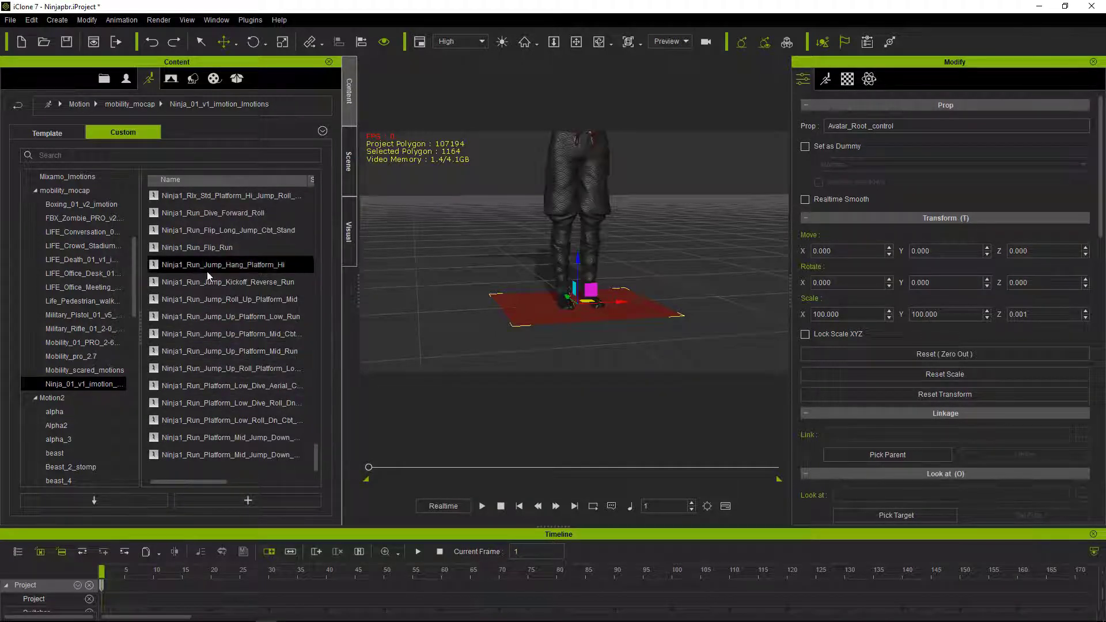
pyautogui.scroll(1, 233, 247)
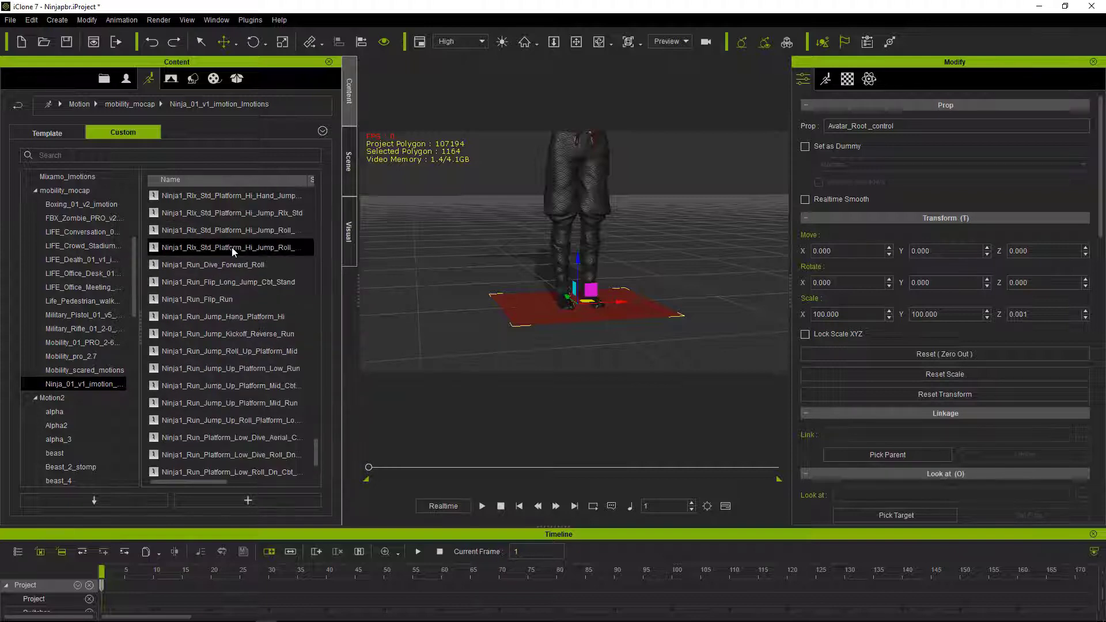
pyautogui.scroll(5, 234, 249)
pyautogui.scroll(5, 233, 249)
pyautogui.scroll(5, 233, 249)
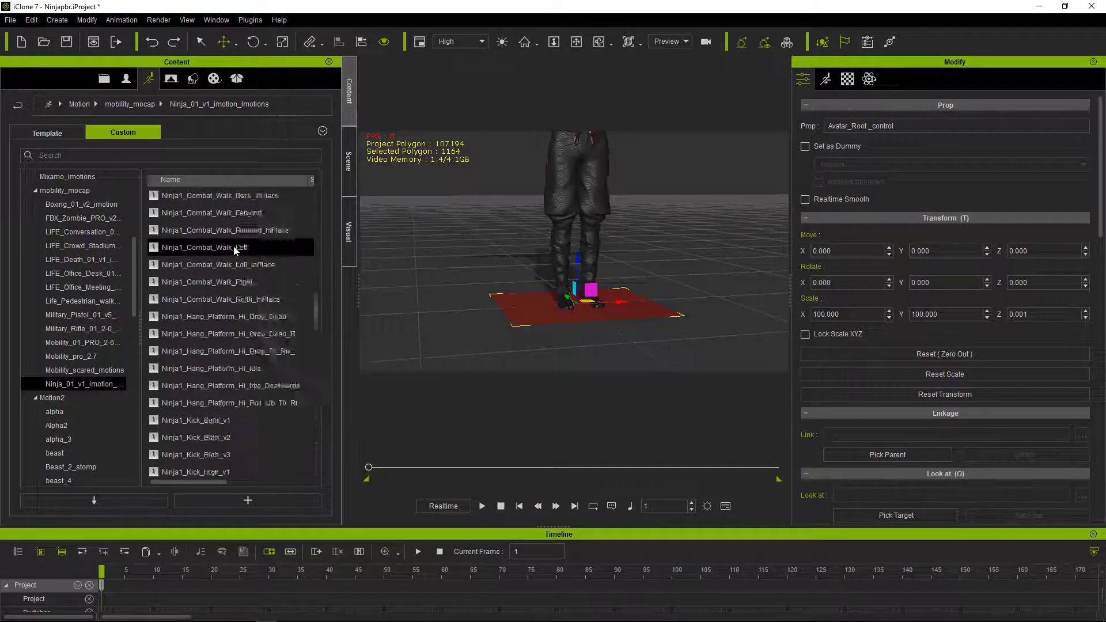
pyautogui.scroll(5, 233, 249)
pyautogui.scroll(2, 234, 247)
pyautogui.scroll(2, 233, 248)
pyautogui.scroll(2, 233, 248)
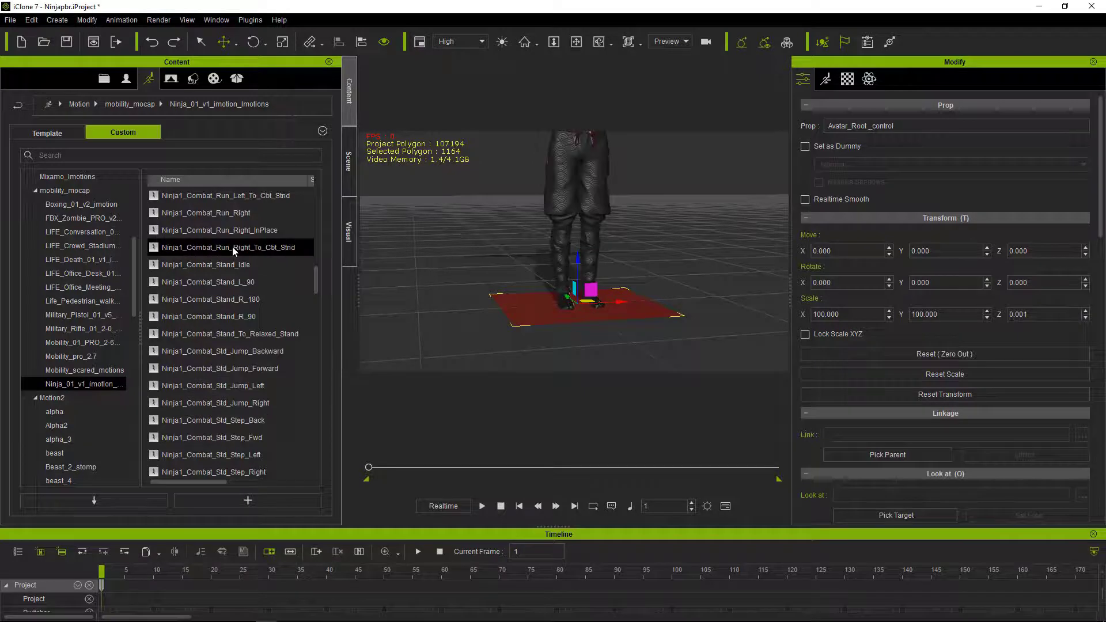
pyautogui.scroll(1, 231, 253)
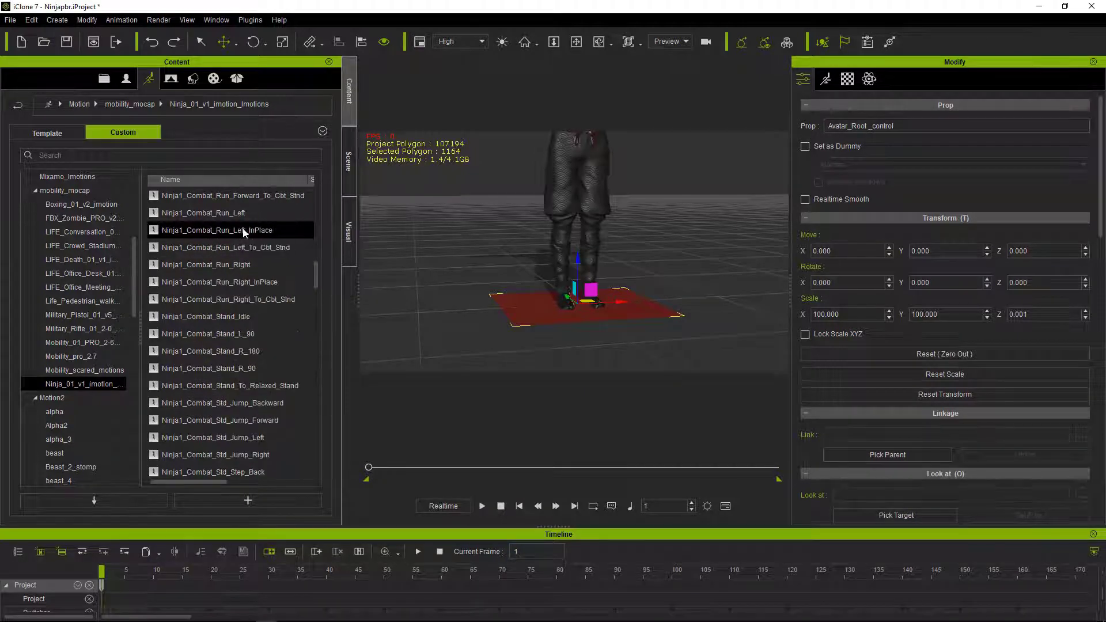
pyautogui.scroll(1, 253, 199)
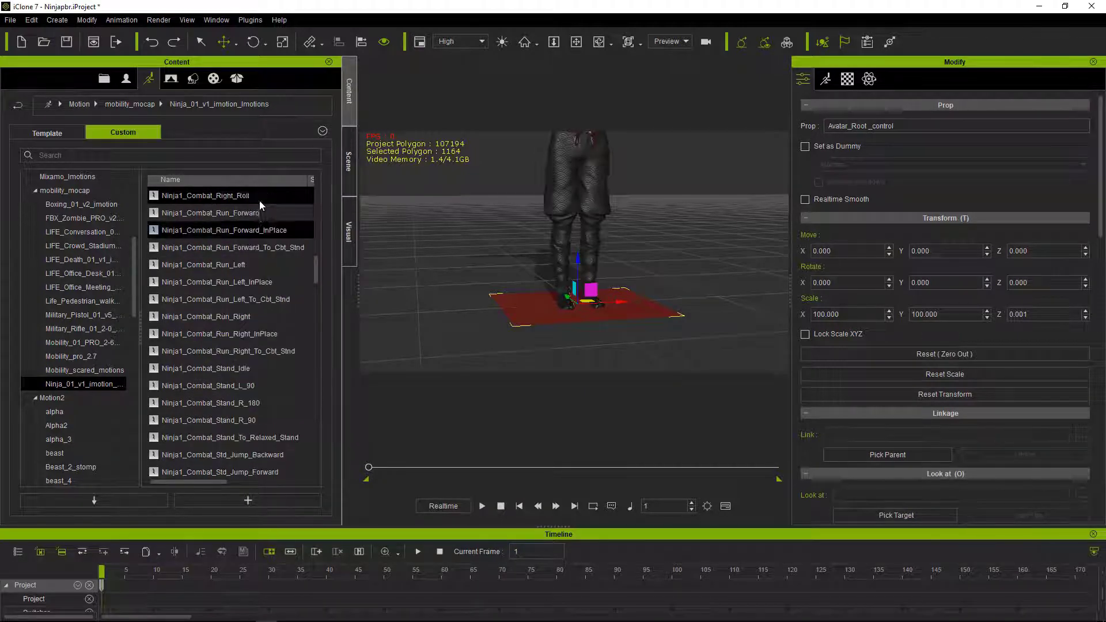
# Step: Apply Ninja1_Combat_Run_Forward to the ninja and scrub to check the run pose
pyautogui.click(247, 216)
pyautogui.moveTo(246, 216); pyautogui.dragTo(582, 190)
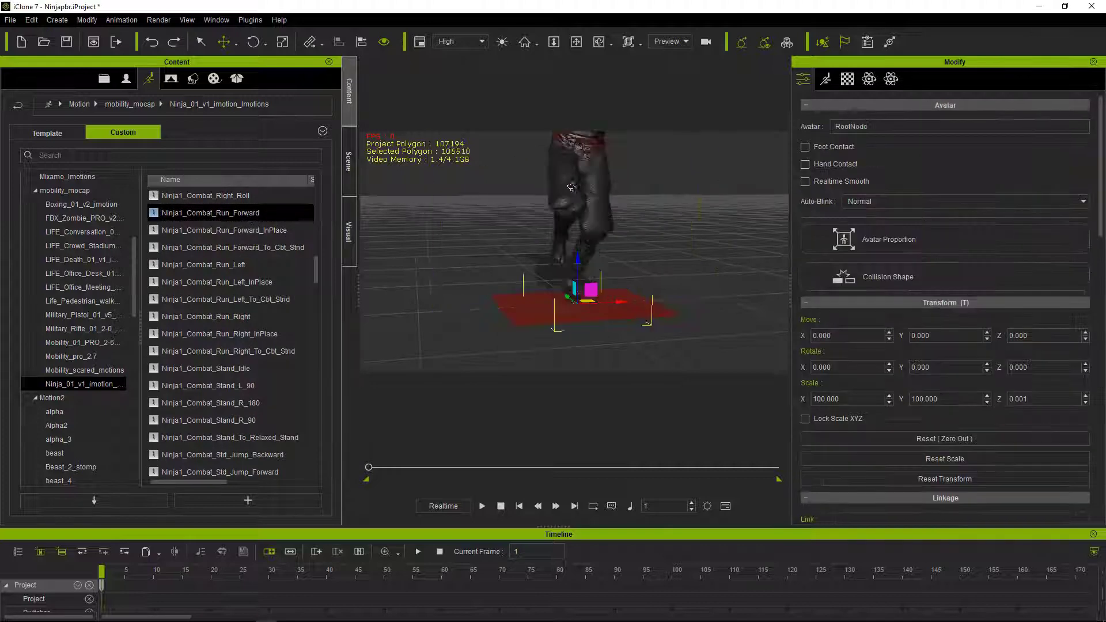
pyautogui.moveTo(368, 471)
pyautogui.mouseDown()
pyautogui.moveTo(416, 475)
pyautogui.moveTo(357, 472)
pyautogui.moveTo(369, 477)
pyautogui.mouseUp()
pyautogui.click(369, 477)
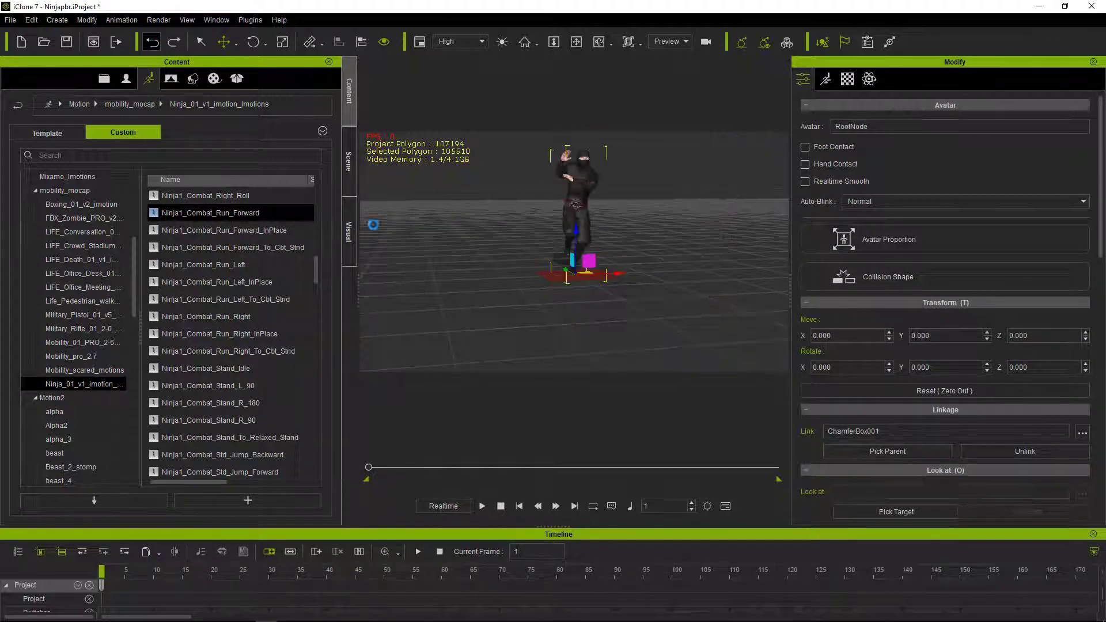
# Step: Apply Ninja1_Combat_Run_Forward_InPlace instead and enlarge the Timeline to show its tracks
pyautogui.moveTo(260, 231); pyautogui.dragTo(569, 187)
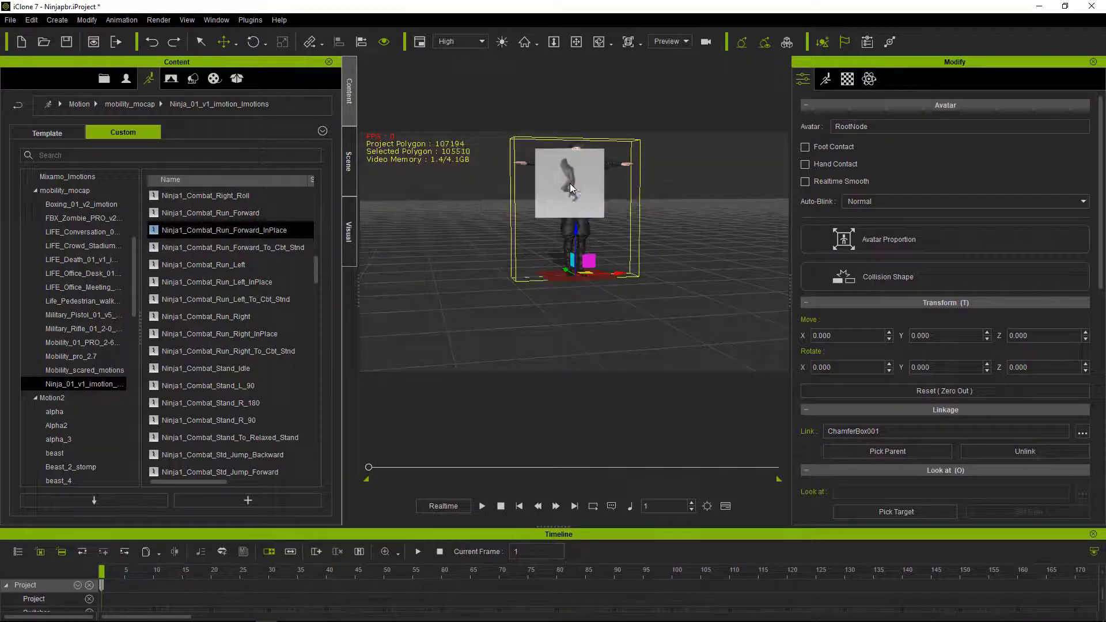
pyautogui.moveTo(369, 467); pyautogui.dragTo(368, 468)
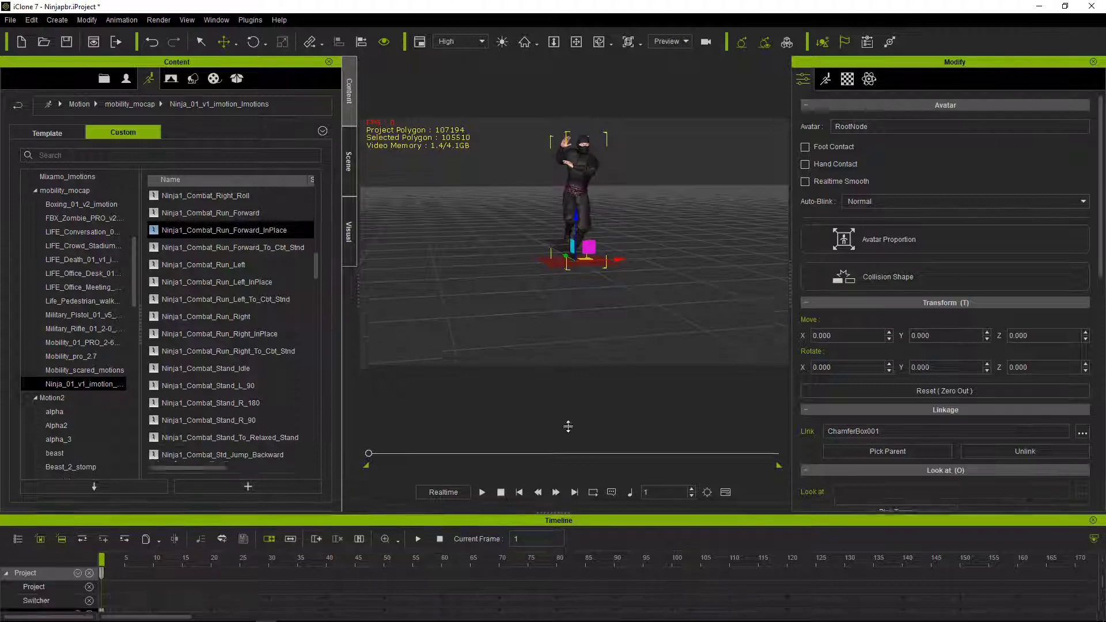
pyautogui.moveTo(467, 526); pyautogui.dragTo(468, 323)
# Step: Loop the run clip for two more cycles and preview the playback
pyautogui.moveTo(477, 476); pyautogui.dragTo(827, 486)
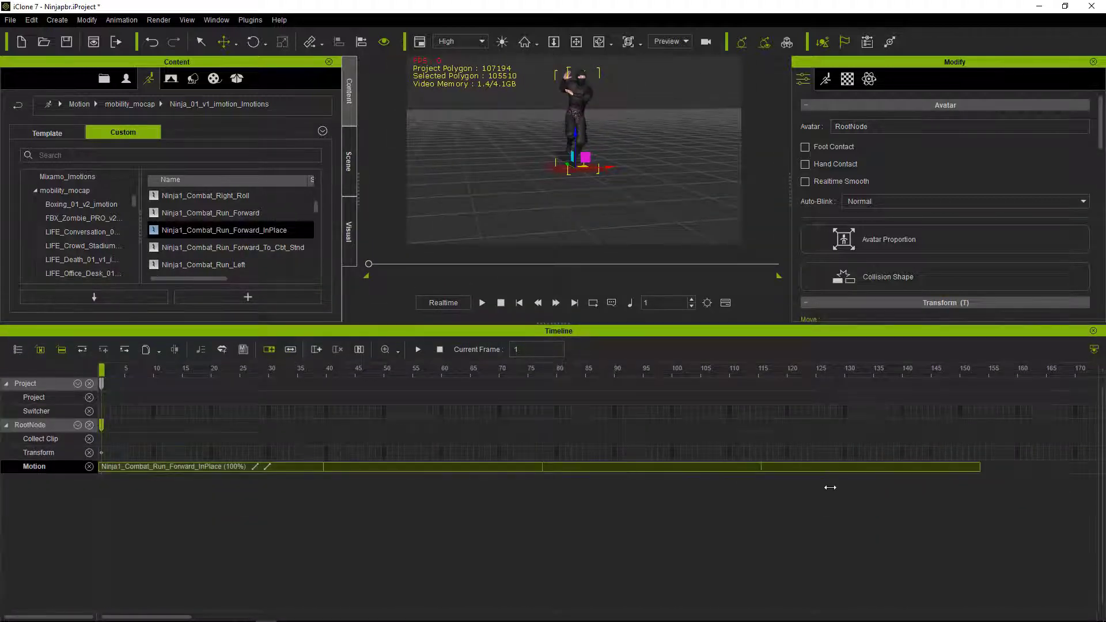
pyautogui.click(482, 303)
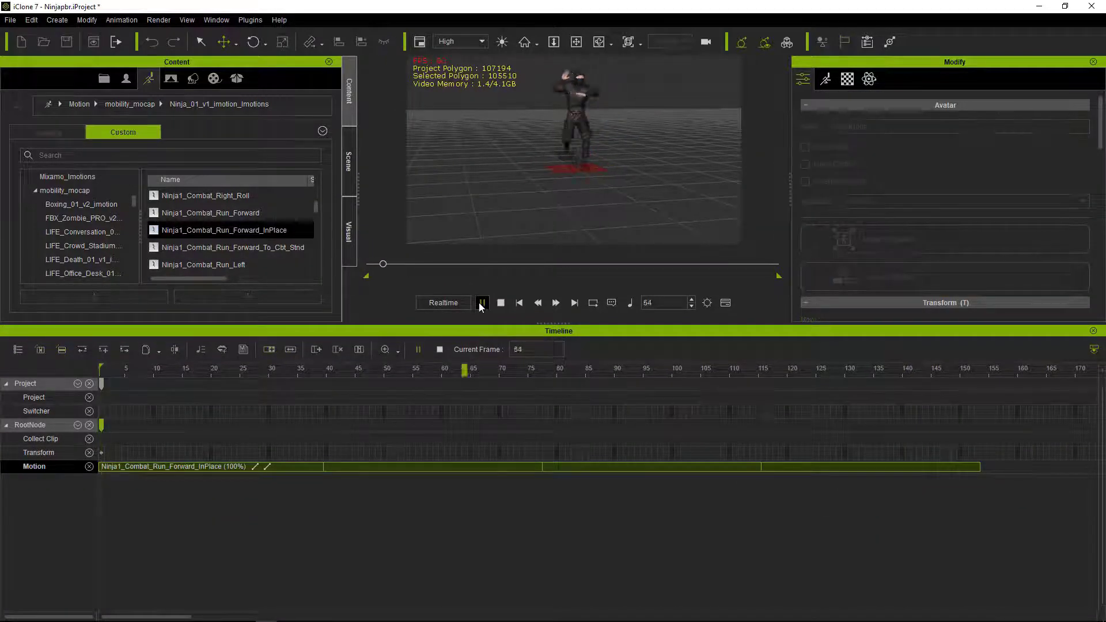
pyautogui.press('space')
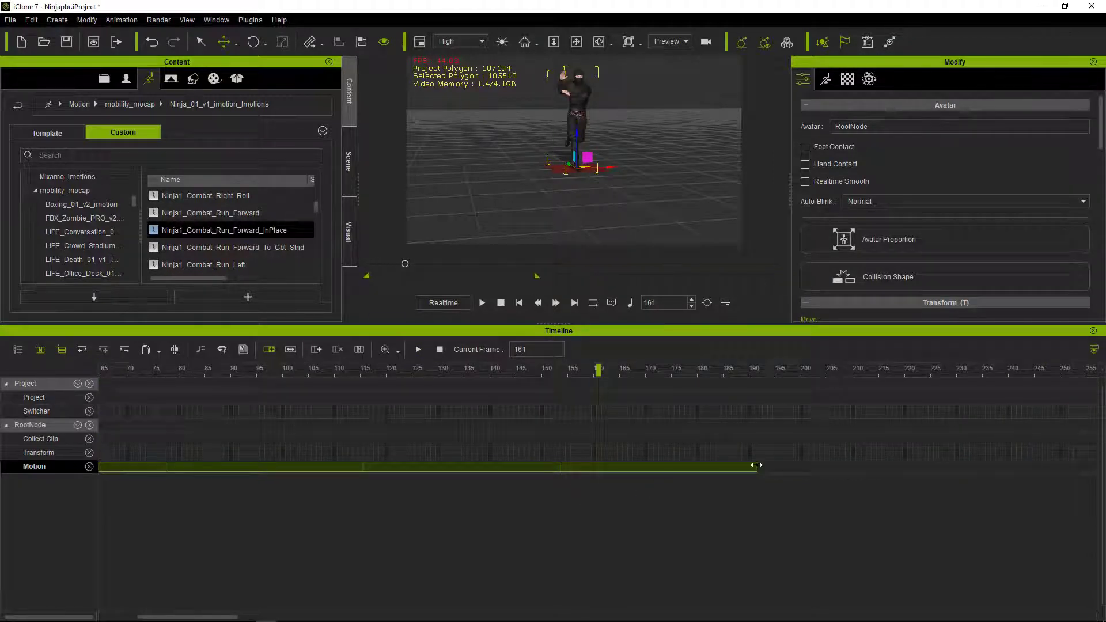
# Step: Stretch the run clip to about frame 230, preview it, then shrink the Timeline
pyautogui.moveTo(757, 465); pyautogui.dragTo(952, 468)
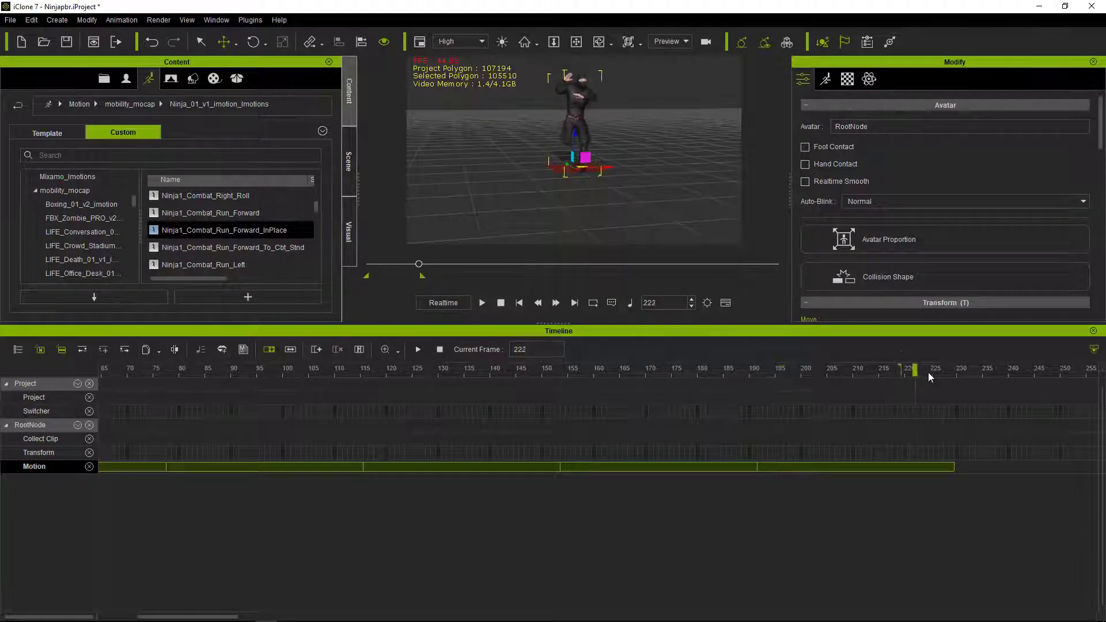
pyautogui.moveTo(914, 371); pyautogui.dragTo(130, 386)
pyautogui.scroll(-2, 258, 420)
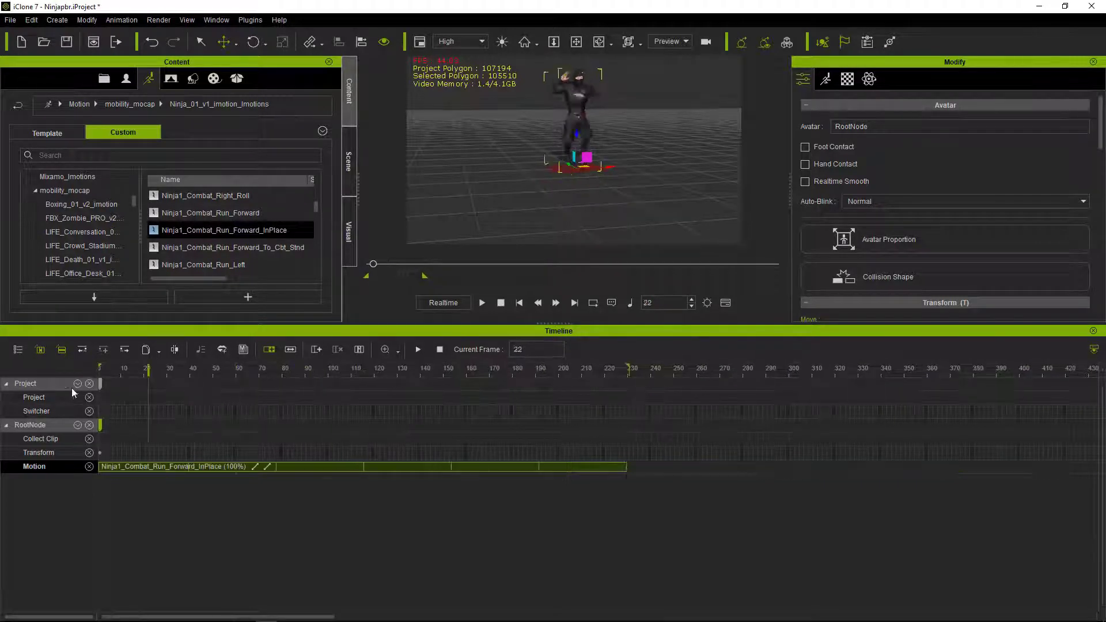
pyautogui.click(483, 303)
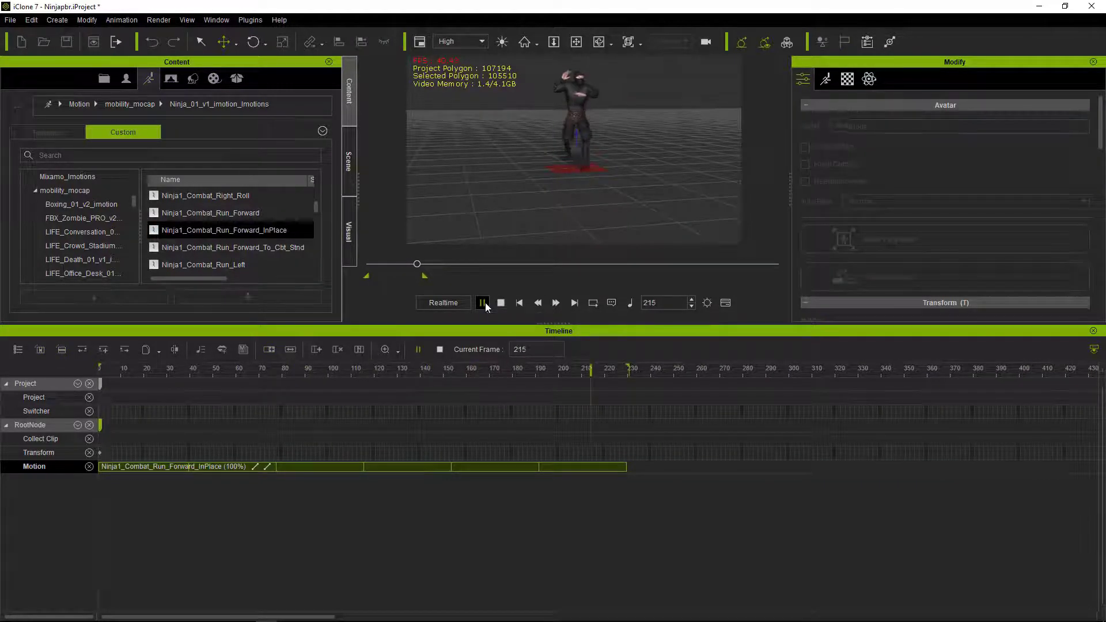
pyautogui.click(500, 302)
pyautogui.moveTo(484, 324); pyautogui.dragTo(478, 529)
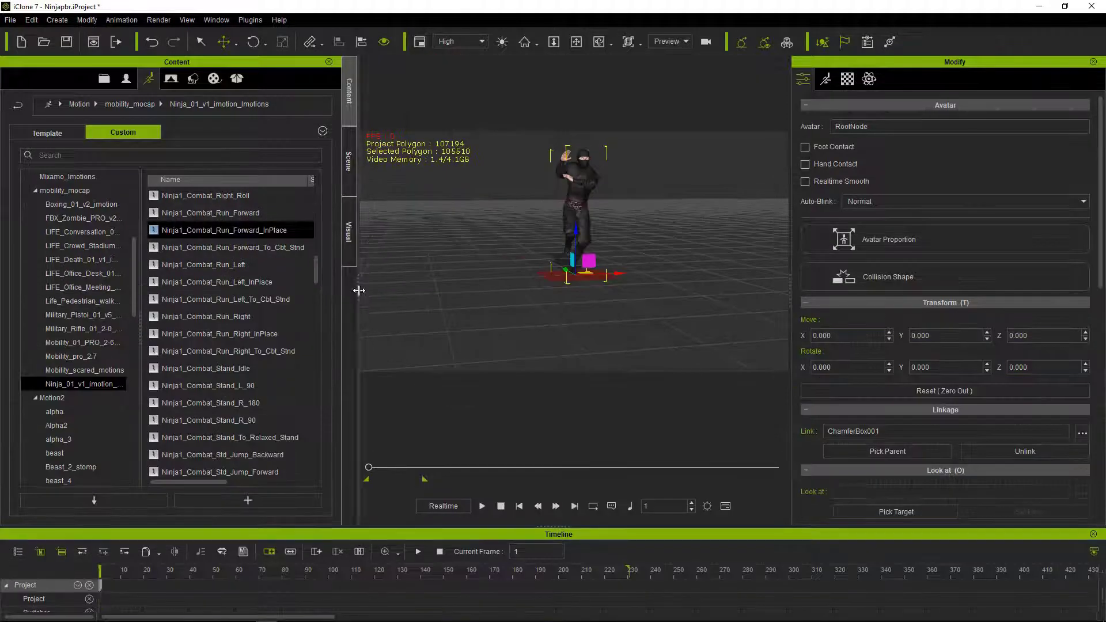
# Step: Narrow the Content panel and zoom the viewport in on the ninja
pyautogui.moveTo(359, 291); pyautogui.dragTo(180, 291)
pyautogui.scroll(3, 382, 276)
pyautogui.scroll(3, 381, 242)
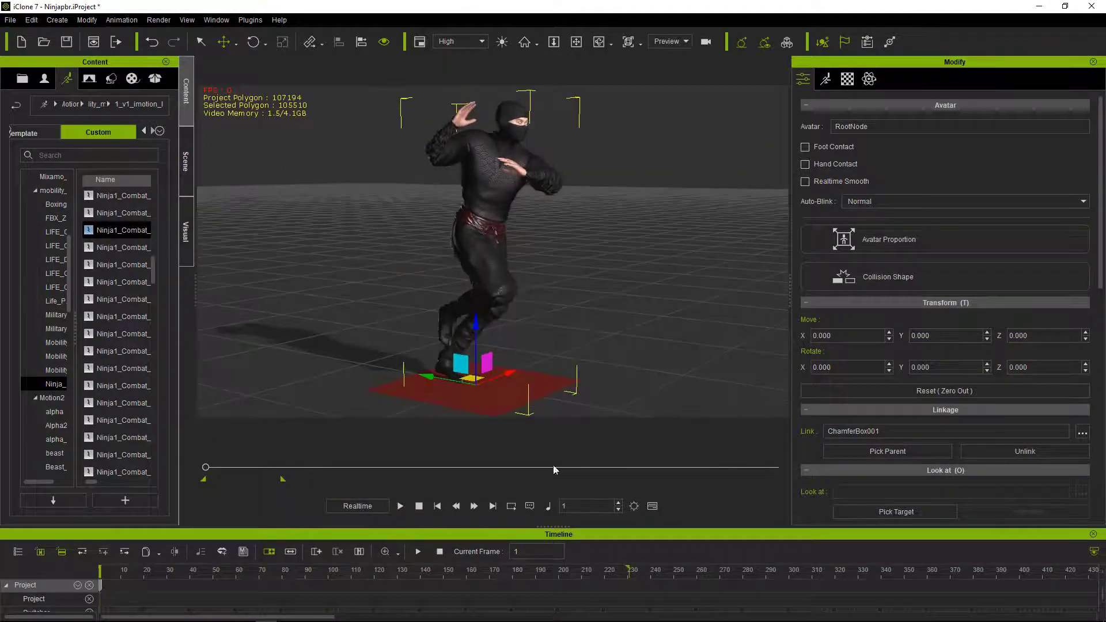
pyautogui.moveTo(553, 527); pyautogui.dragTo(553, 509)
# Step: Open Edit Motion Layer from the Motion tab with mirroring turned on
pyautogui.click(825, 79)
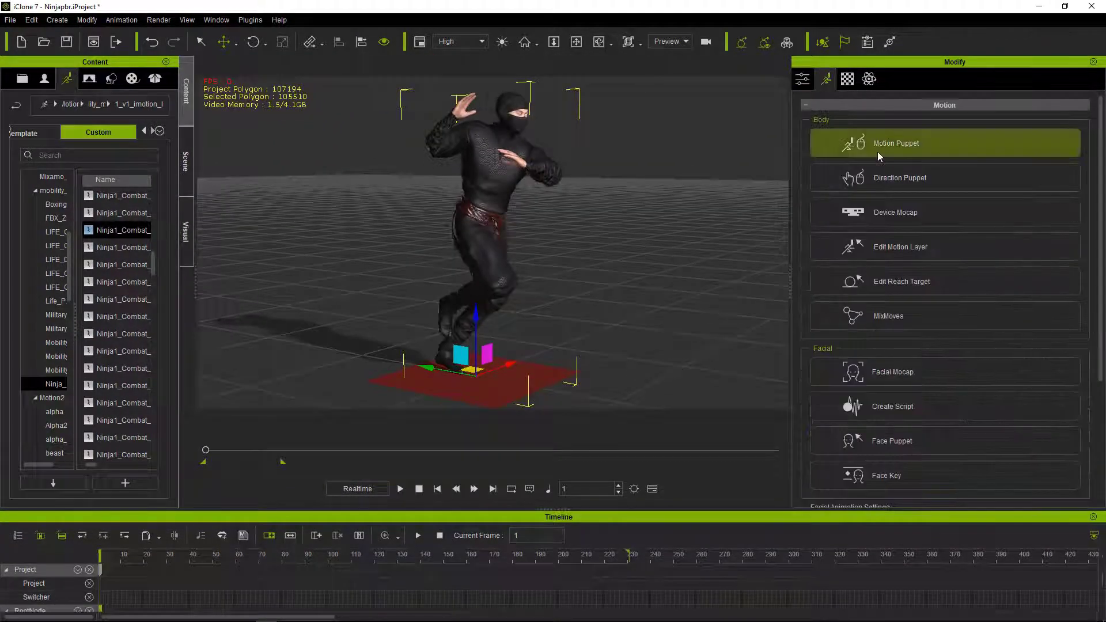
pyautogui.click(900, 247)
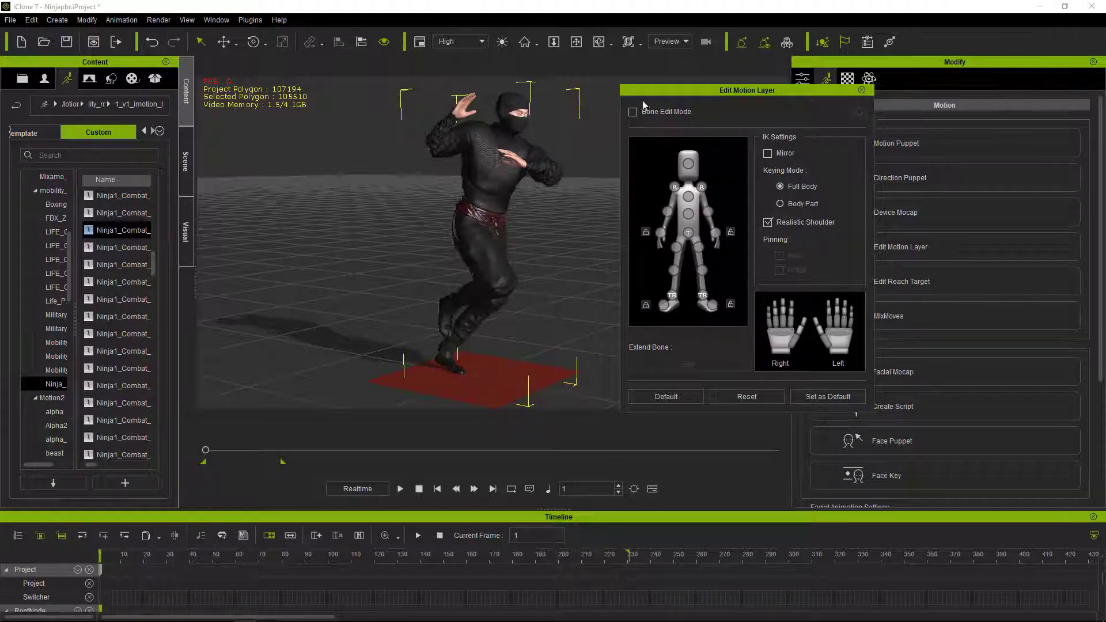
pyautogui.click(780, 203)
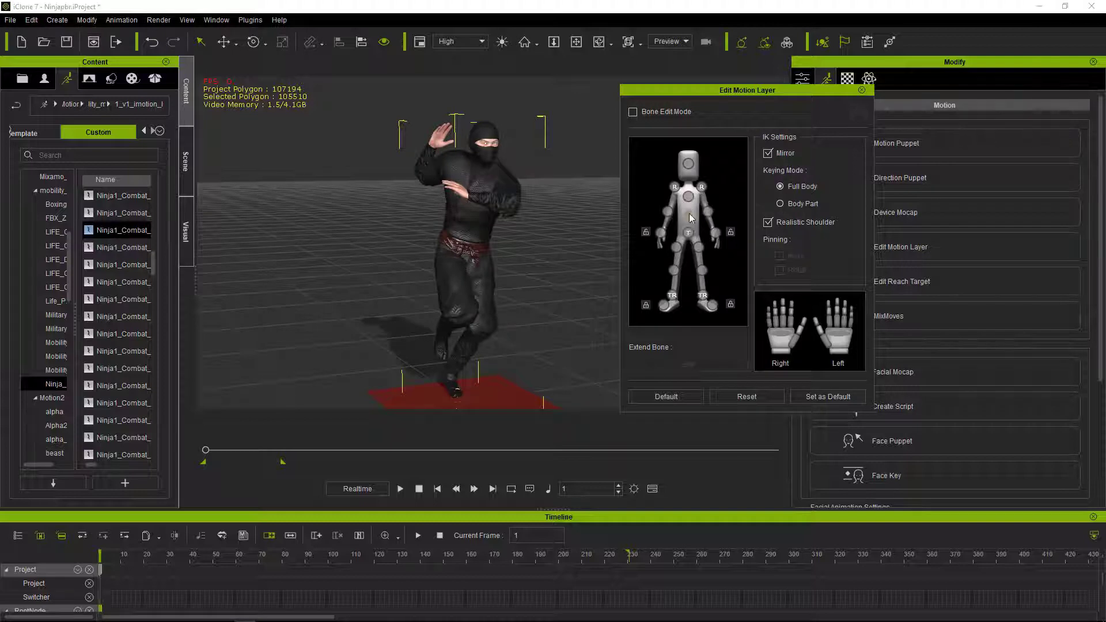
# Step: Try rotating the ninja's hips forward, then undo both rotations
pyautogui.click(688, 233)
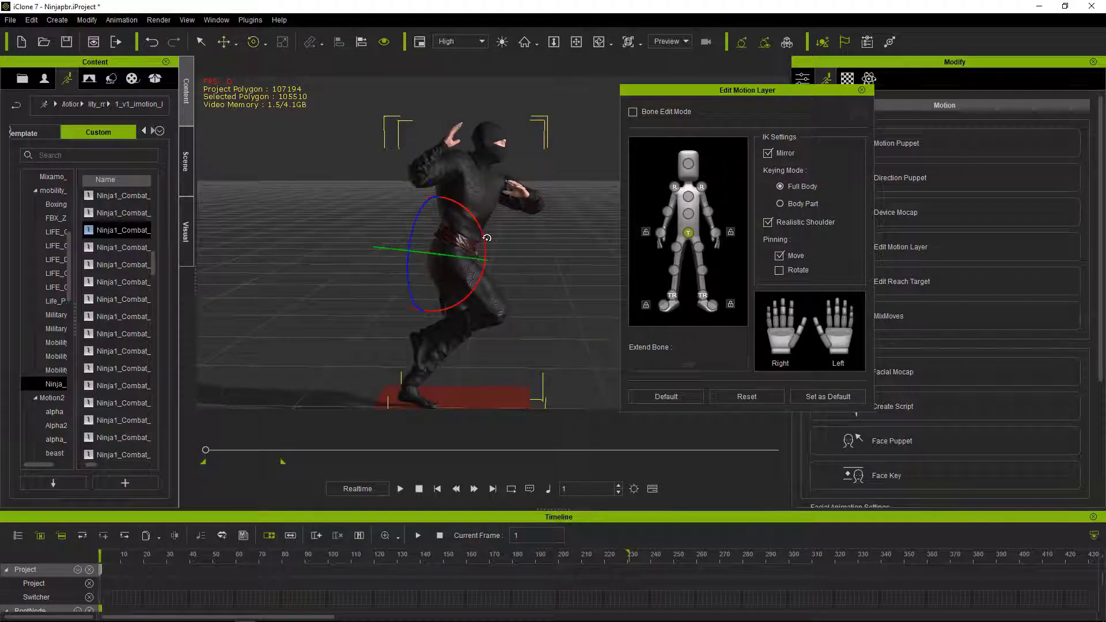
pyautogui.moveTo(487, 237)
pyautogui.mouseDown()
pyautogui.moveTo(483, 284)
pyautogui.moveTo(525, 293)
pyautogui.mouseUp()
pyautogui.hotkey('ctrl', 'z')
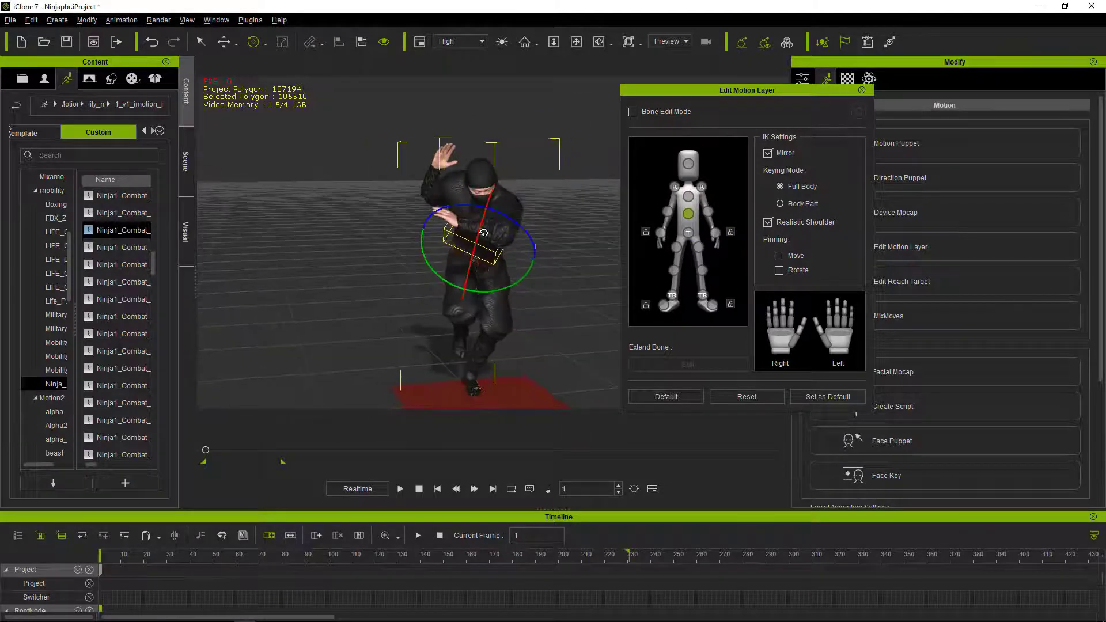
pyautogui.hotkey('ctrl', 'z')
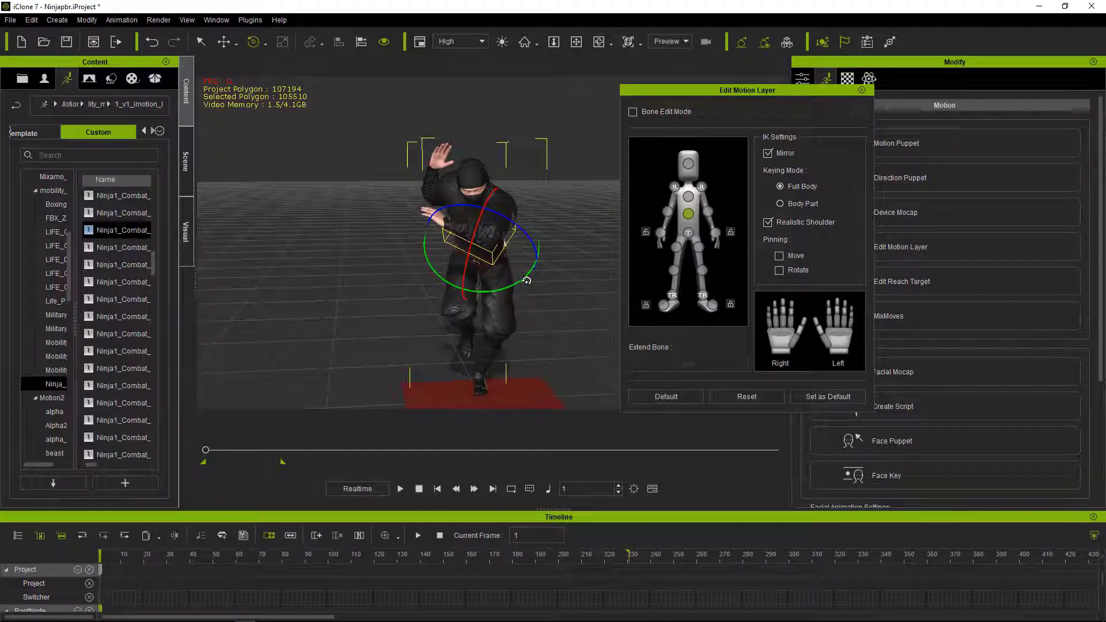
# Step: Twist the spine slightly and turn the ninja's head upright
pyautogui.click(693, 232)
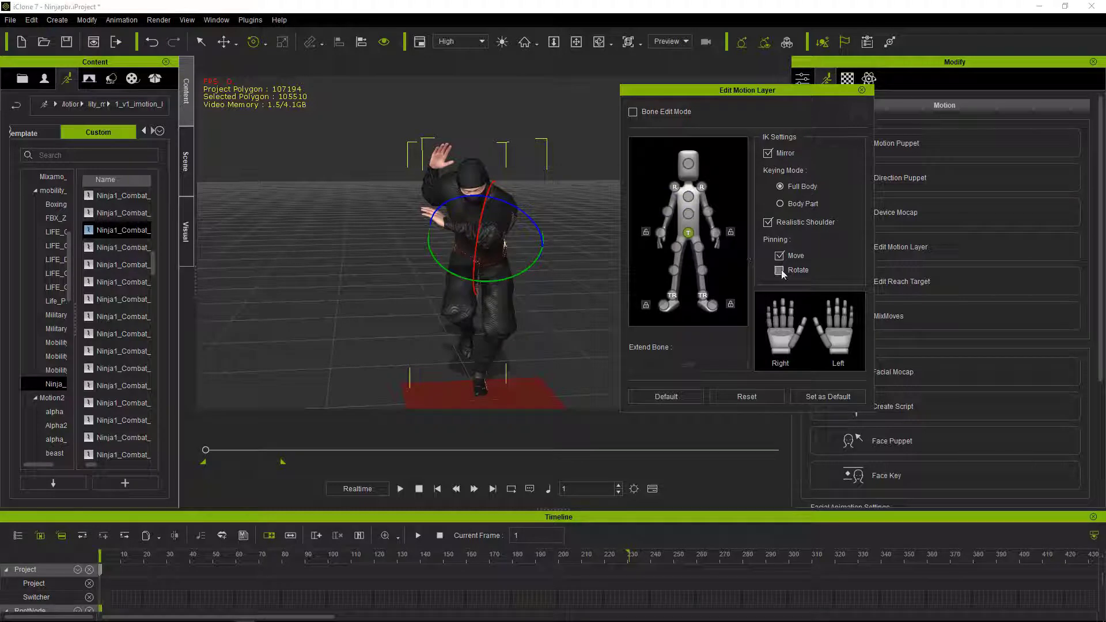
pyautogui.click(688, 214)
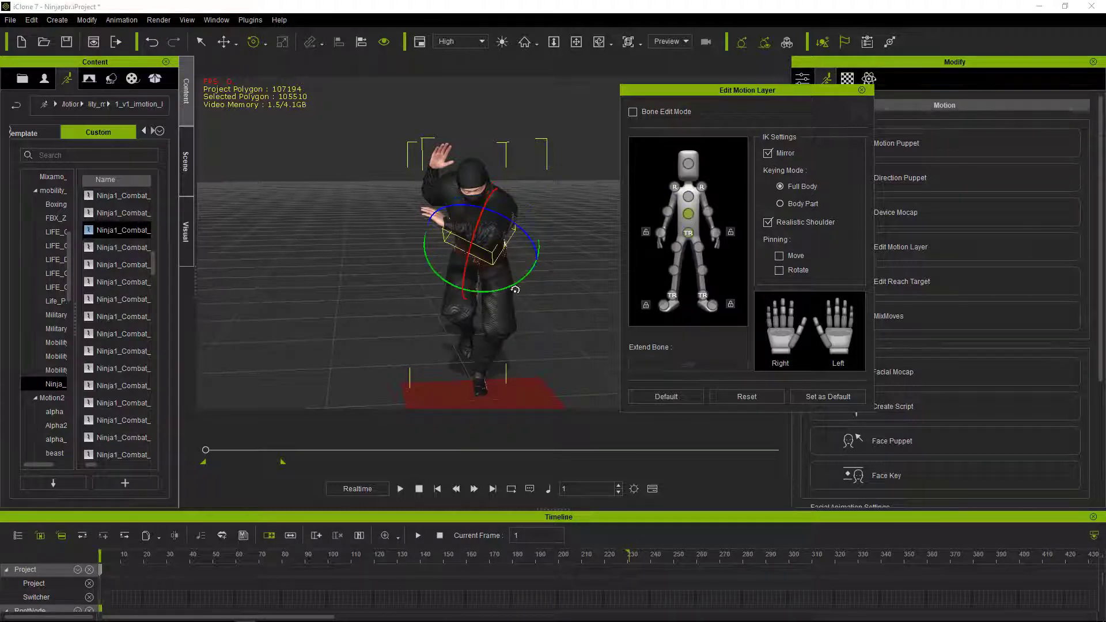
pyautogui.moveTo(518, 285); pyautogui.dragTo(517, 285)
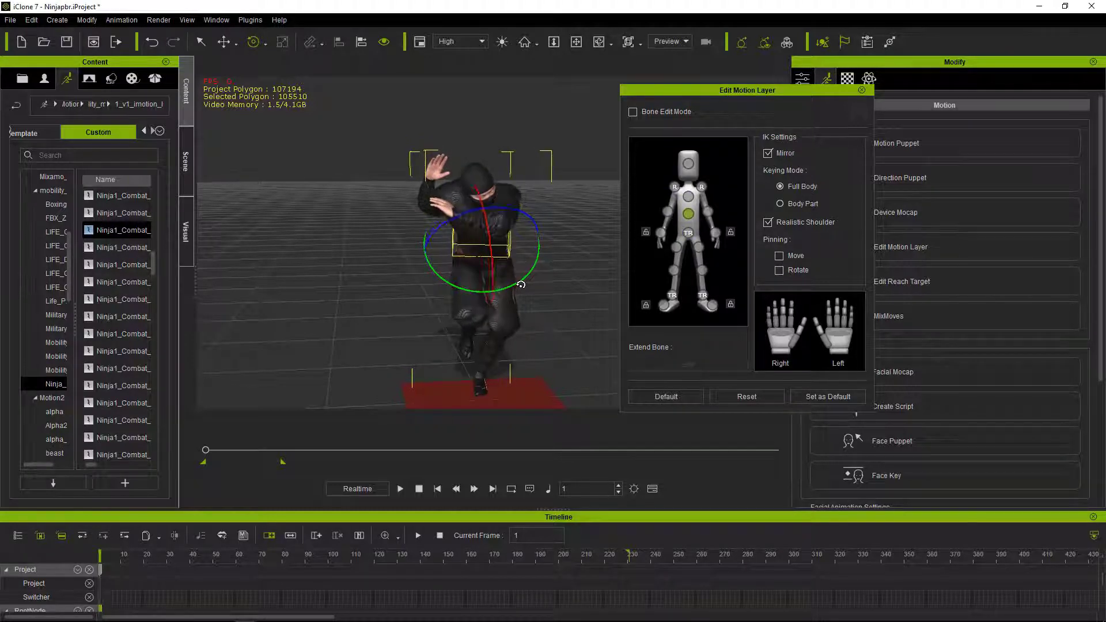
pyautogui.click(688, 163)
pyautogui.moveTo(524, 216); pyautogui.dragTo(534, 168)
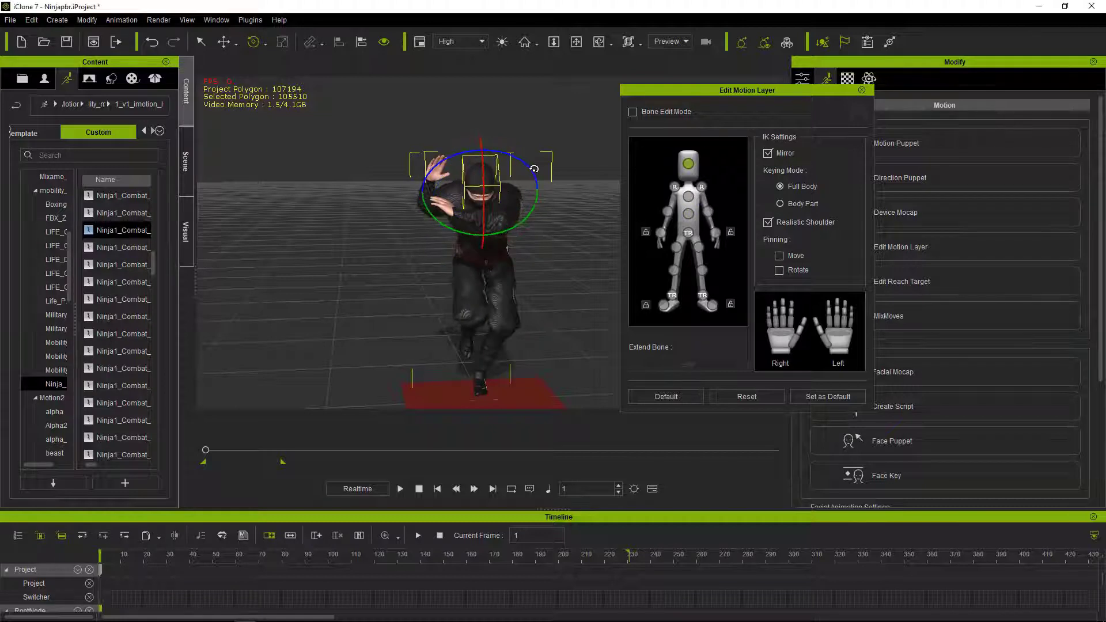
pyautogui.click(688, 213)
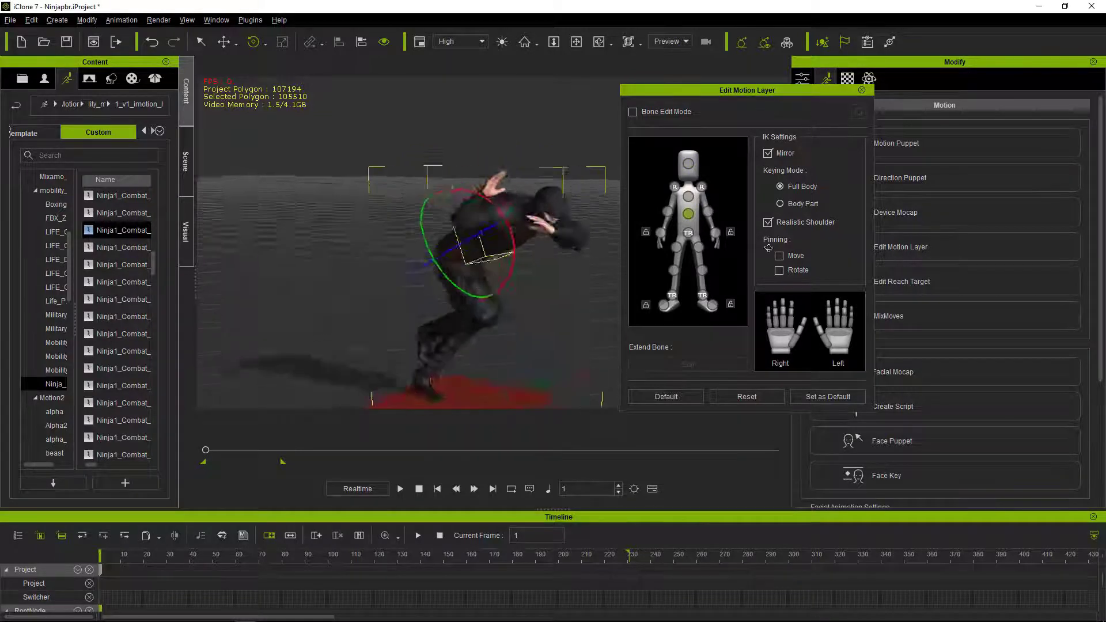
pyautogui.moveTo(599, 277); pyautogui.dragTo(366, 270, button='right')
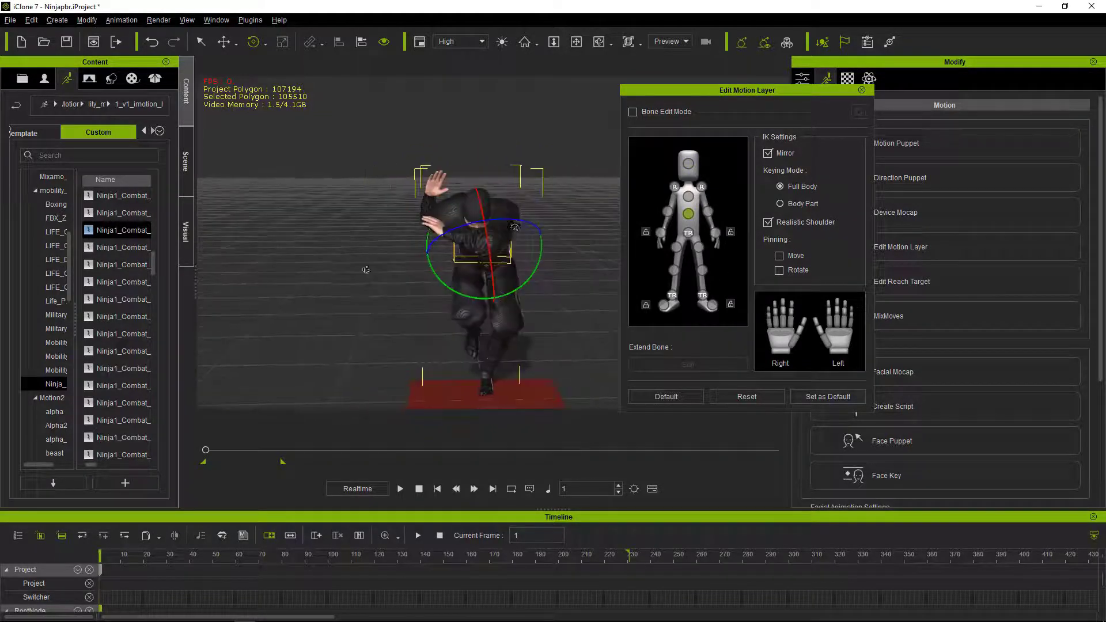
# Step: Move the mirrored hands outward so both arms spread wide
pyautogui.click(661, 233)
pyautogui.moveTo(518, 260); pyautogui.dragTo(609, 197, button='right')
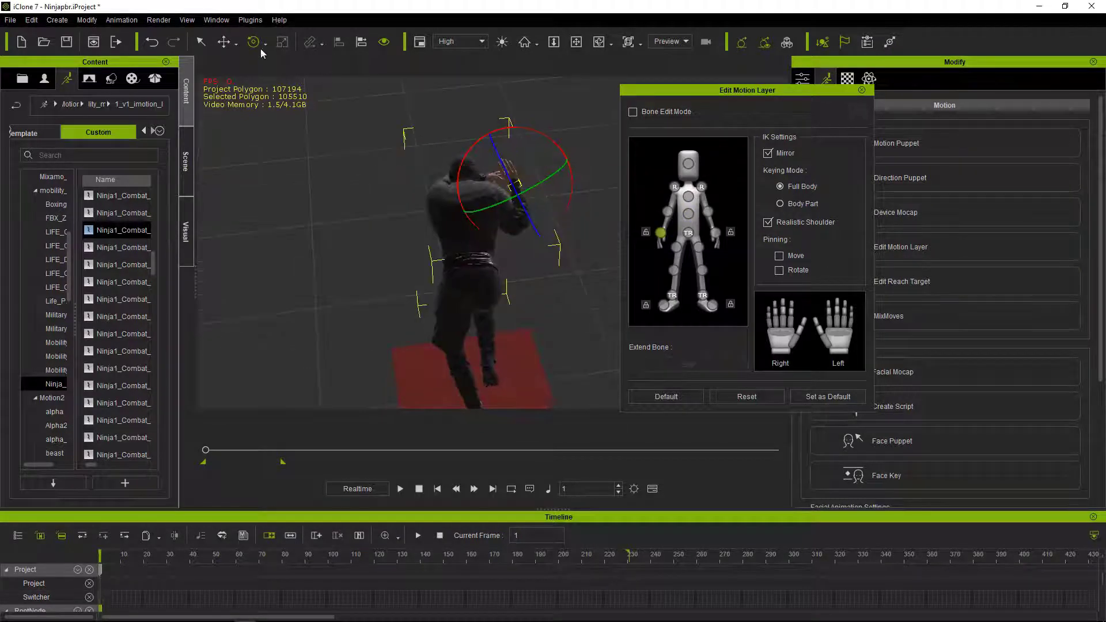
pyautogui.click(223, 42)
pyautogui.moveTo(507, 173); pyautogui.dragTo(532, 199)
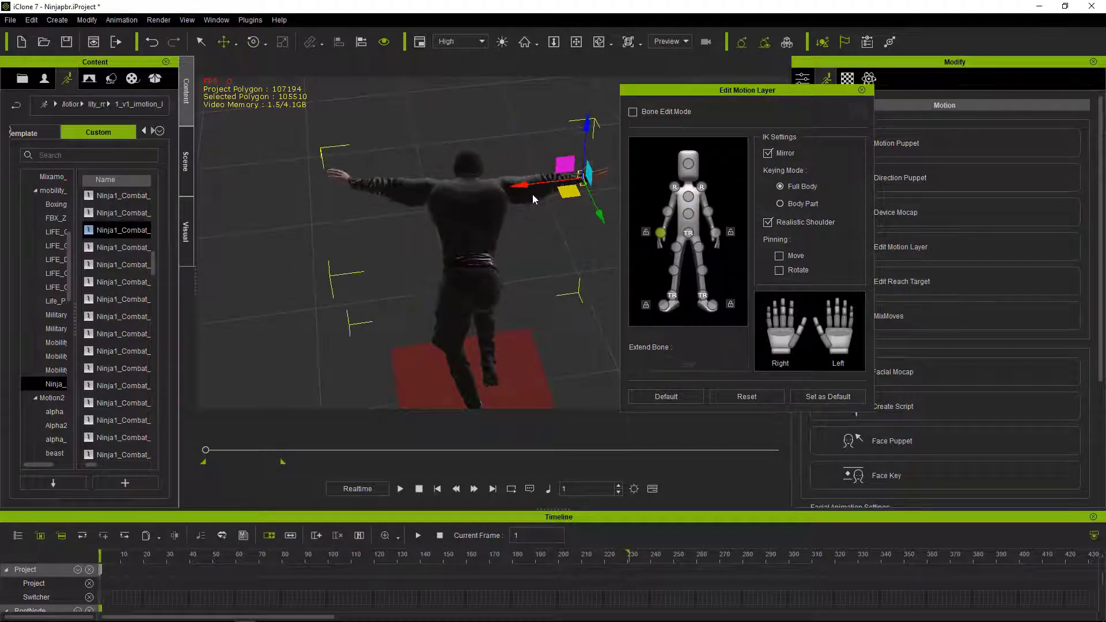
# Step: Rotate the hips and bend the chest into a low forward-leaning crouch
pyautogui.click(687, 213)
pyautogui.press('e')
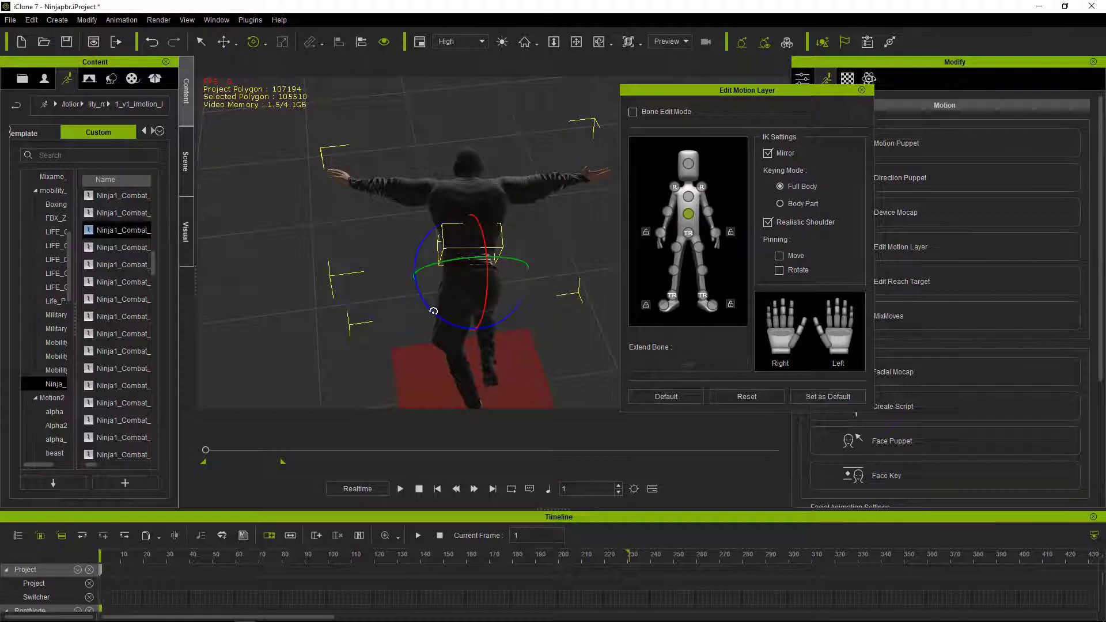
pyautogui.moveTo(433, 311); pyautogui.dragTo(518, 288)
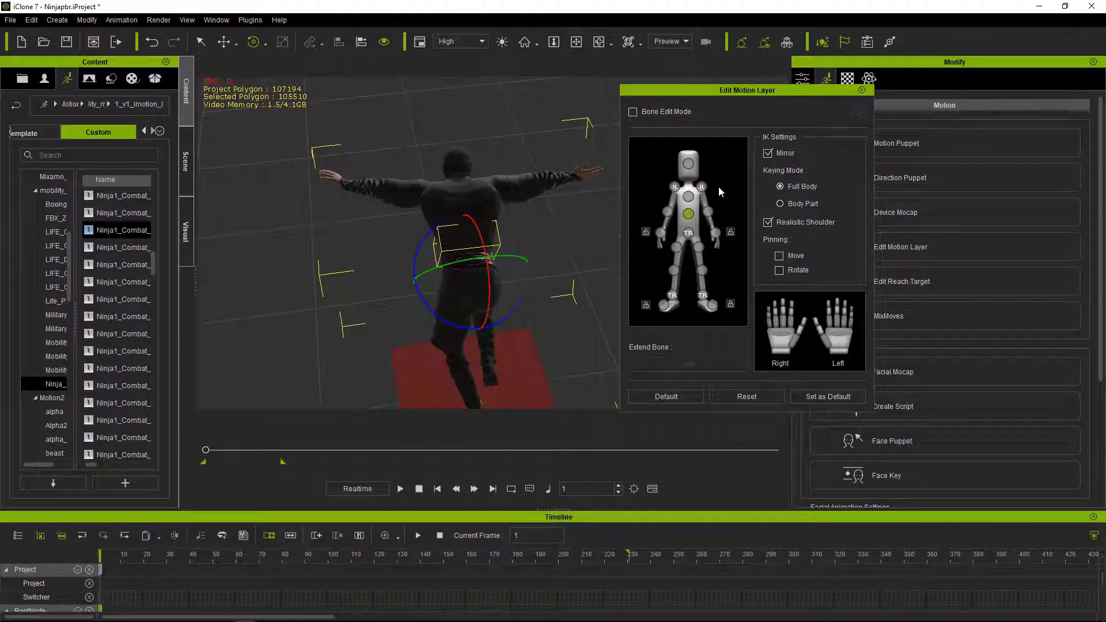
pyautogui.moveTo(461, 223)
pyautogui.mouseDown(button='right')
pyautogui.moveTo(316, 211)
pyautogui.moveTo(483, 158)
pyautogui.mouseUp(button='right')
pyautogui.click(688, 197)
pyautogui.moveTo(556, 239); pyautogui.dragTo(610, 245)
pyautogui.moveTo(601, 239); pyautogui.dragTo(569, 183)
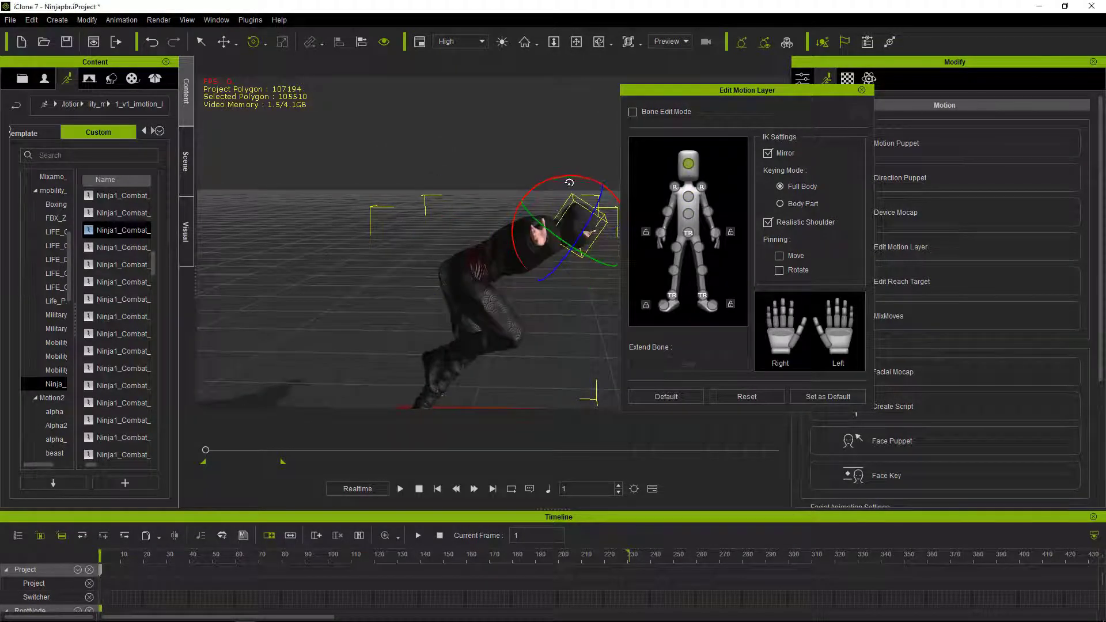
pyautogui.moveTo(550, 233)
pyautogui.mouseDown()
pyautogui.moveTo(458, 254)
pyautogui.moveTo(576, 247)
pyautogui.mouseUp()
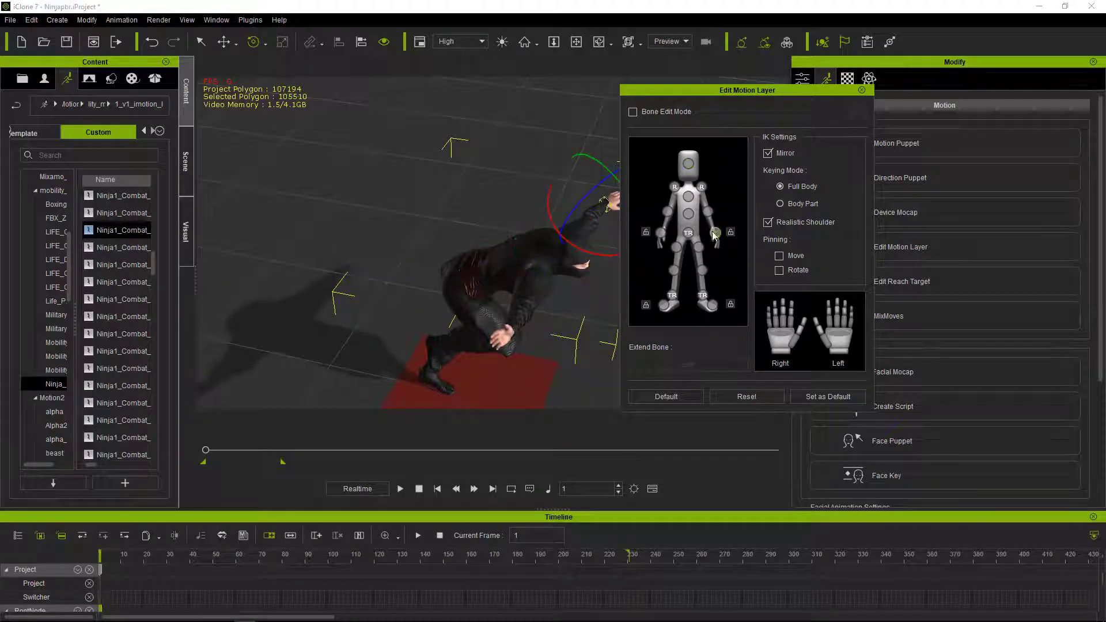
# Step: Select both shoulders, lock their rotation, and rotate them to reposition the arms
pyautogui.moveTo(424, 168); pyautogui.dragTo(576, 219, button='right')
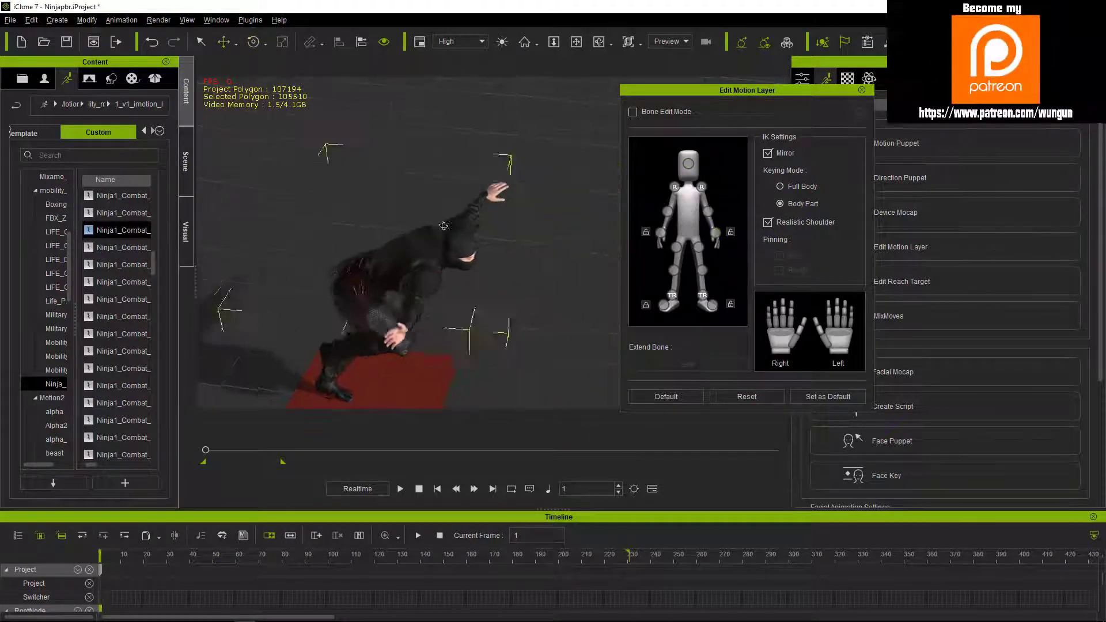
pyautogui.moveTo(446, 296); pyautogui.dragTo(328, 299, button='right')
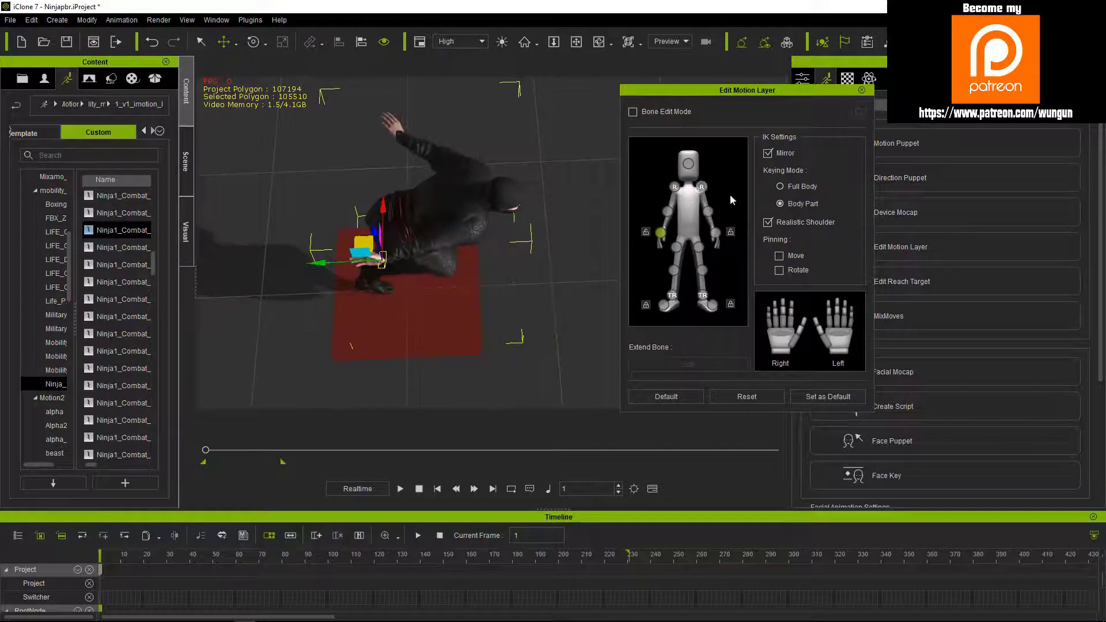
pyautogui.moveTo(576, 190)
pyautogui.mouseDown(button='right')
pyautogui.moveTo(498, 169)
pyautogui.moveTo(436, 238)
pyautogui.moveTo(505, 291)
pyautogui.mouseUp(button='right')
pyautogui.scroll(3, 417, 233)
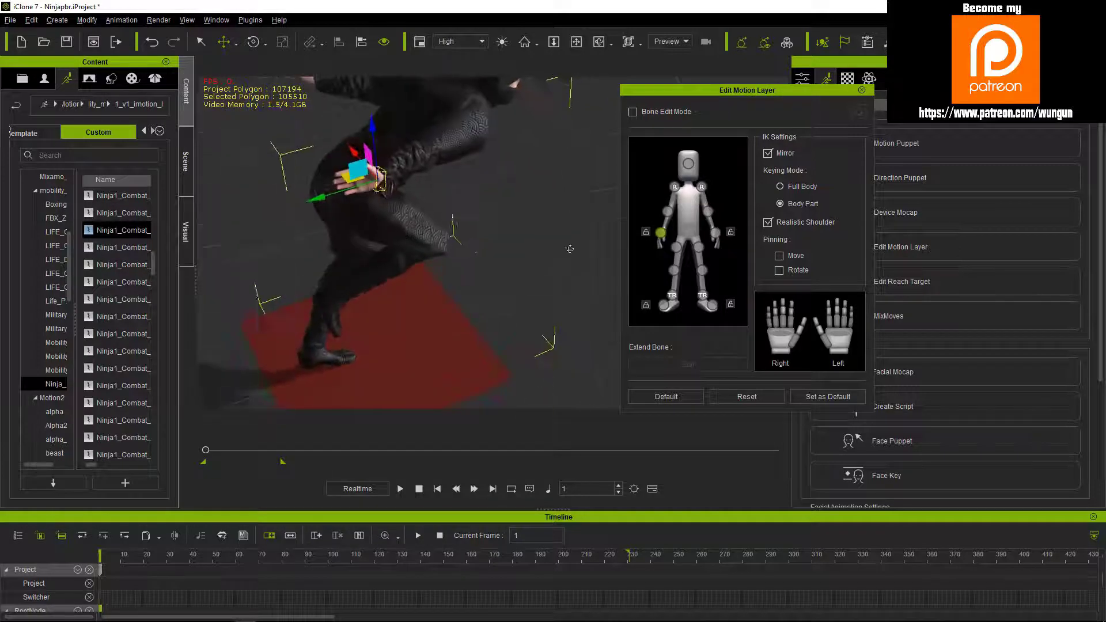
pyautogui.click(667, 211)
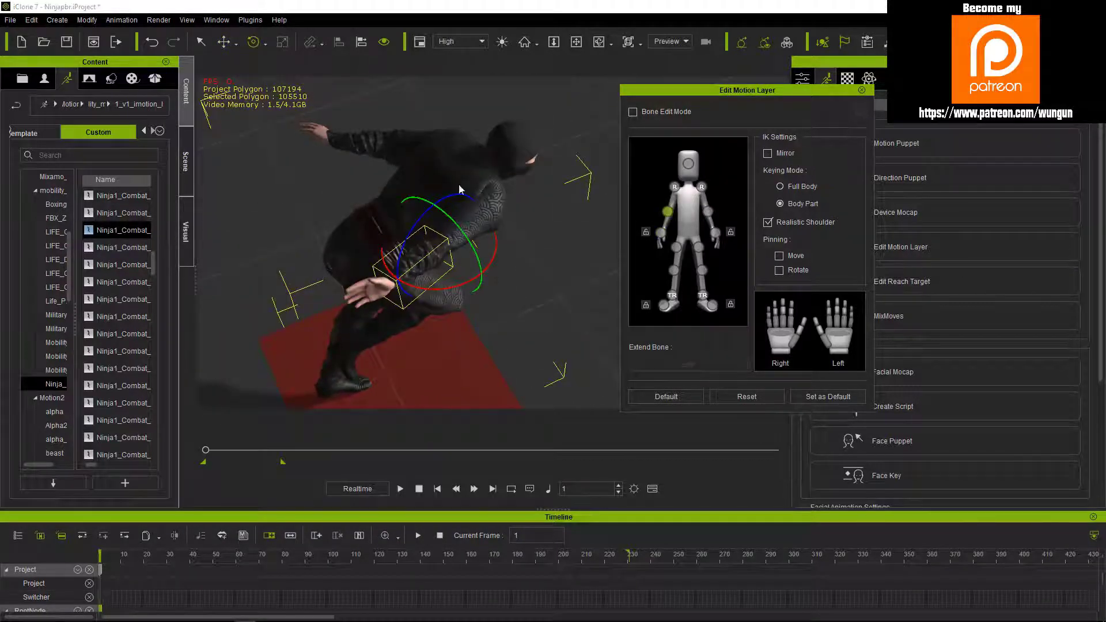
pyautogui.click(707, 213)
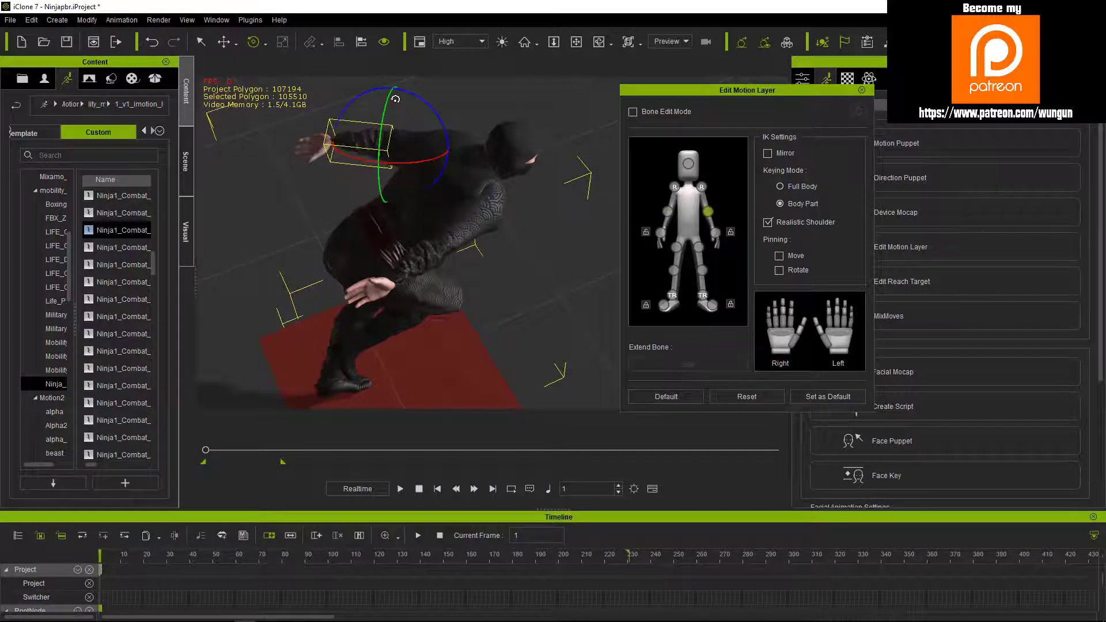
pyautogui.click(676, 187)
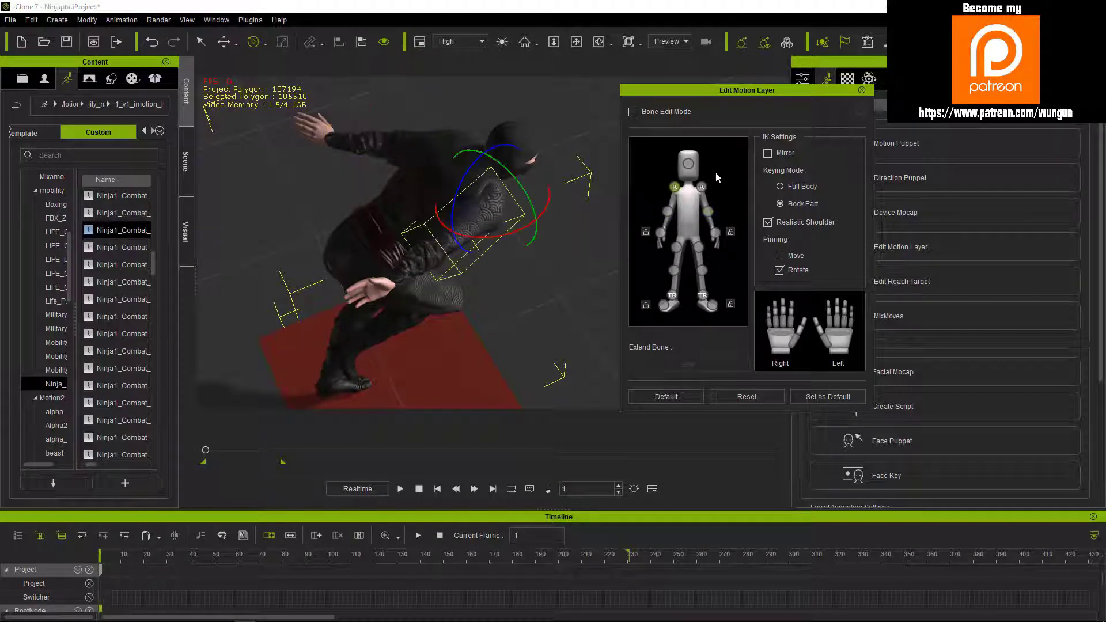
pyautogui.click(779, 269)
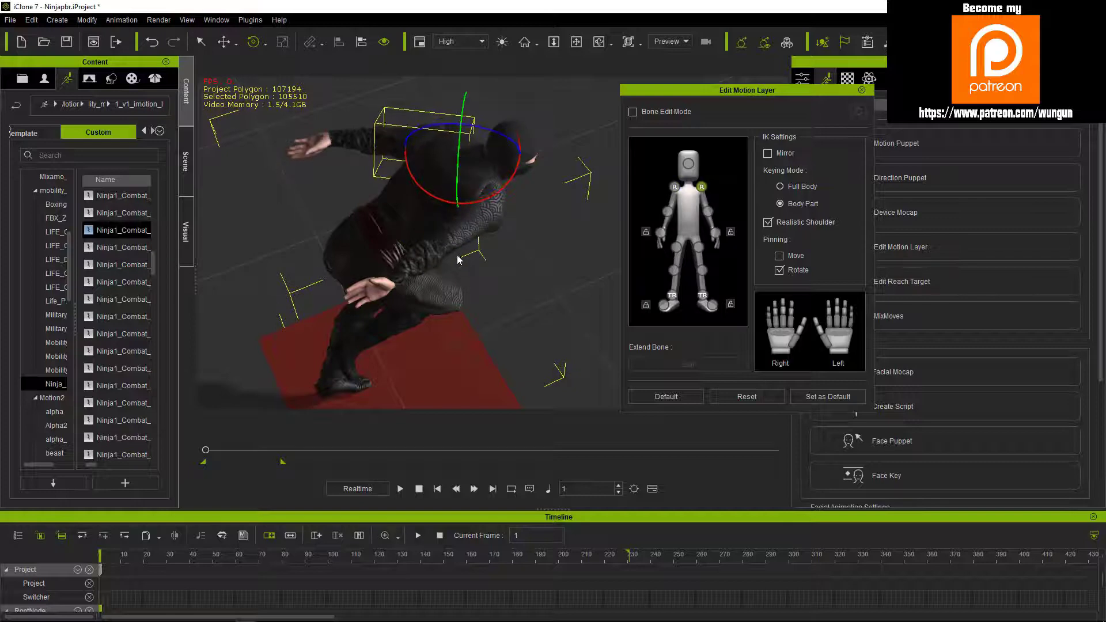
pyautogui.moveTo(478, 199); pyautogui.dragTo(488, 174)
# Step: Select the shoulders individually and lower the left shoulder slightly
pyautogui.moveTo(419, 242); pyautogui.dragTo(374, 222, button='right')
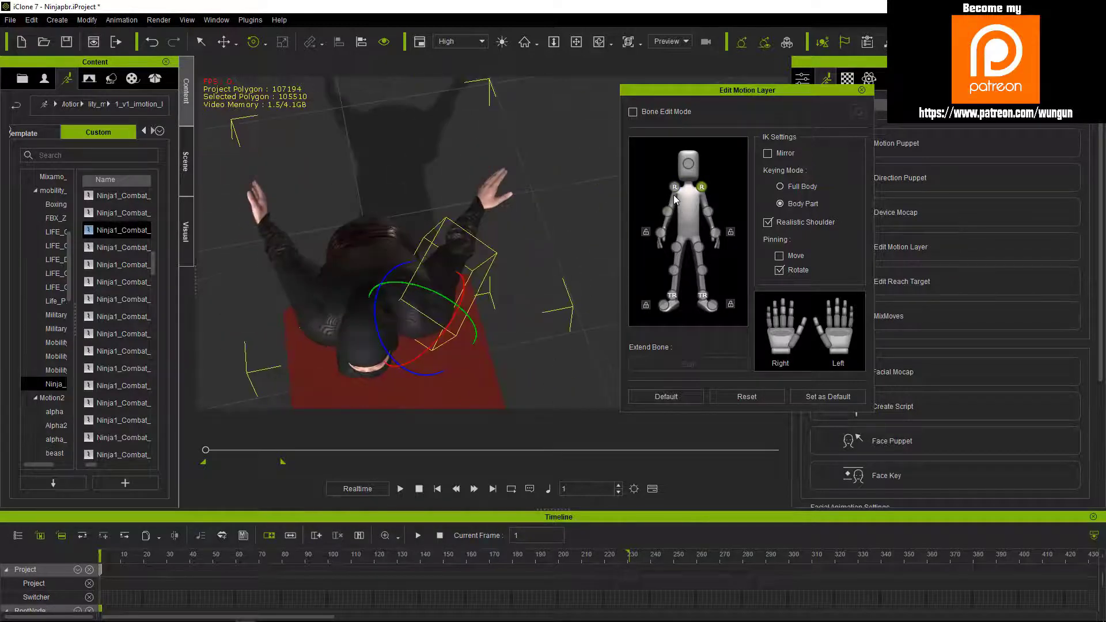
pyautogui.click(675, 186)
pyautogui.moveTo(553, 259)
pyautogui.mouseDown(button='right')
pyautogui.moveTo(583, 179)
pyautogui.moveTo(515, 184)
pyautogui.mouseUp(button='right')
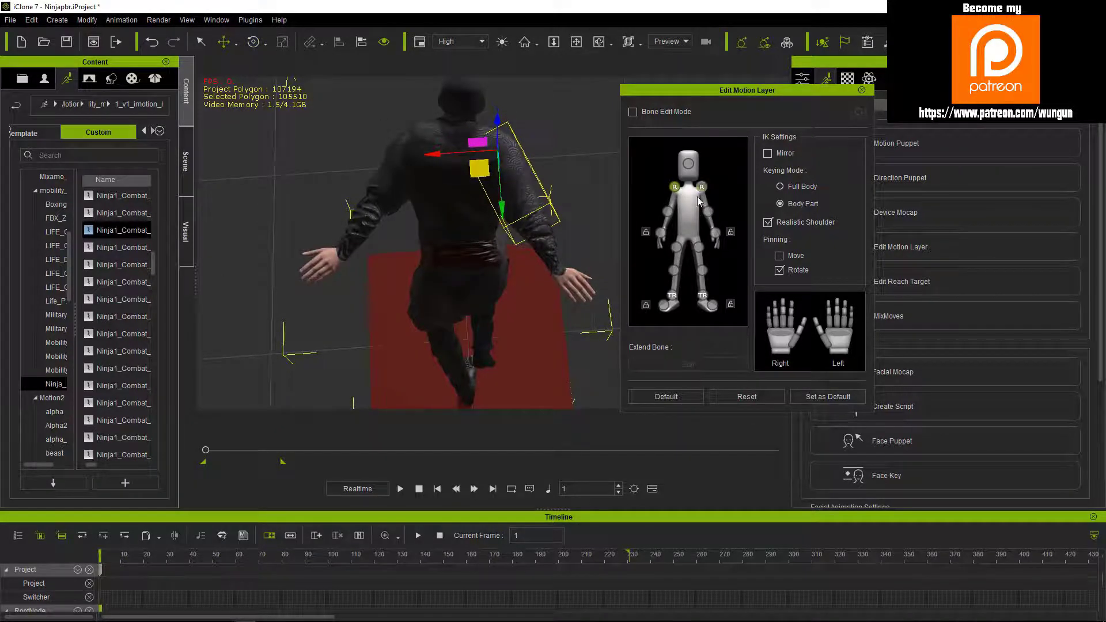
pyautogui.click(419, 191)
pyautogui.moveTo(419, 198)
pyautogui.mouseDown()
pyautogui.moveTo(419, 208)
pyautogui.moveTo(288, 172)
pyautogui.mouseUp()
# Step: Swing one forearm outward at the elbow and raise that upper arm
pyautogui.click(708, 211)
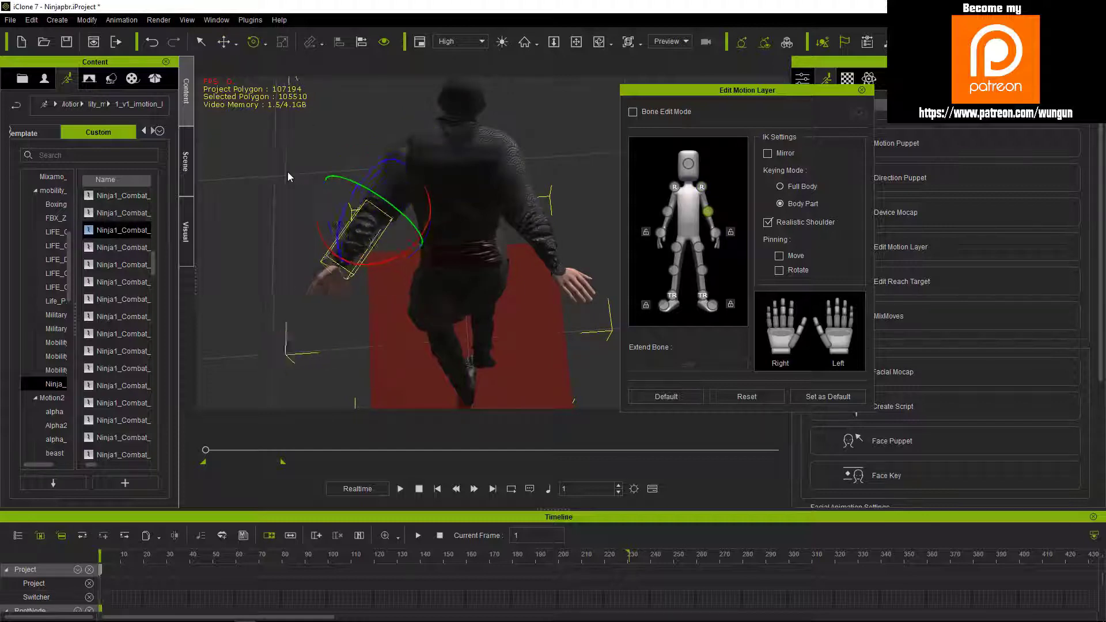
pyautogui.click(668, 212)
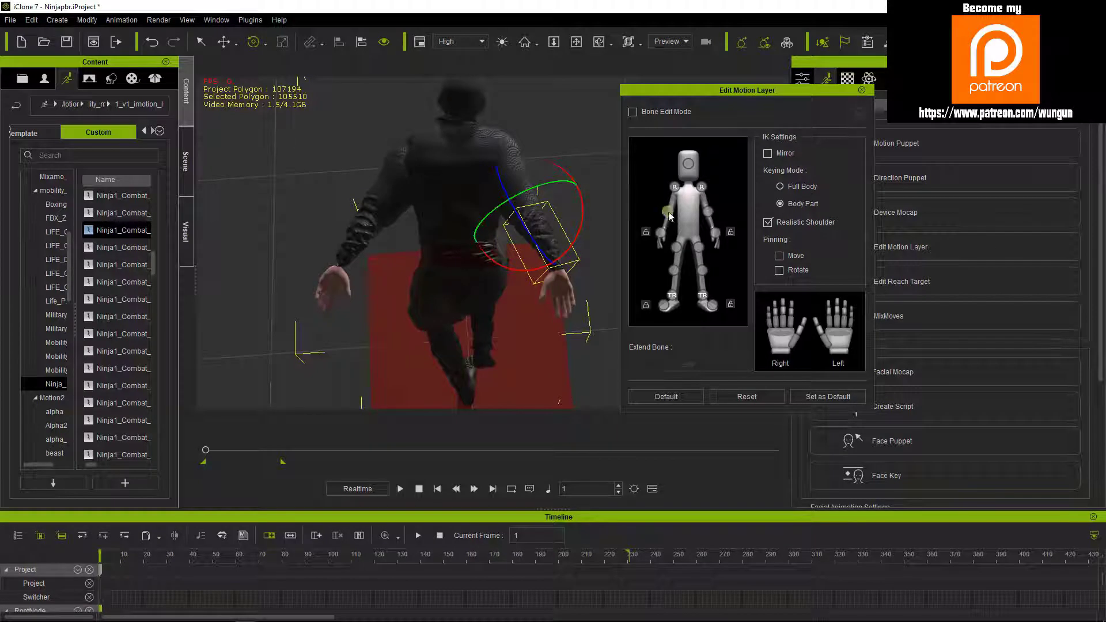
pyautogui.click(405, 215)
pyautogui.moveTo(403, 217); pyautogui.dragTo(458, 295)
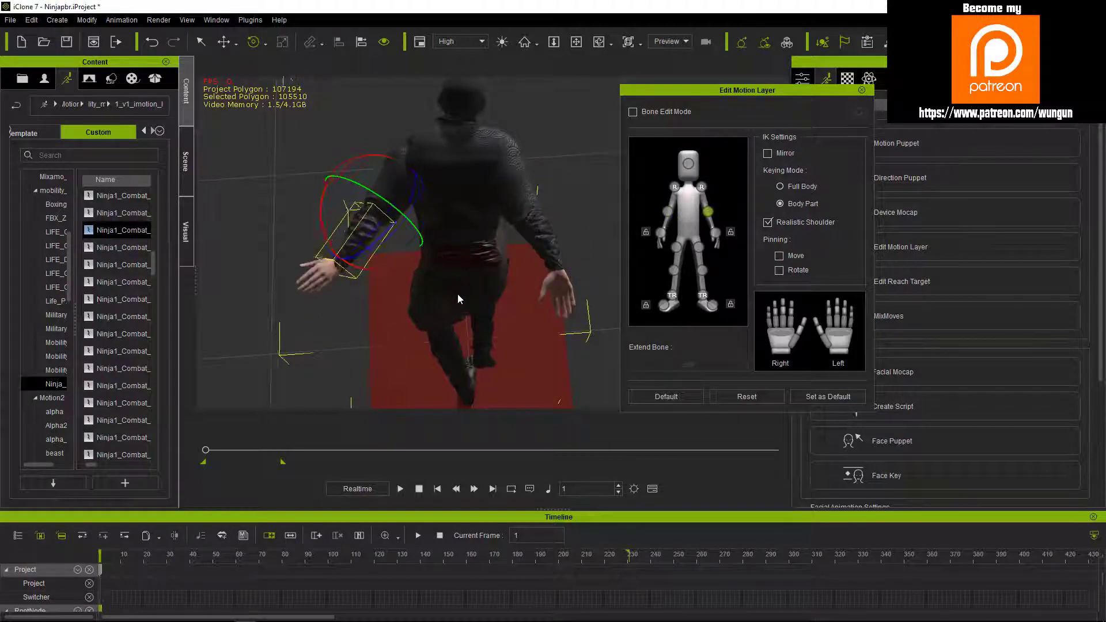
pyautogui.click(702, 186)
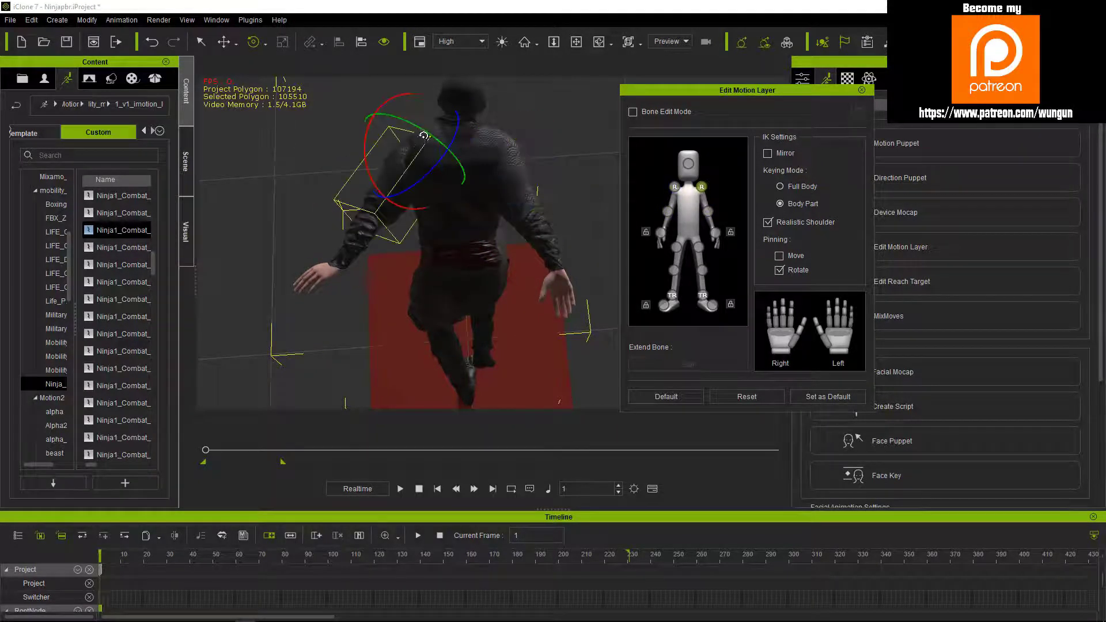
pyautogui.moveTo(455, 144)
pyautogui.mouseDown()
pyautogui.moveTo(492, 192)
pyautogui.moveTo(346, 106)
pyautogui.mouseUp()
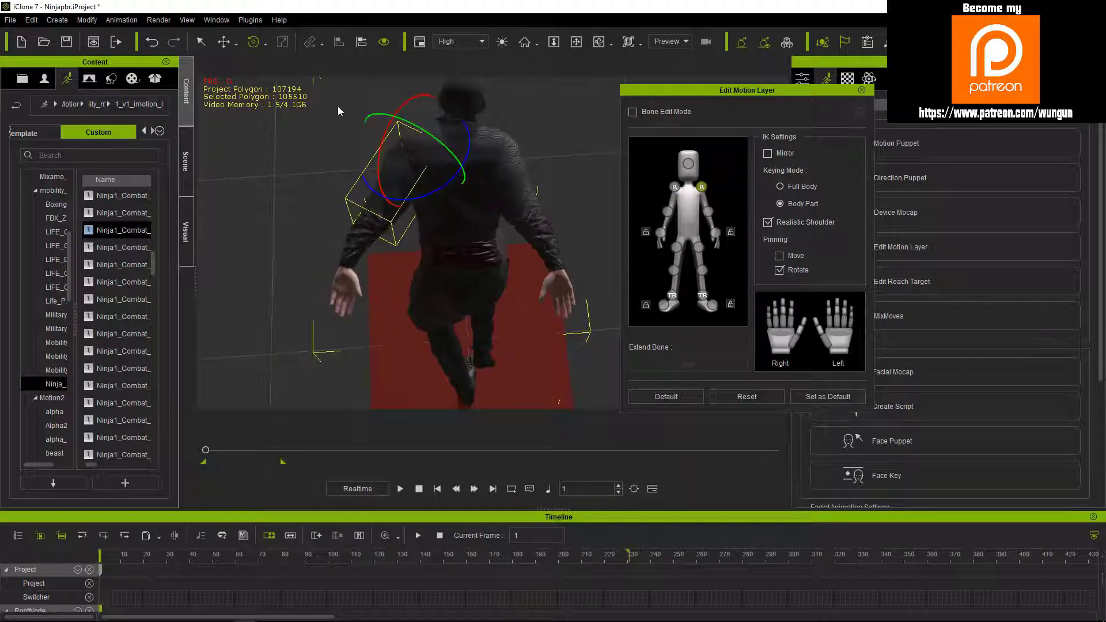
pyautogui.moveTo(337, 106)
pyautogui.mouseDown(button='right')
pyautogui.moveTo(572, 249)
pyautogui.moveTo(524, 390)
pyautogui.mouseUp(button='right')
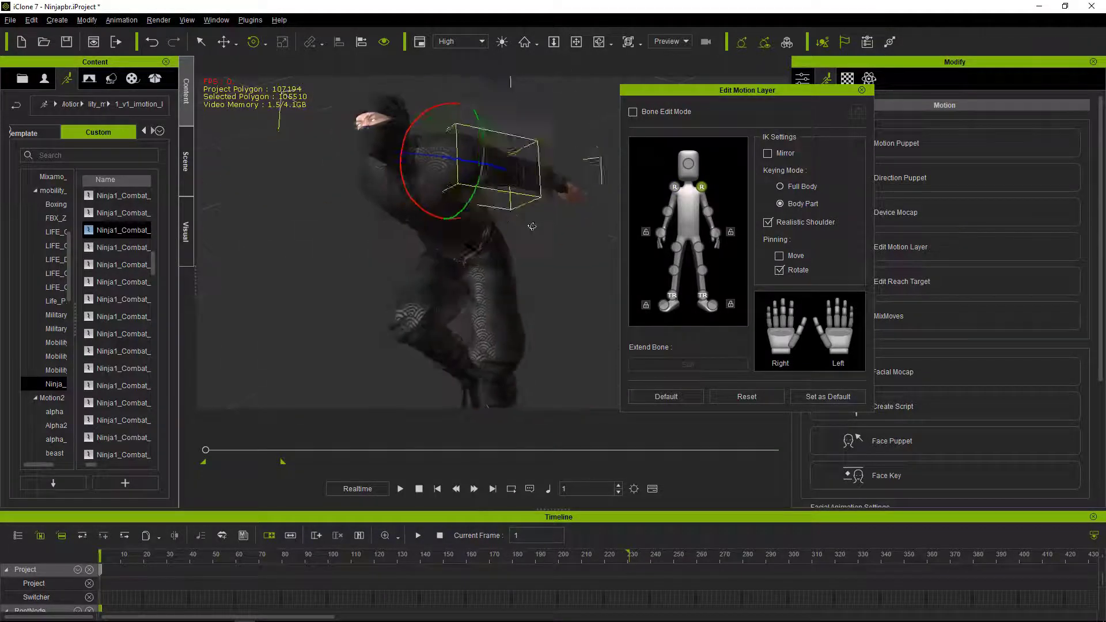
# Step: Rotate both hands and the left shoulder back into the crouched pose
pyautogui.click(578, 205)
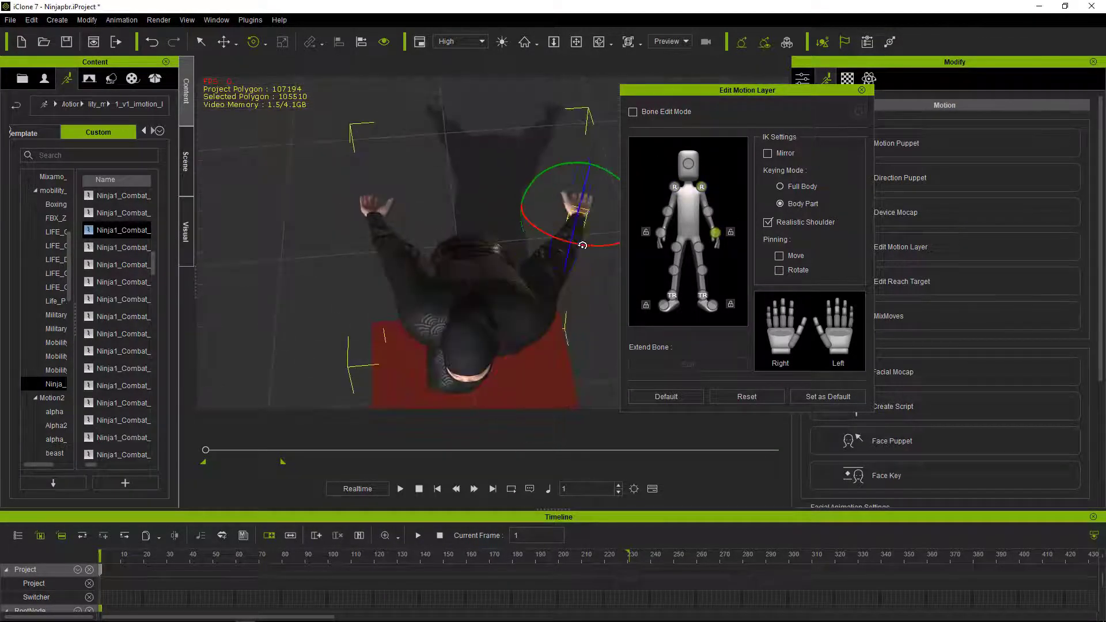
pyautogui.moveTo(417, 226); pyautogui.dragTo(385, 230)
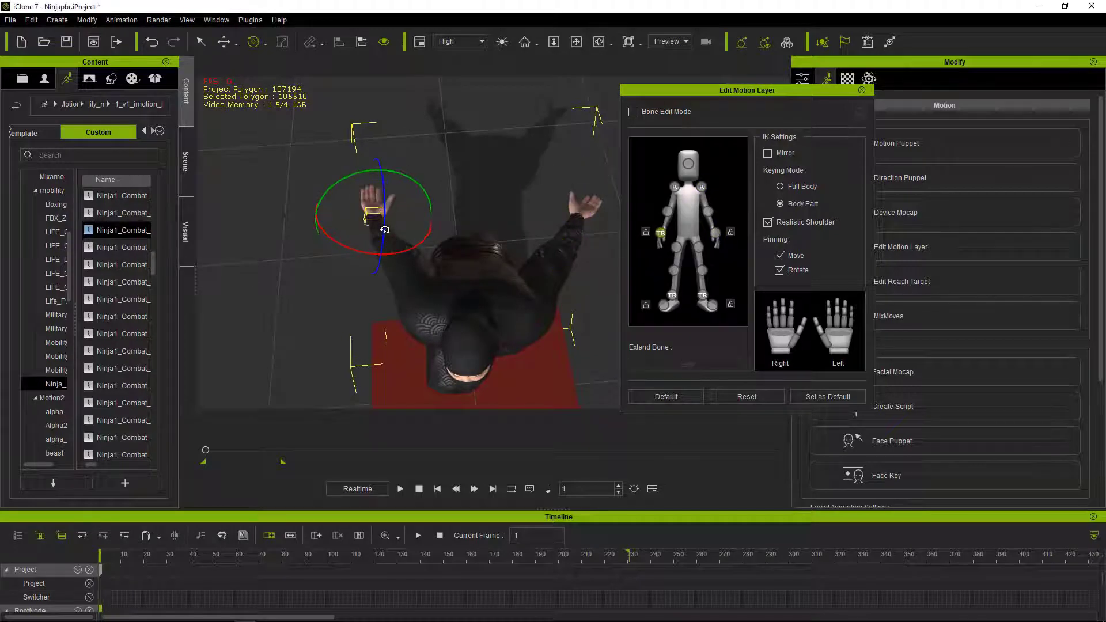
pyautogui.moveTo(578, 143); pyautogui.dragTo(860, 145, button='right')
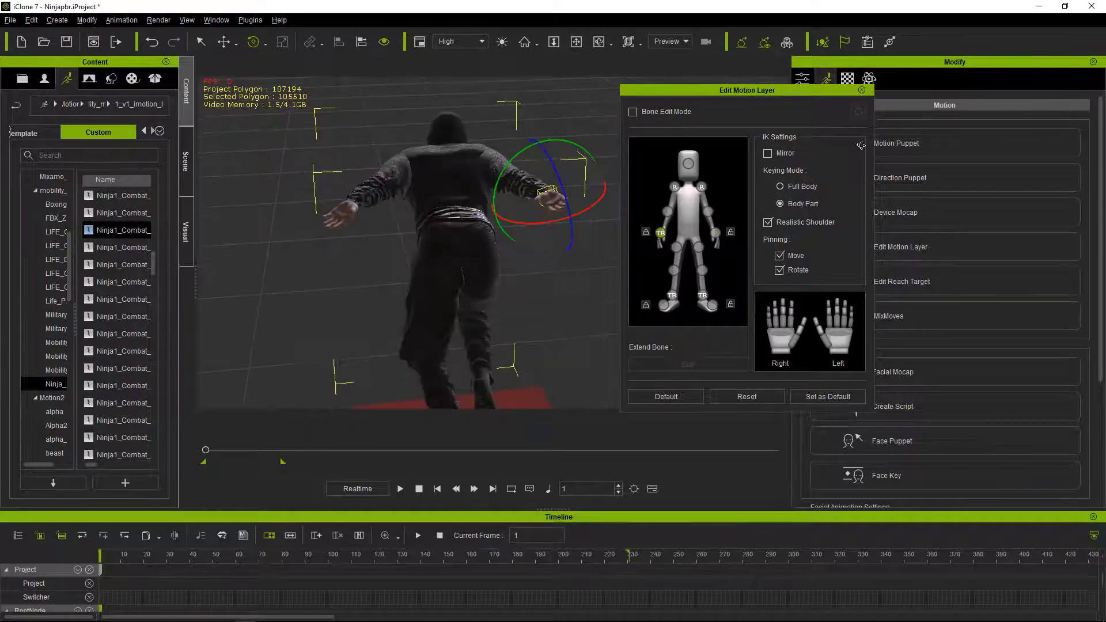
pyautogui.click(702, 188)
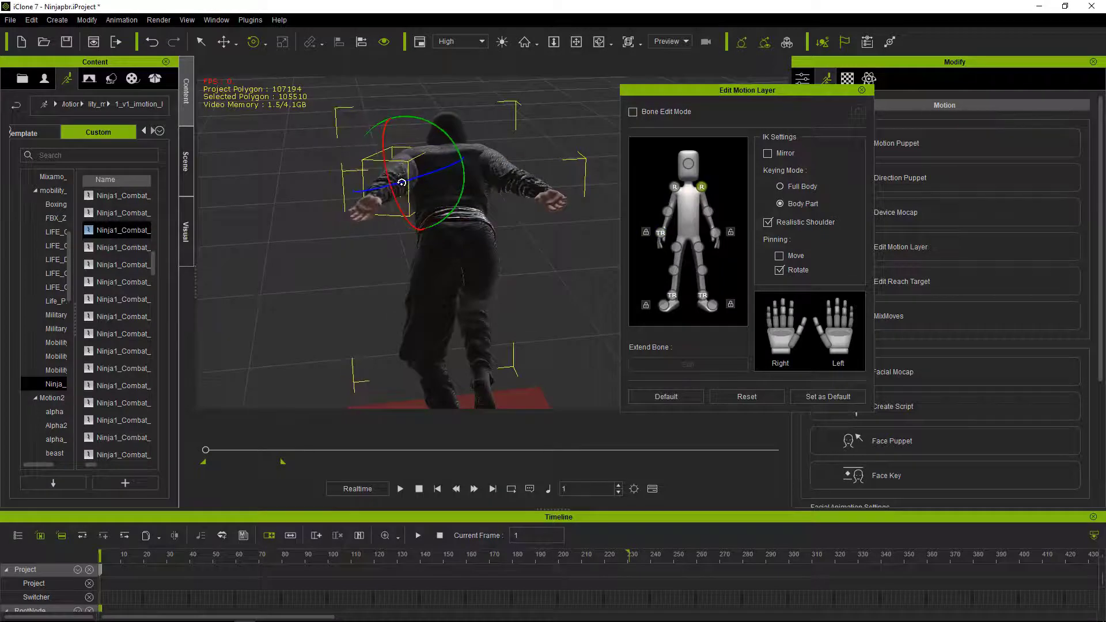
pyautogui.moveTo(381, 159); pyautogui.dragTo(584, 223, button='right')
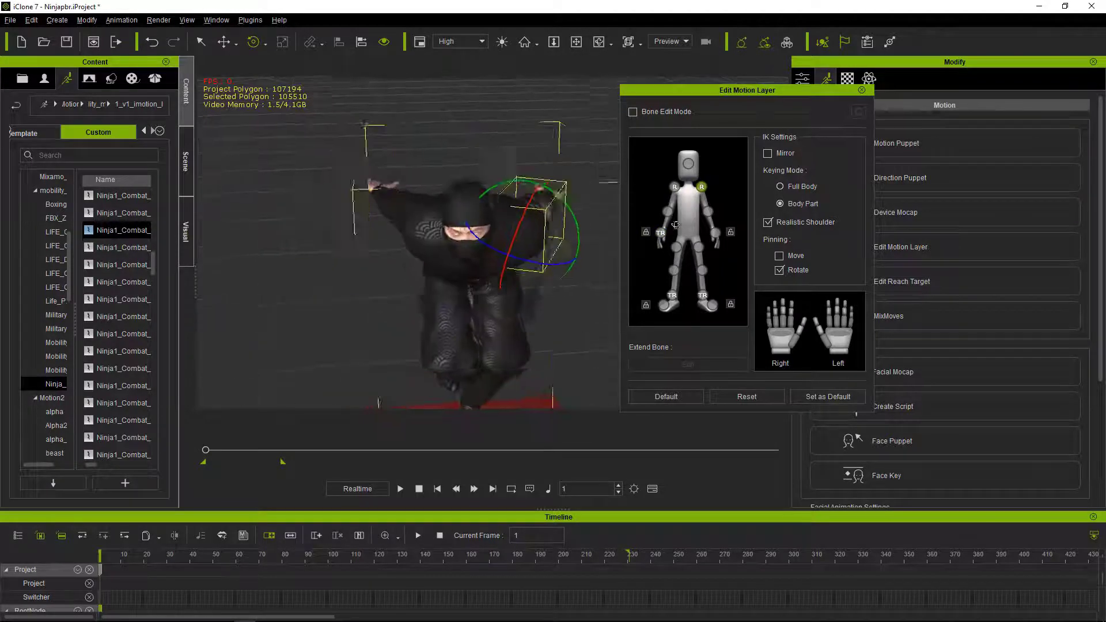
pyautogui.moveTo(552, 218); pyautogui.dragTo(481, 252)
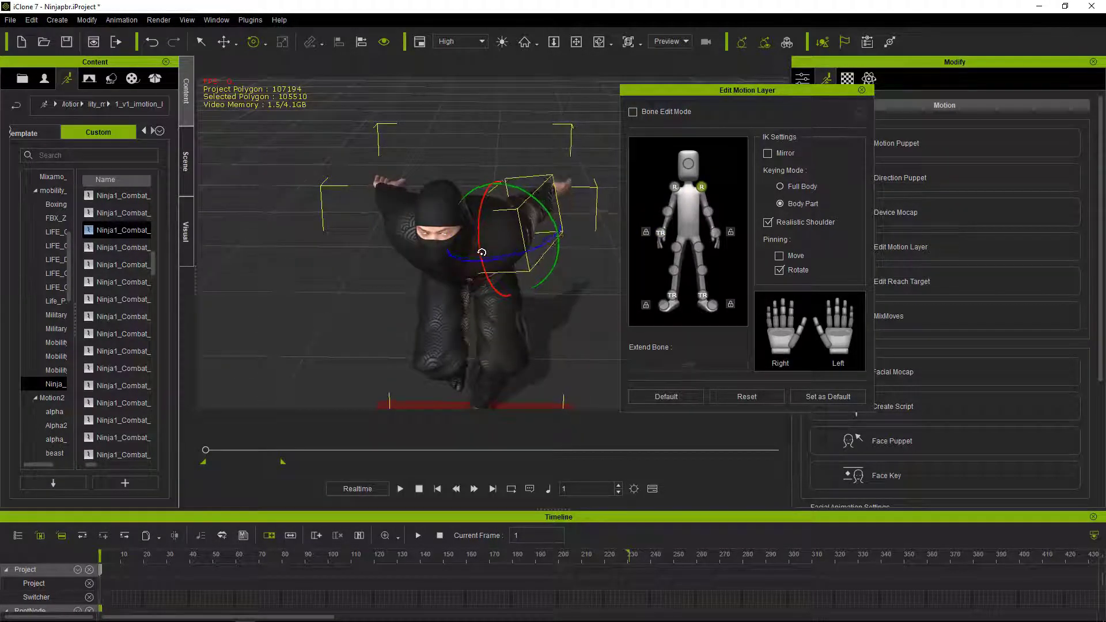
pyautogui.moveTo(560, 224); pyautogui.dragTo(403, 248, button='right')
pyautogui.click(394, 225)
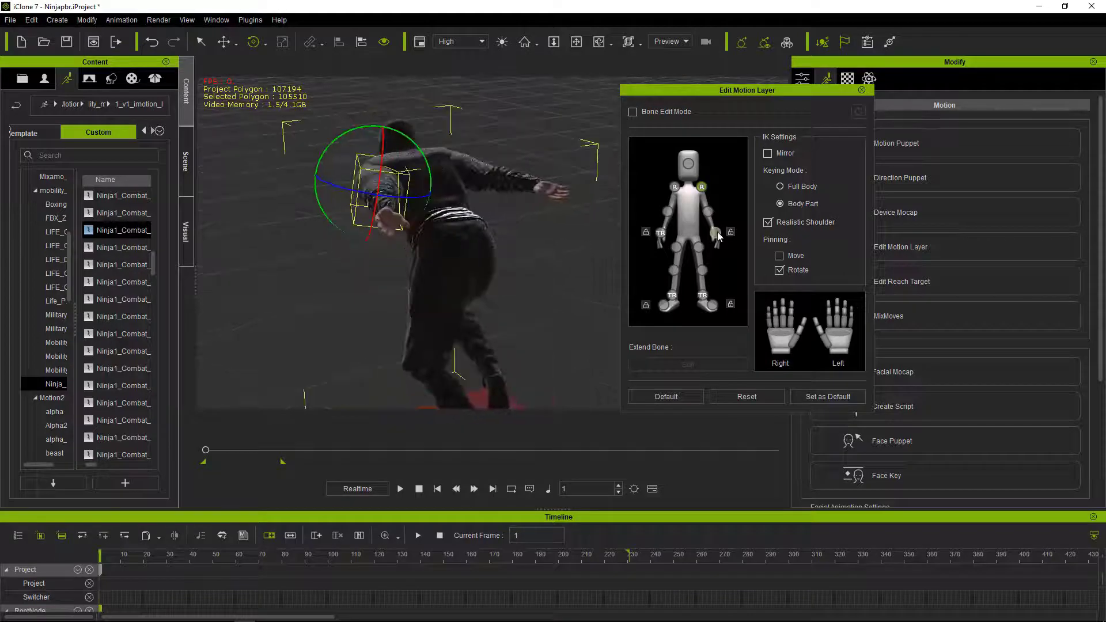
pyautogui.moveTo(405, 249); pyautogui.dragTo(406, 230)
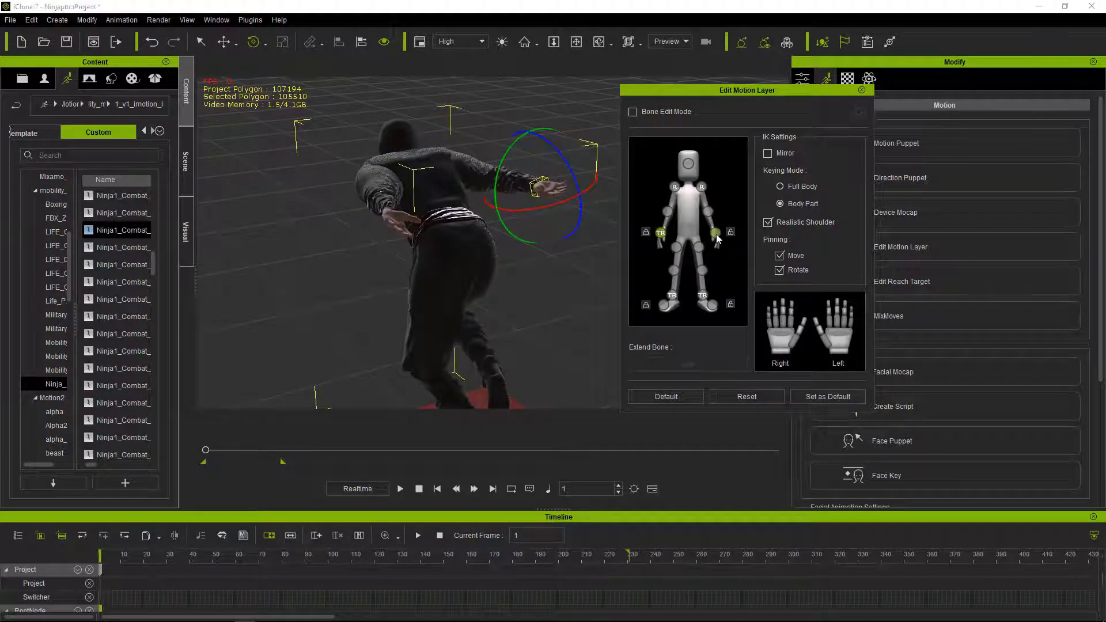
# Step: Tilt the ninja's head and torso forward, checking the pose from side angles
pyautogui.moveTo(615, 285); pyautogui.dragTo(193, 467, button='right')
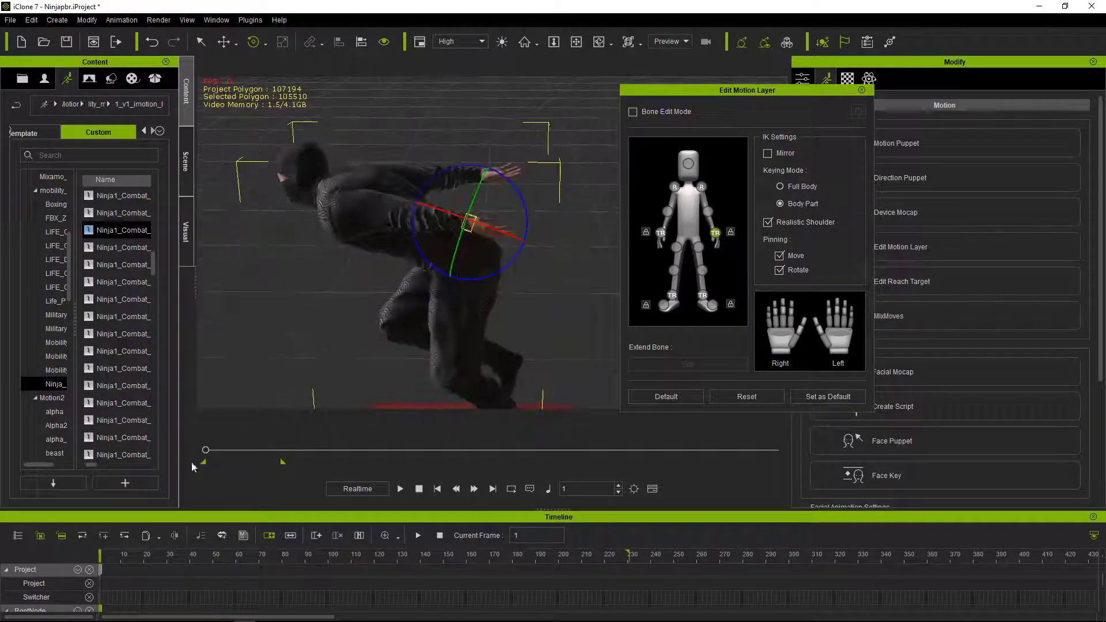
pyautogui.moveTo(205, 451)
pyautogui.mouseDown()
pyautogui.moveTo(236, 455)
pyautogui.moveTo(201, 450)
pyautogui.mouseUp()
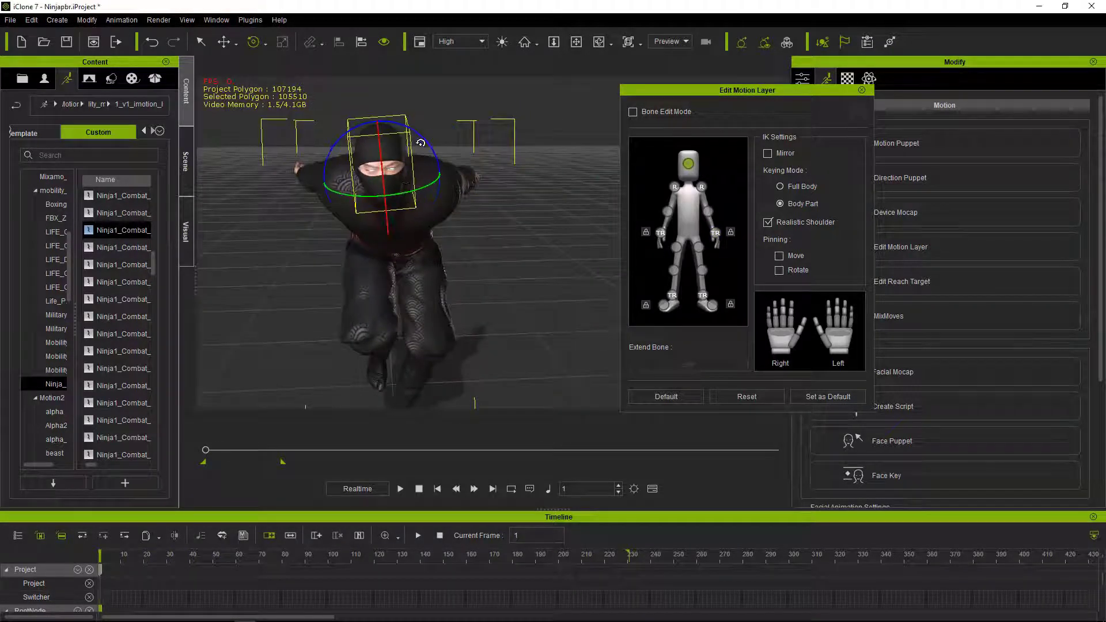
pyautogui.moveTo(405, 196); pyautogui.dragTo(345, 217)
pyautogui.moveTo(346, 217)
pyautogui.mouseDown(button='right')
pyautogui.moveTo(583, 233)
pyautogui.moveTo(578, 188)
pyautogui.moveTo(396, 280)
pyautogui.moveTo(369, 344)
pyautogui.mouseUp(button='right')
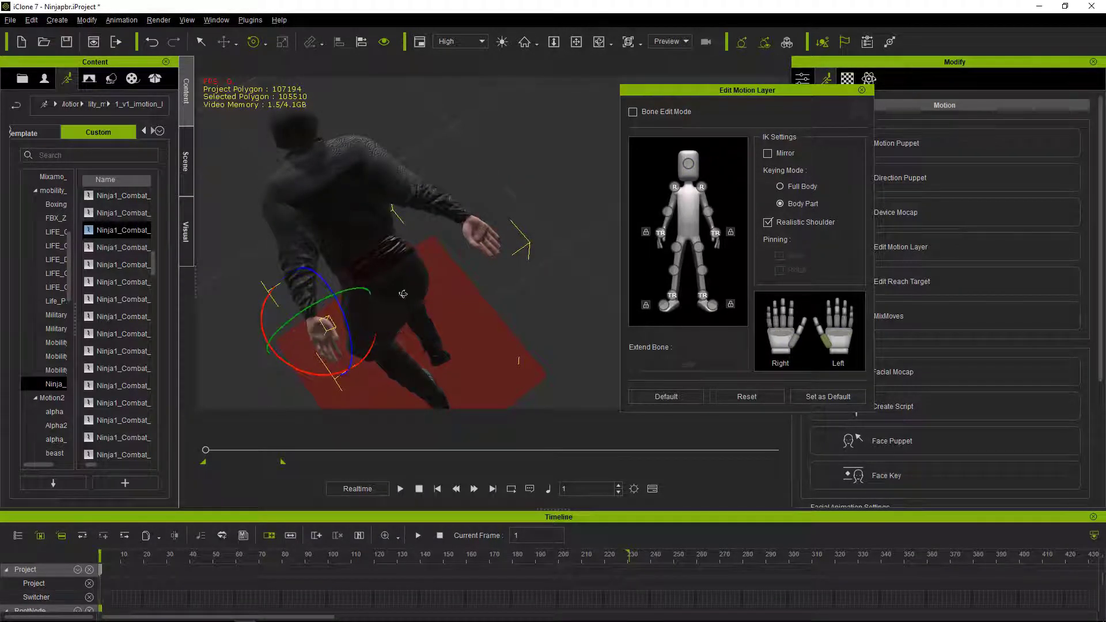
pyautogui.moveTo(403, 293); pyautogui.dragTo(614, 117, button='right')
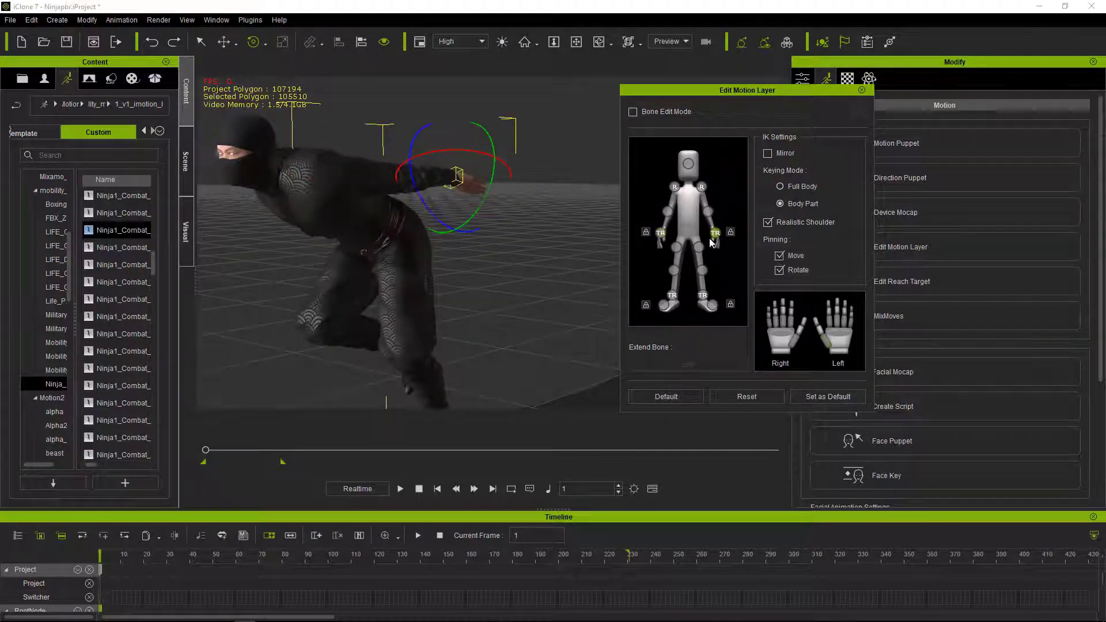
pyautogui.moveTo(518, 230); pyautogui.dragTo(610, 220, button='right')
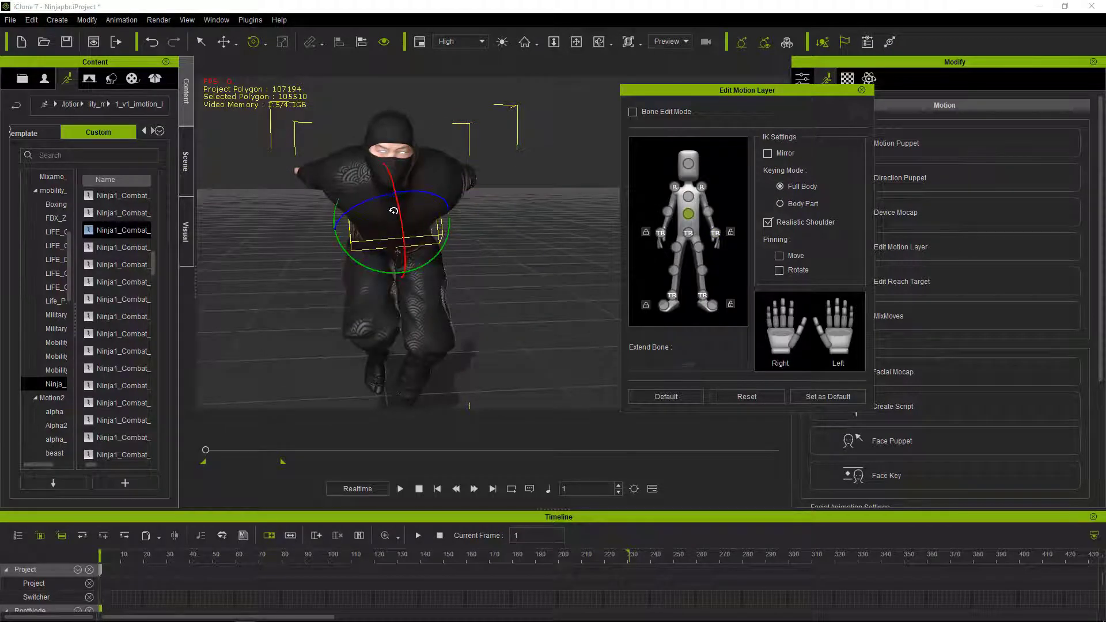
pyautogui.moveTo(394, 211)
pyautogui.mouseDown()
pyautogui.moveTo(444, 241)
pyautogui.moveTo(562, 249)
pyautogui.mouseUp()
# Step: Move the hips to straighten the upper body and shift the torso position
pyautogui.click(688, 163)
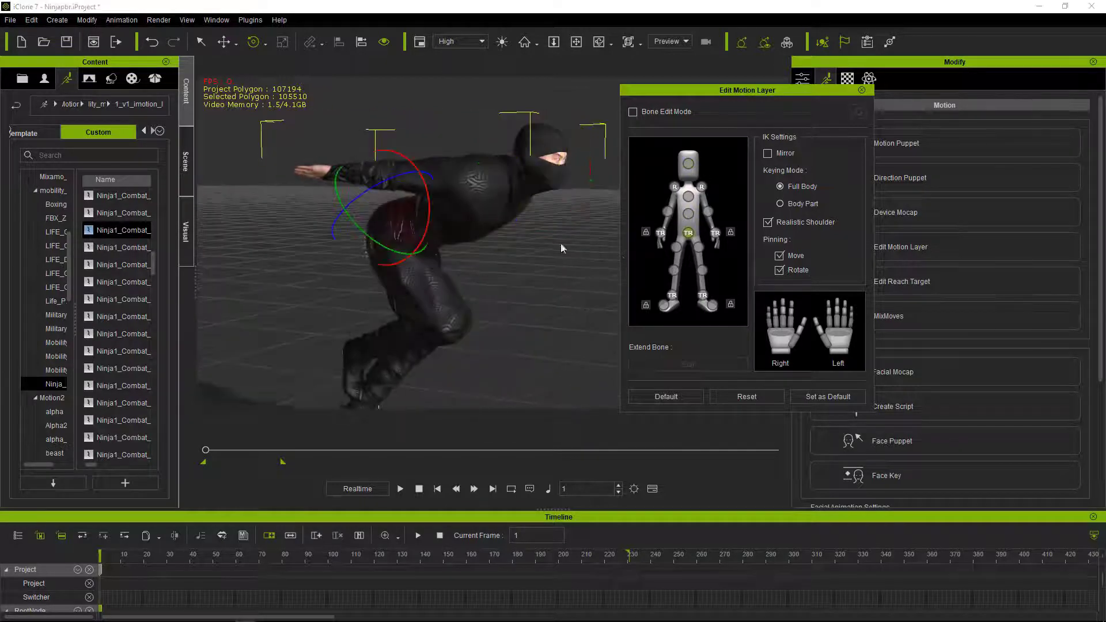
pyautogui.press('w')
pyautogui.moveTo(334, 208); pyautogui.dragTo(370, 219)
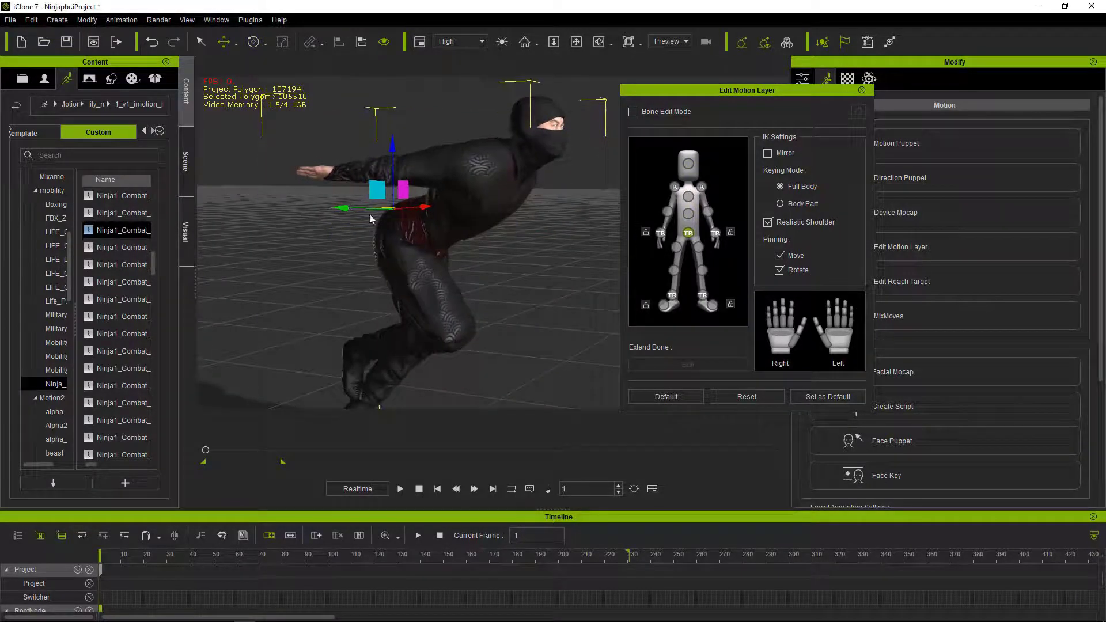
pyautogui.moveTo(506, 242)
pyautogui.mouseDown()
pyautogui.moveTo(535, 226)
pyautogui.moveTo(537, 299)
pyautogui.mouseUp()
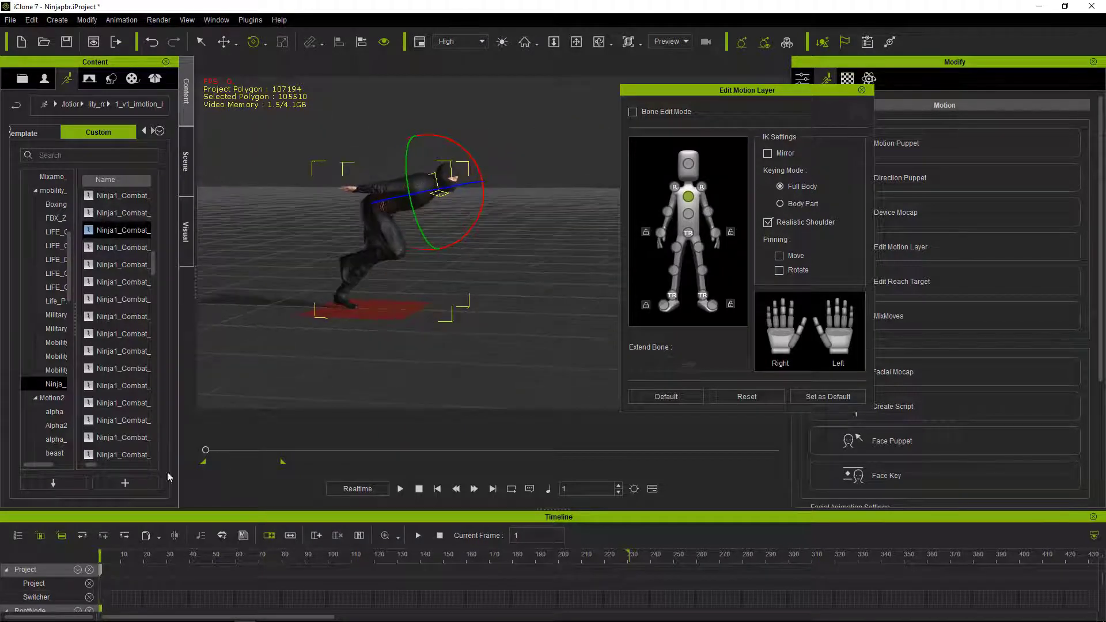
# Step: Close motion-layer editing and bring up the run clip's Motion Modifier settings
pyautogui.click(861, 90)
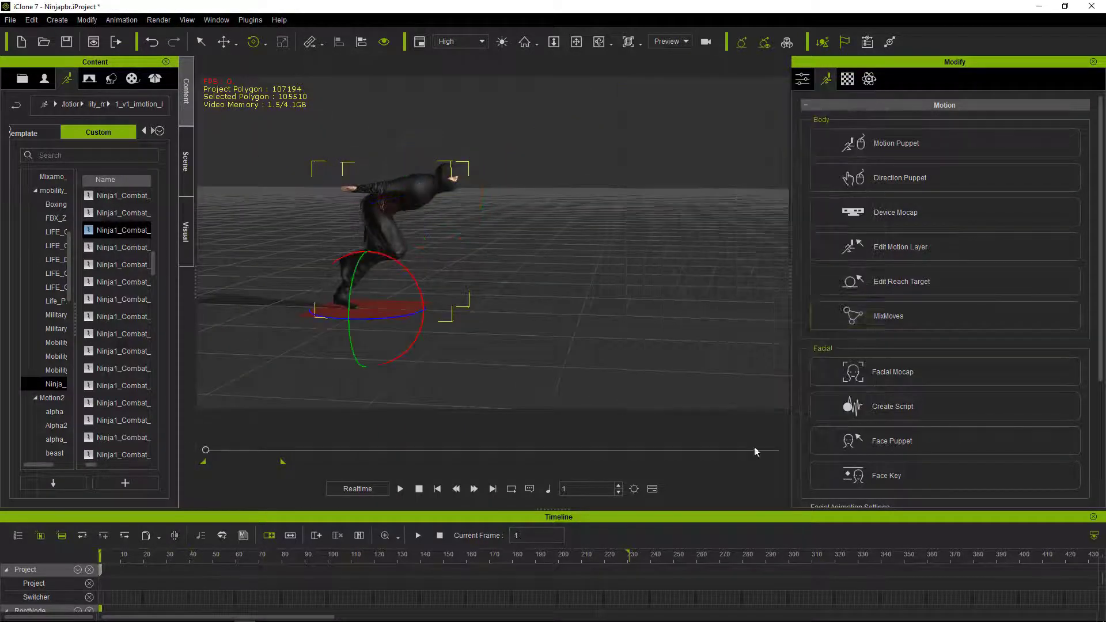
pyautogui.rightClick(199, 529)
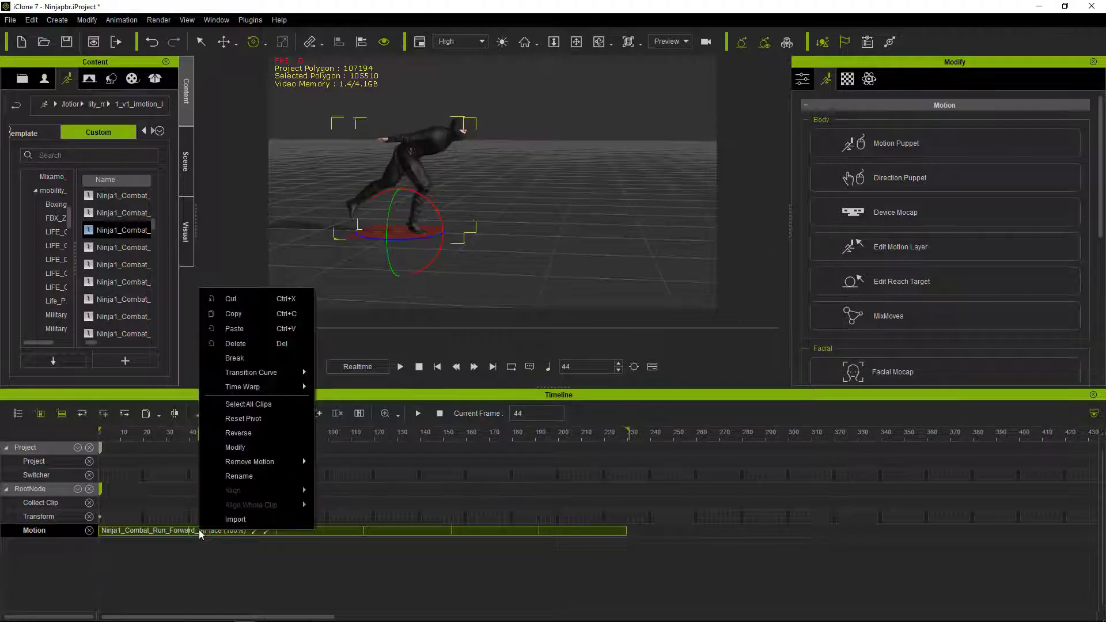
pyautogui.click(258, 447)
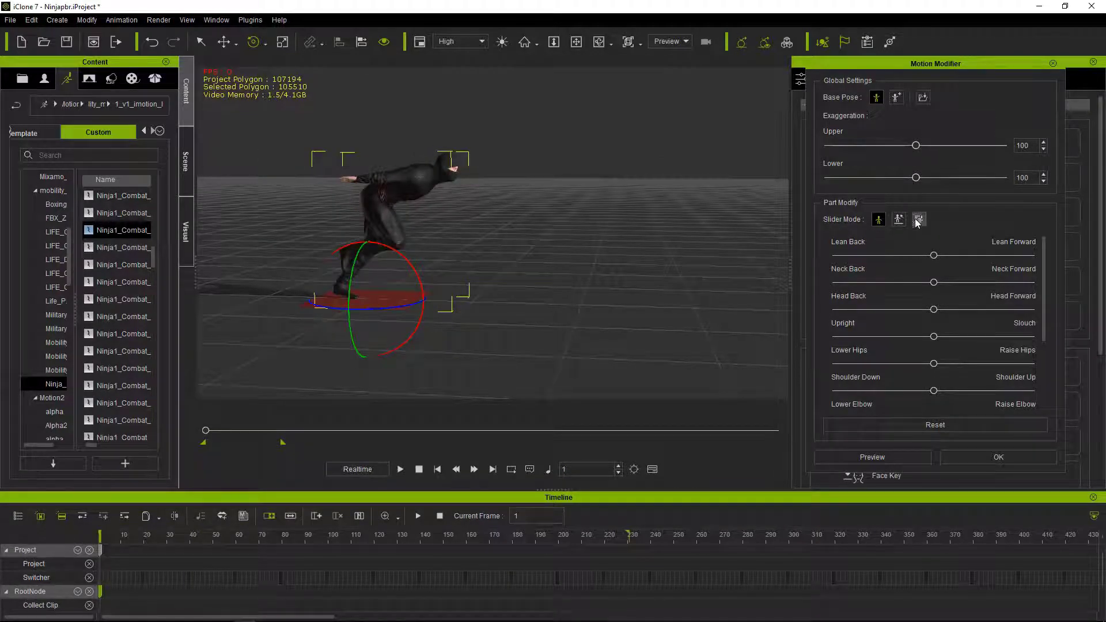
pyautogui.scroll(-2, 913, 279)
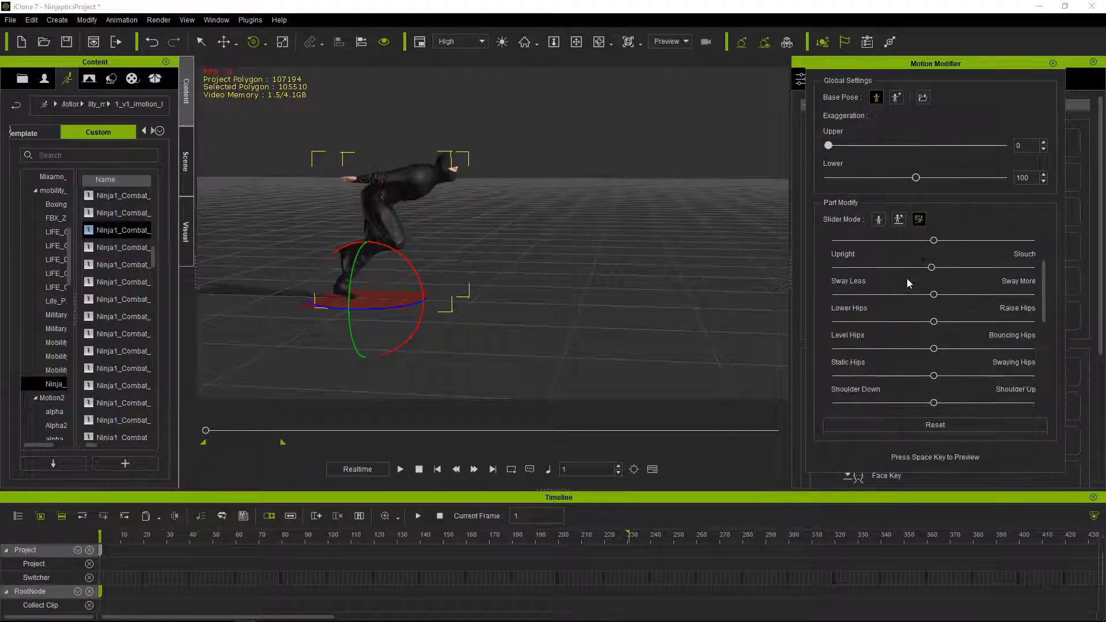
pyautogui.scroll(-2, 933, 329)
pyautogui.scroll(-1, 944, 361)
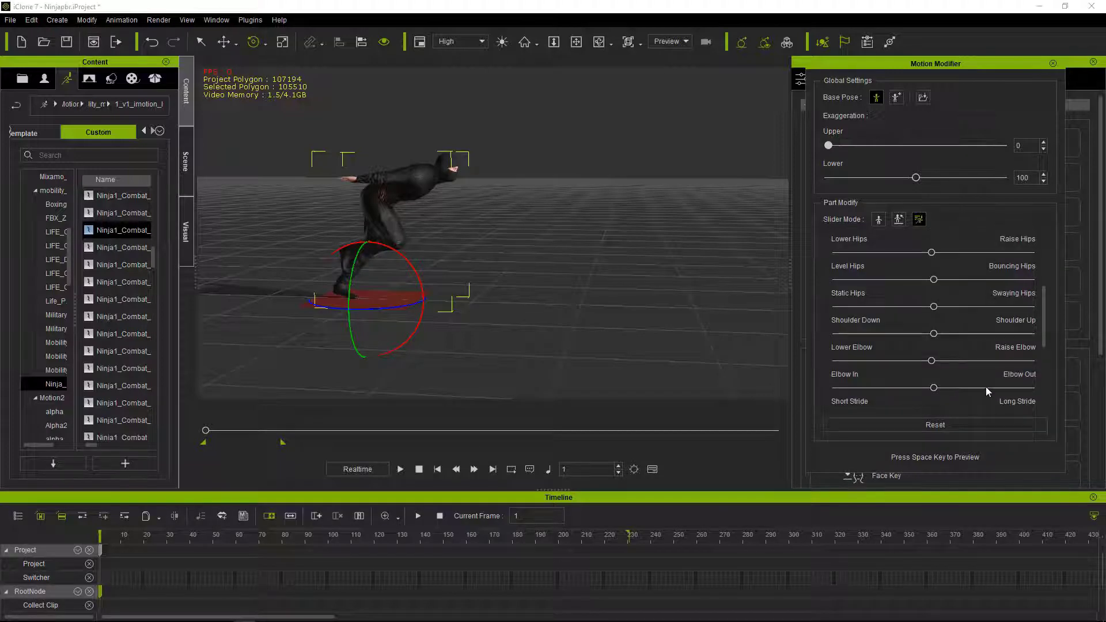
pyautogui.scroll(1, 1048, 337)
pyautogui.scroll(1, 1048, 334)
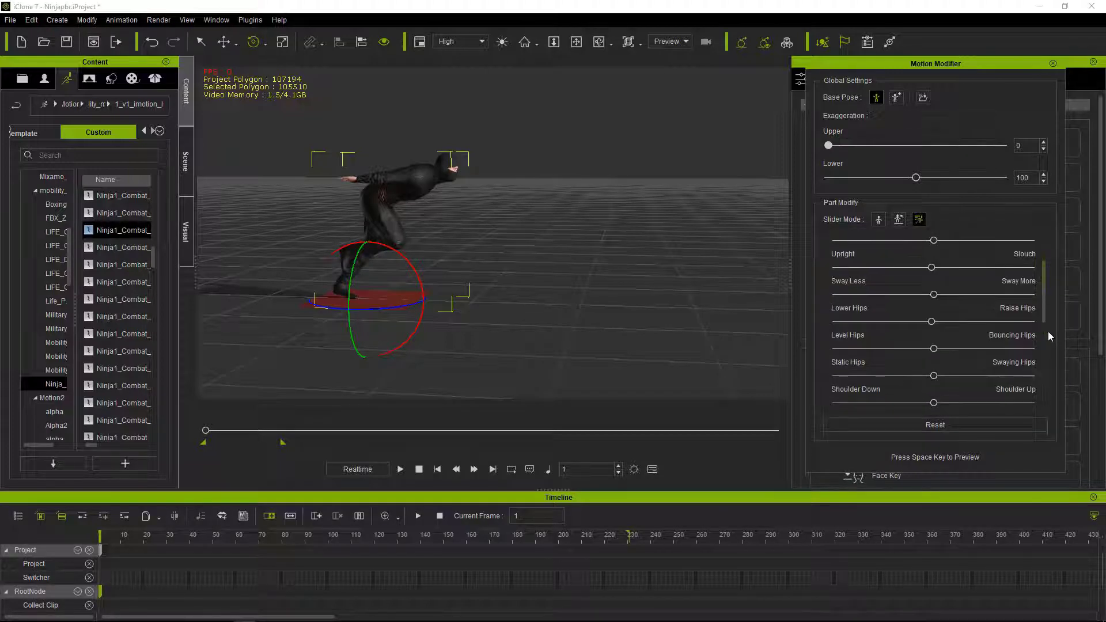
# Step: While previewing, raise Upper Exaggeration, set full Slouch and nudge Neck Forward, then apply
pyautogui.press('space')
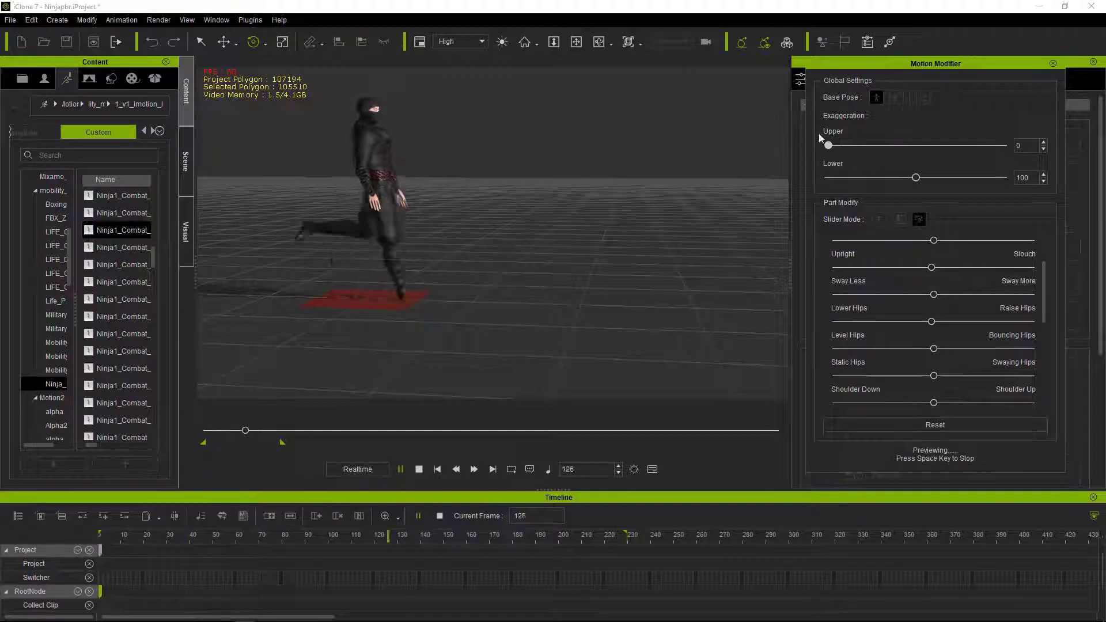
pyautogui.moveTo(828, 145)
pyautogui.mouseDown()
pyautogui.moveTo(924, 145)
pyautogui.moveTo(887, 146)
pyautogui.moveTo(877, 190)
pyautogui.mouseUp()
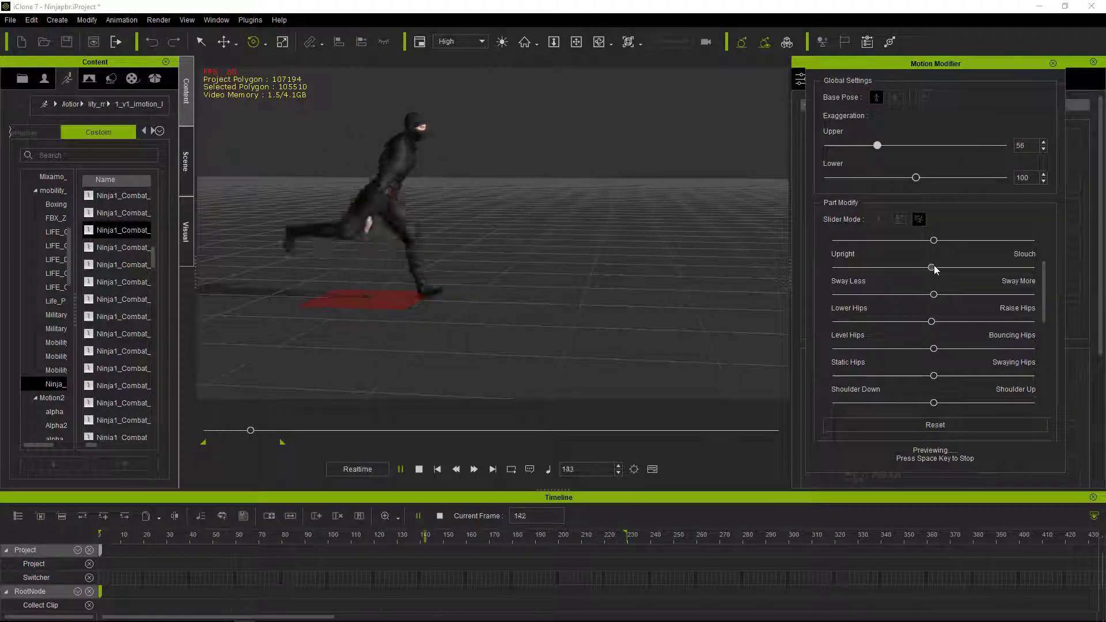
pyautogui.moveTo(932, 267); pyautogui.dragTo(1034, 267)
pyautogui.scroll(2, 948, 276)
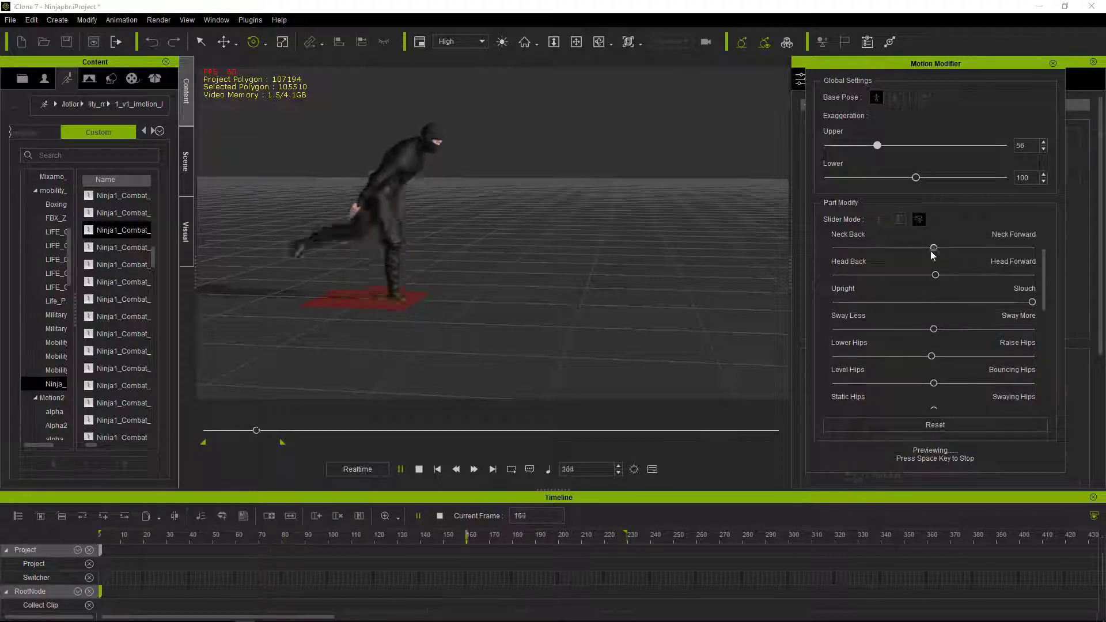
pyautogui.moveTo(934, 248); pyautogui.dragTo(939, 248)
pyautogui.moveTo(877, 145); pyautogui.dragTo(961, 146)
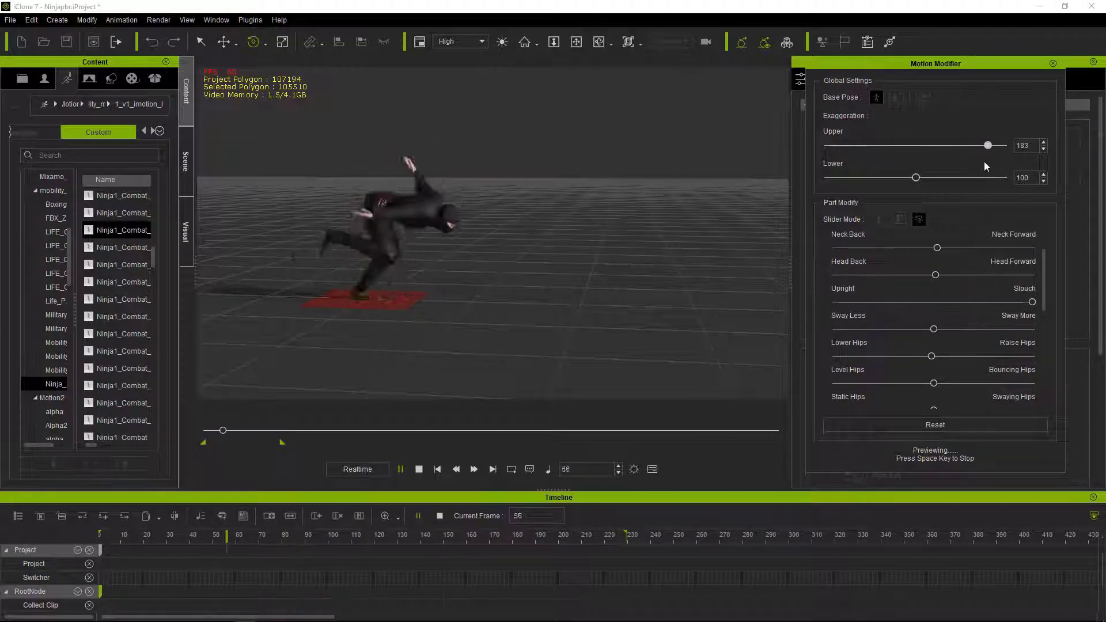
pyautogui.press('space')
pyautogui.click(1053, 65)
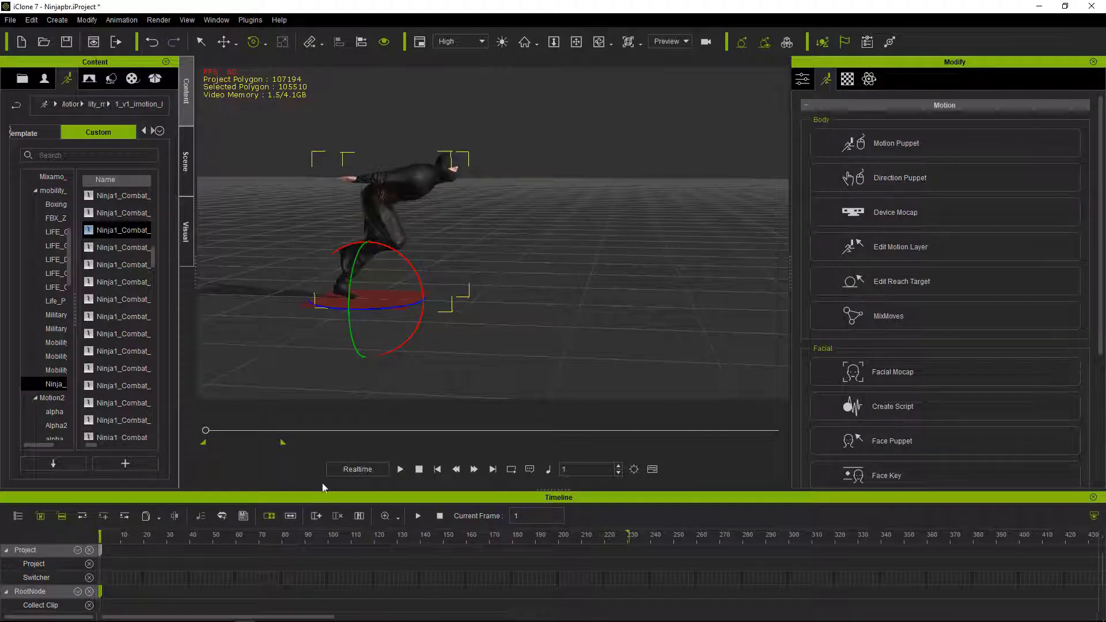
# Step: Enlarge the timeline and remove the Torso motion from the run clip
pyautogui.moveTo(322, 490); pyautogui.dragTo(322, 378)
pyautogui.moveTo(206, 319)
pyautogui.mouseDown()
pyautogui.moveTo(219, 320)
pyautogui.moveTo(210, 320)
pyautogui.mouseUp()
pyautogui.rightClick(137, 522)
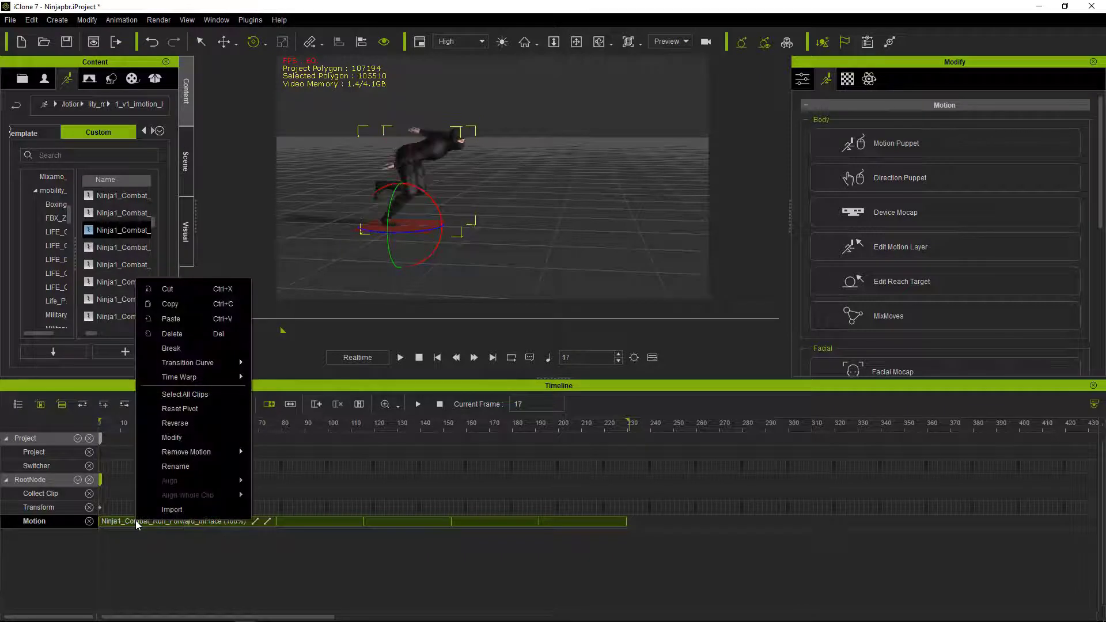
pyautogui.click(192, 438)
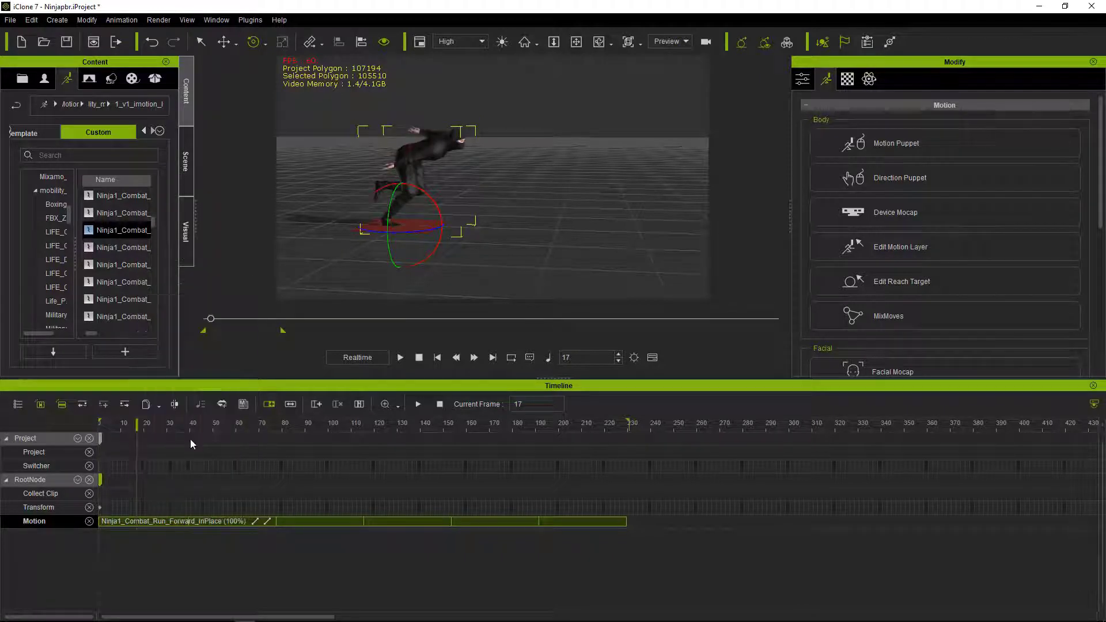
pyautogui.click(271, 523)
pyautogui.rightClick(271, 523)
pyautogui.click(245, 534)
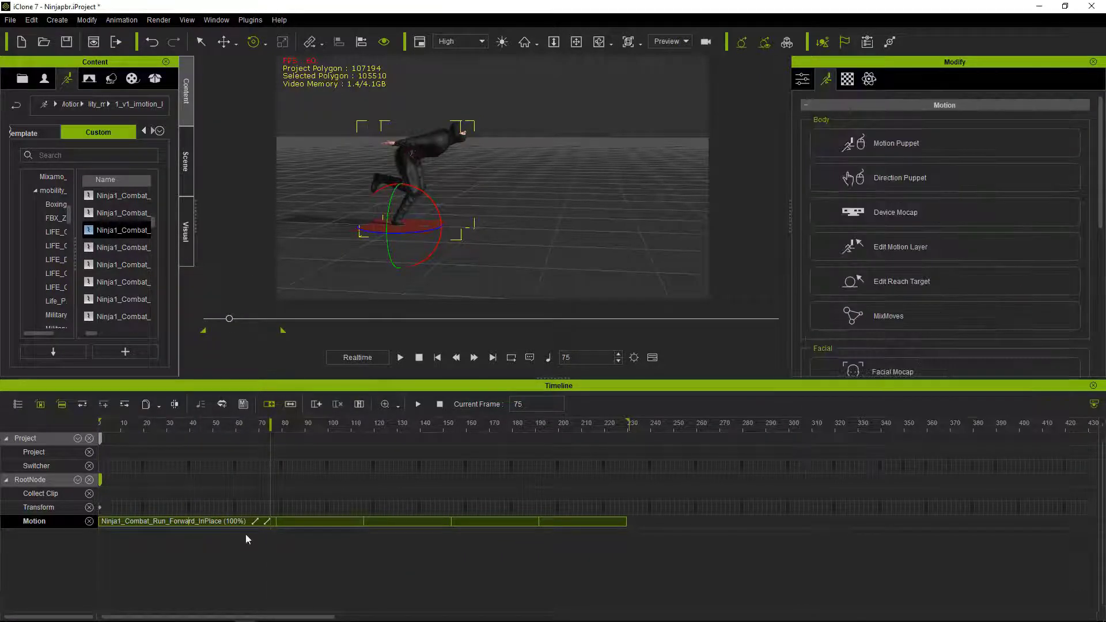
pyautogui.rightClick(115, 523)
pyautogui.click(116, 434)
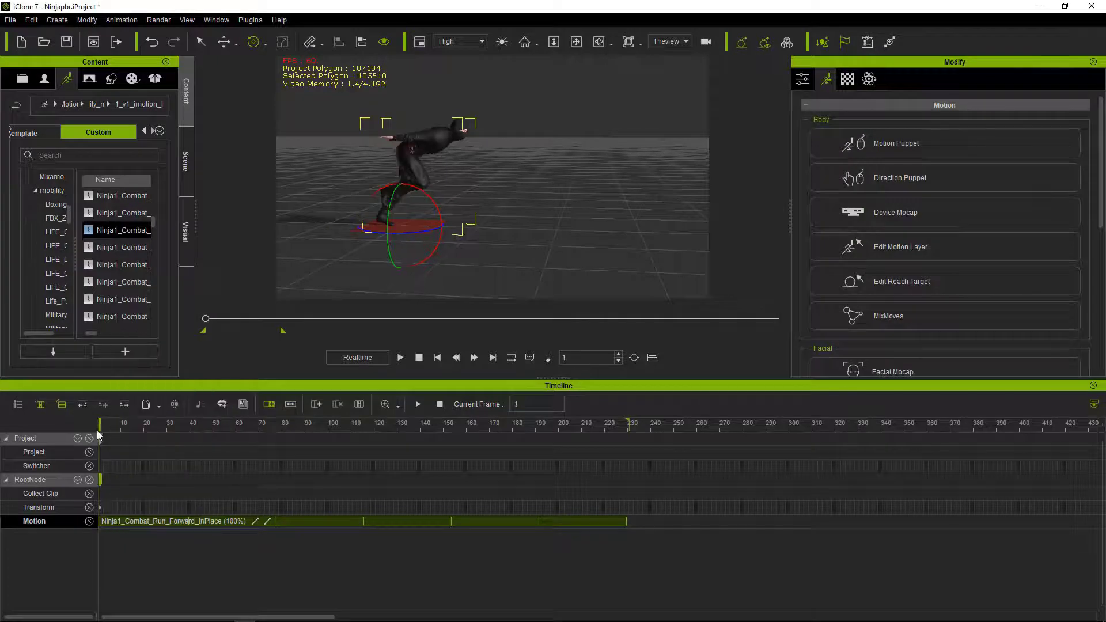
pyautogui.click(101, 522)
pyautogui.rightClick(101, 522)
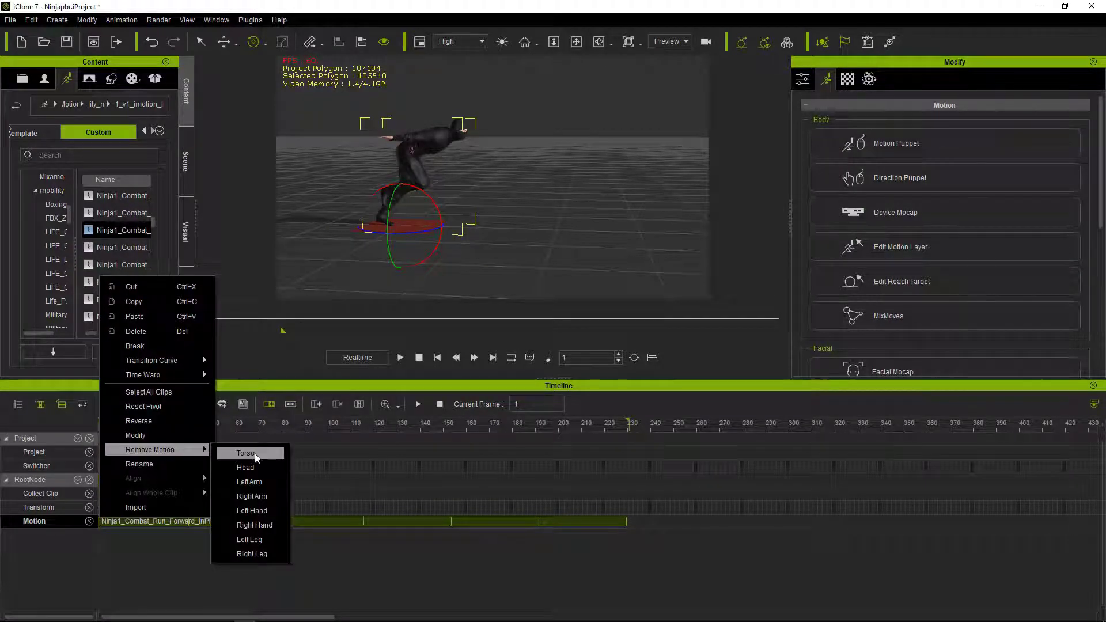
pyautogui.click(255, 454)
# Step: Play back the torso-stripped run from the front and review it from the start
pyautogui.click(400, 358)
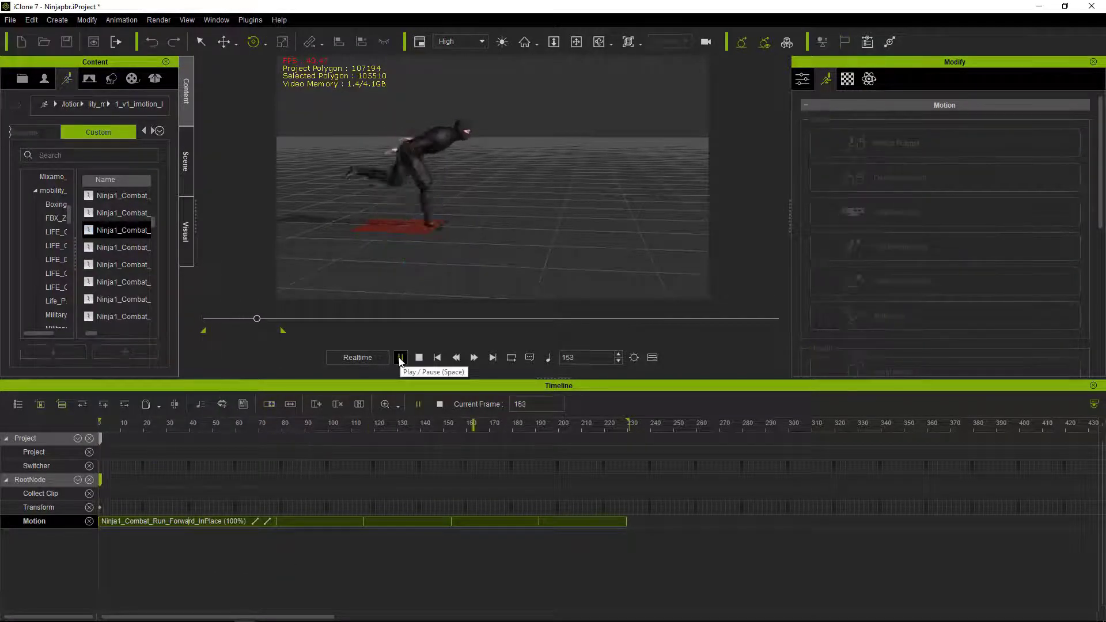
pyautogui.moveTo(480, 190); pyautogui.dragTo(469, 337, button='right')
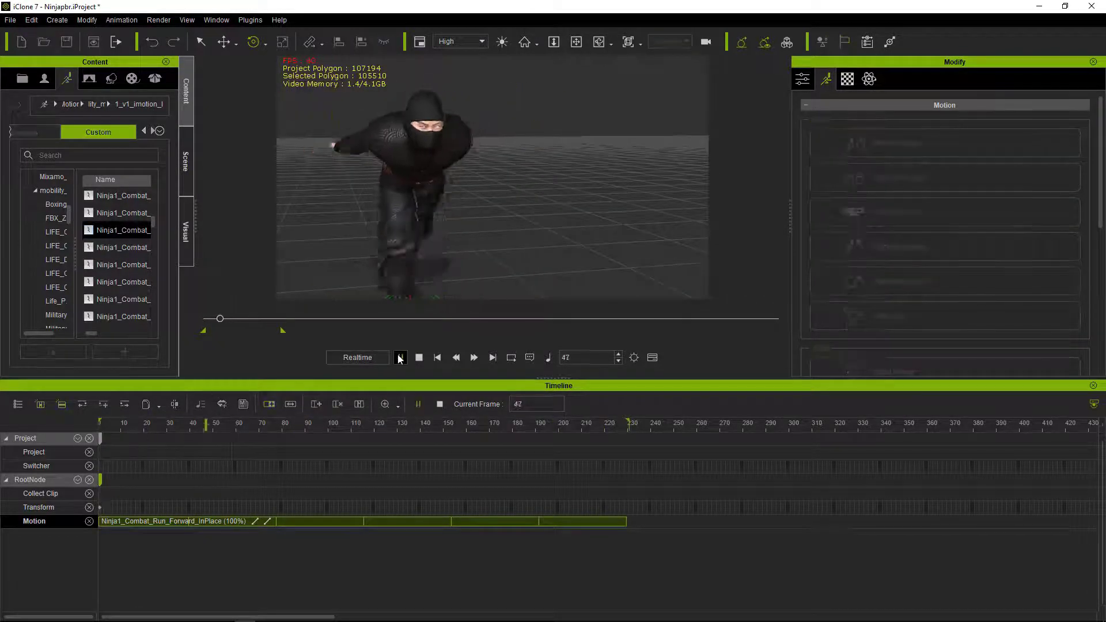
pyautogui.click(318, 444)
pyautogui.moveTo(319, 444); pyautogui.dragTo(47, 489)
pyautogui.rightClick(102, 524)
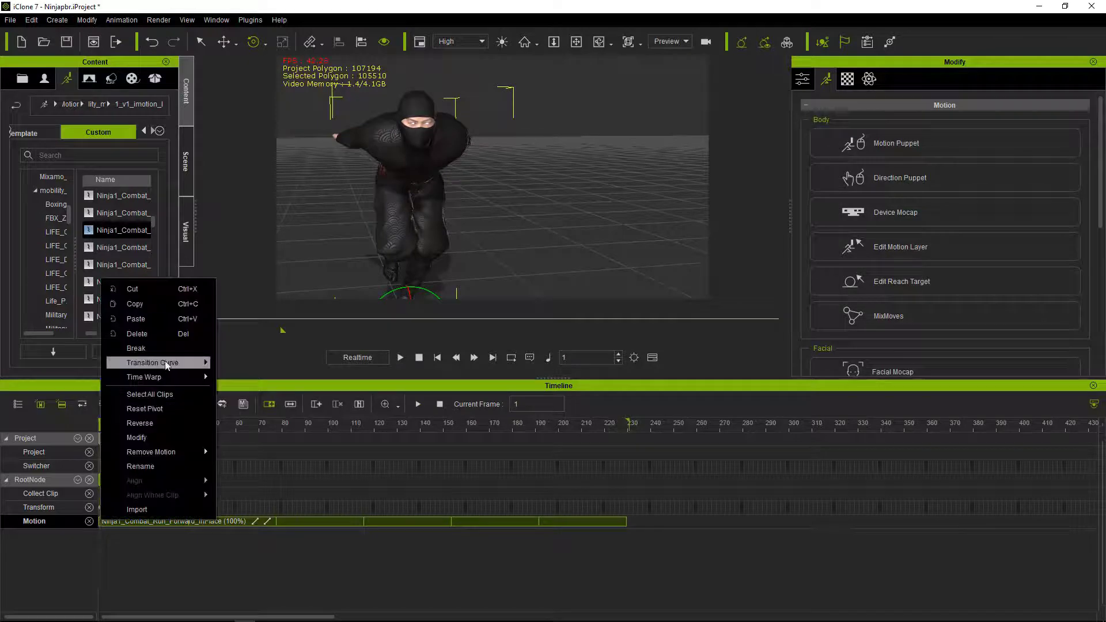
pyautogui.moveTo(151, 451)
pyautogui.click(247, 470)
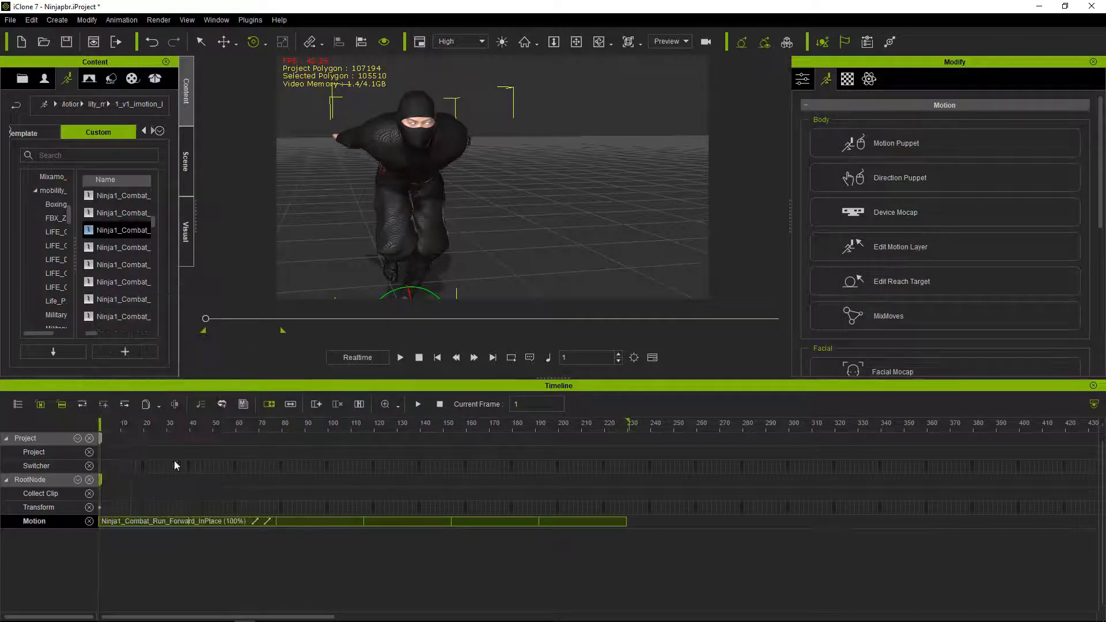
pyautogui.click(400, 357)
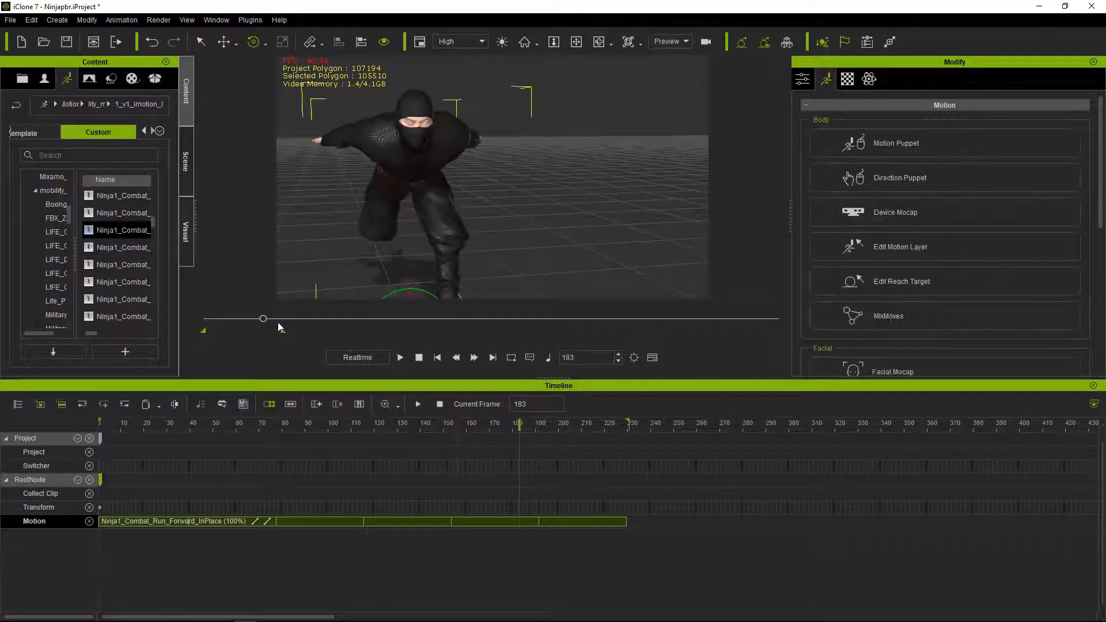
# Step: Remove the Right Arm motion from the clip and review the change in playback
pyautogui.rightClick(99, 520)
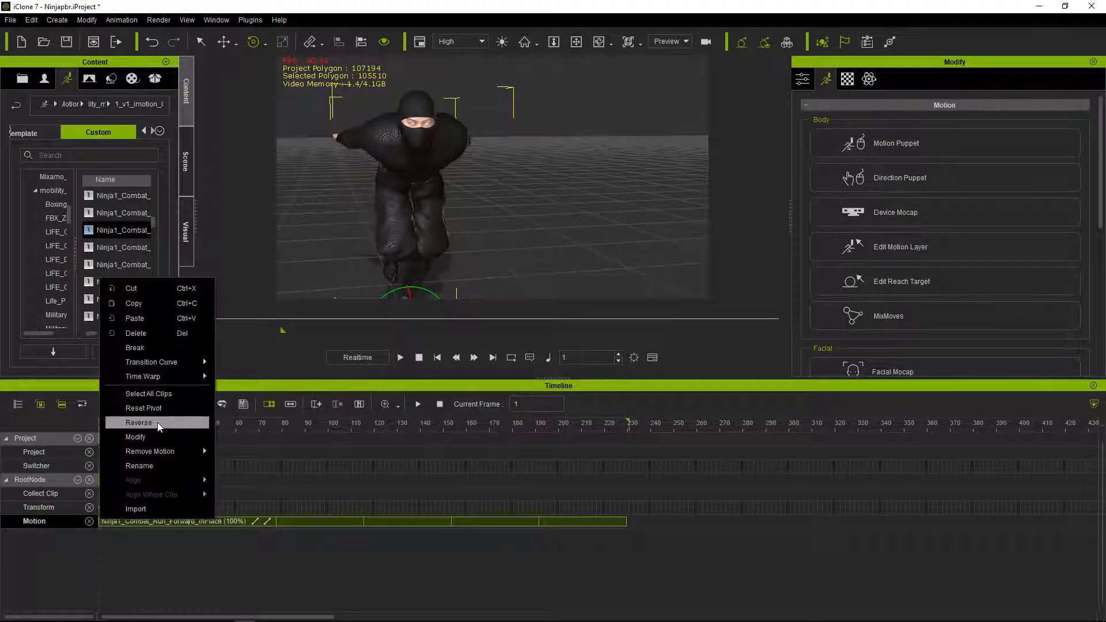
pyautogui.click(252, 498)
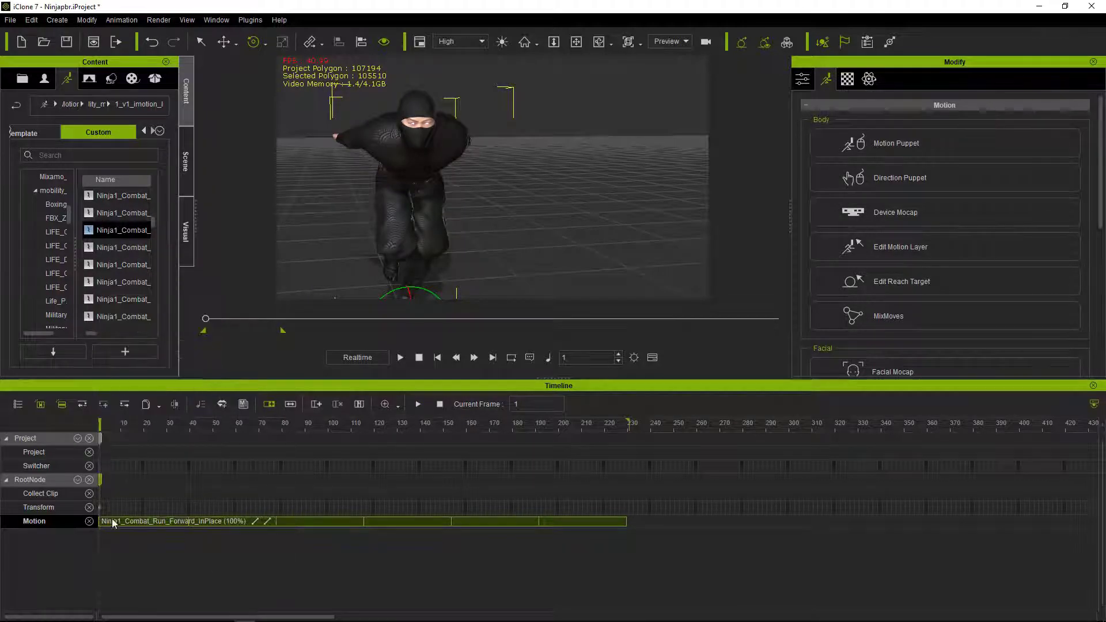
pyautogui.rightClick(101, 521)
pyautogui.moveTo(150, 452)
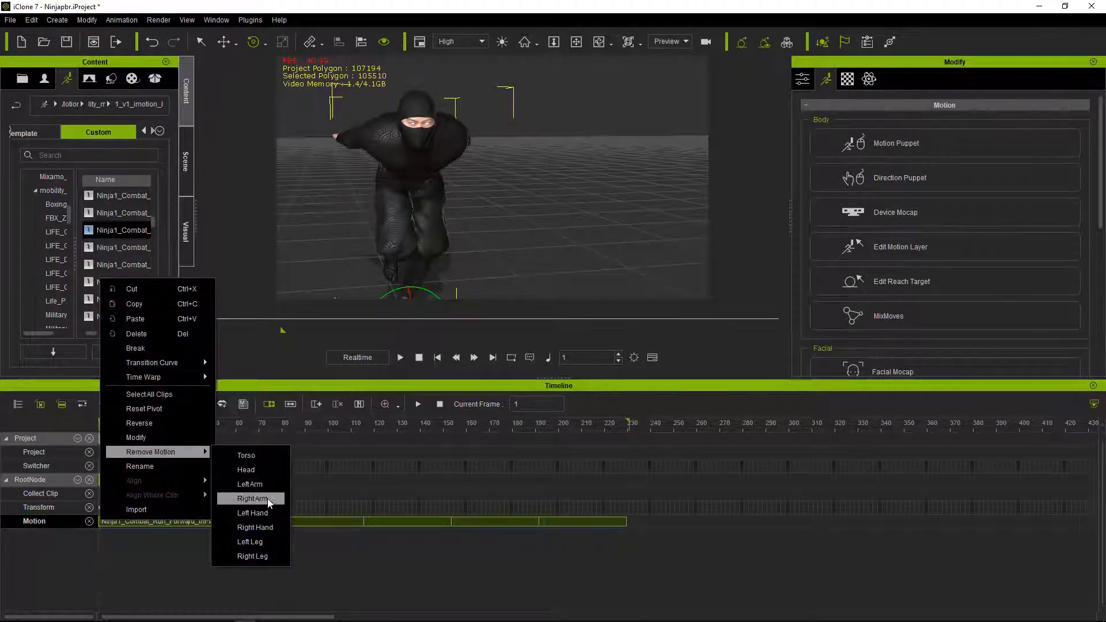
pyautogui.click(258, 503)
pyautogui.click(399, 358)
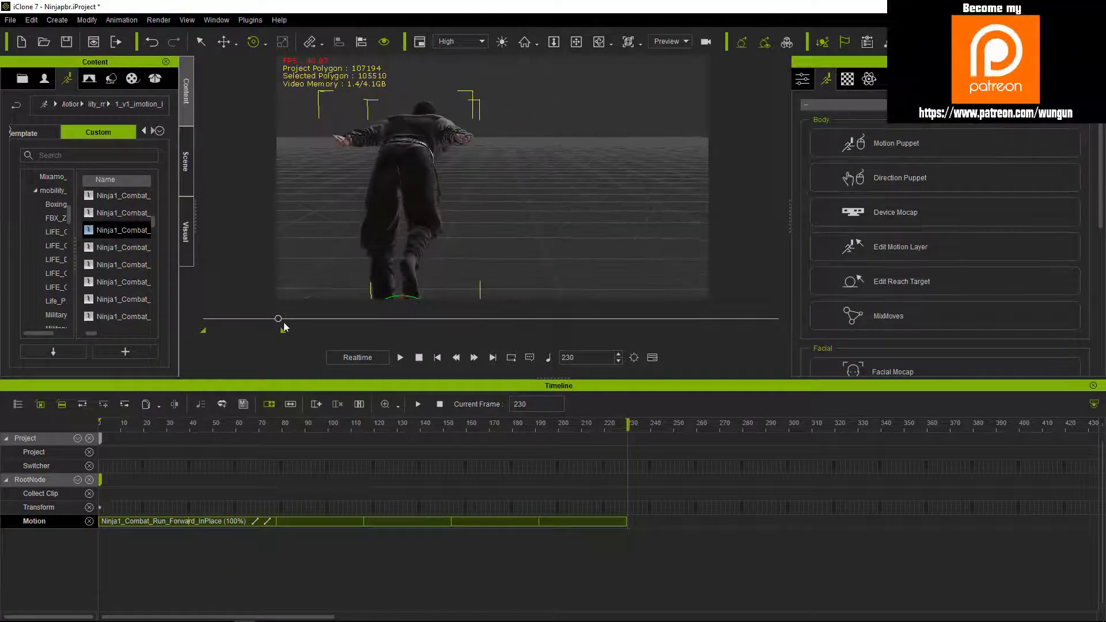
pyautogui.moveTo(278, 319); pyautogui.dragTo(206, 317)
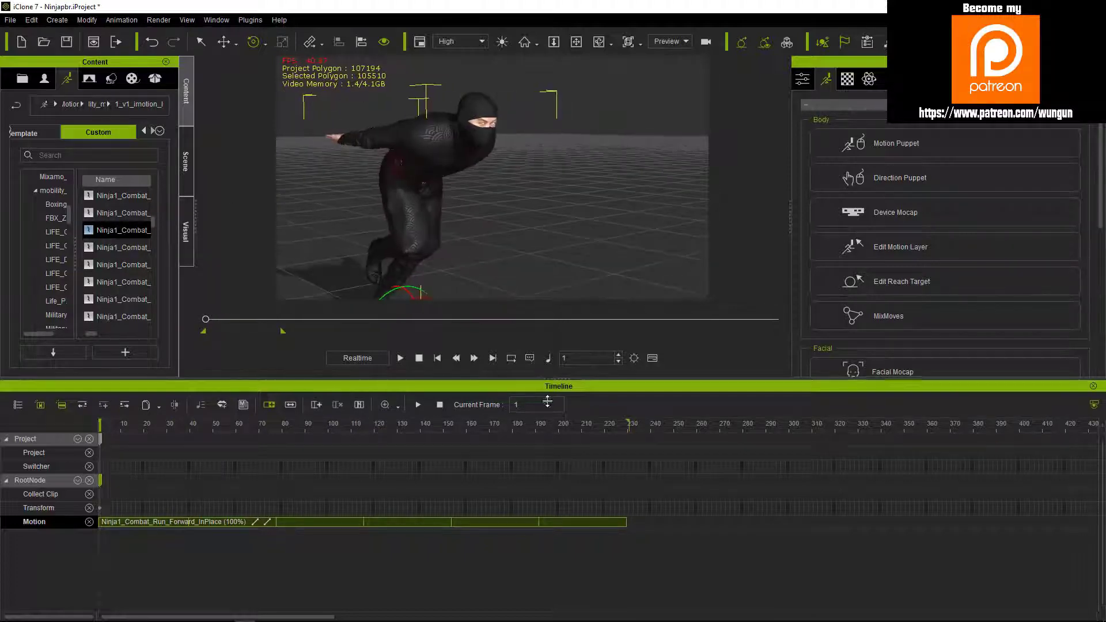
# Step: Shrink the timeline and replay the stripped run from frame 1 several times
pyautogui.moveTo(406, 380); pyautogui.dragTo(407, 529)
pyautogui.click(403, 506)
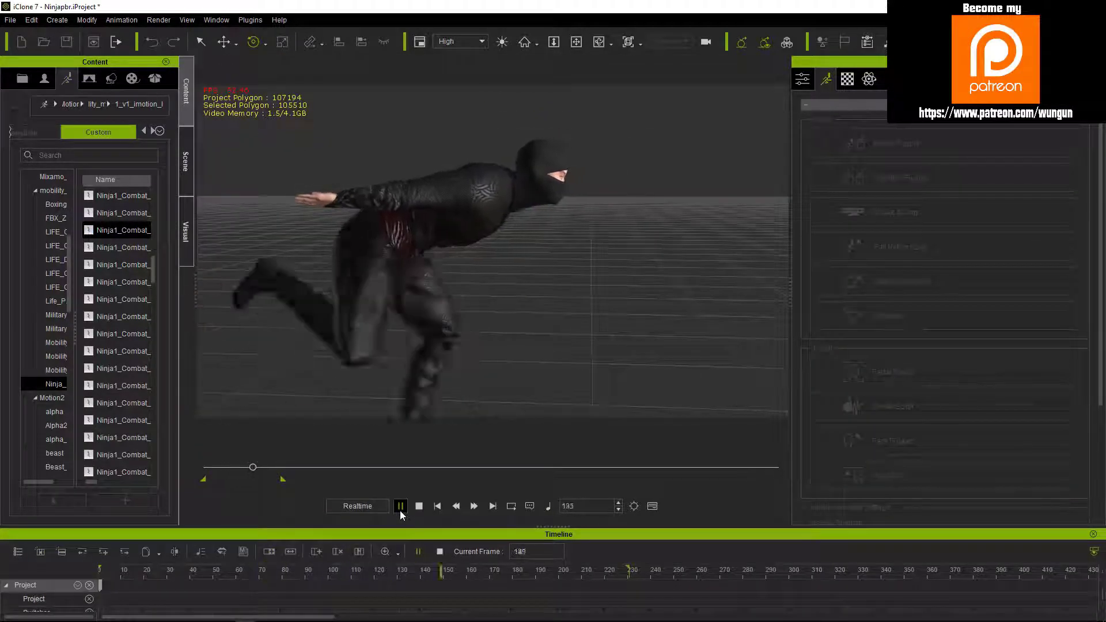
pyautogui.moveTo(278, 467); pyautogui.dragTo(205, 467)
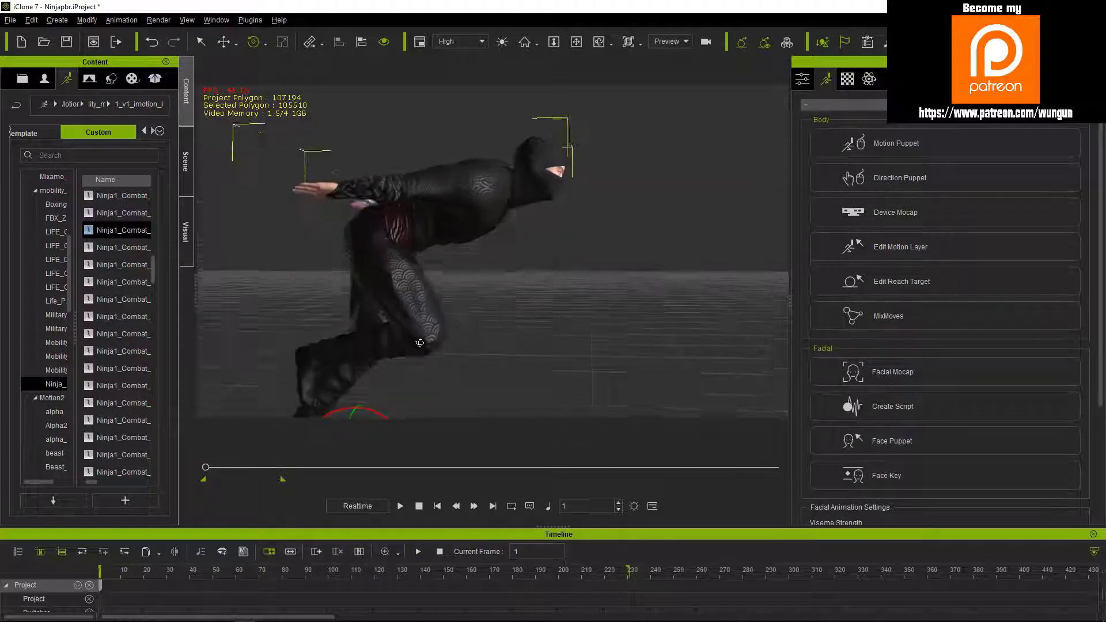
pyautogui.click(402, 505)
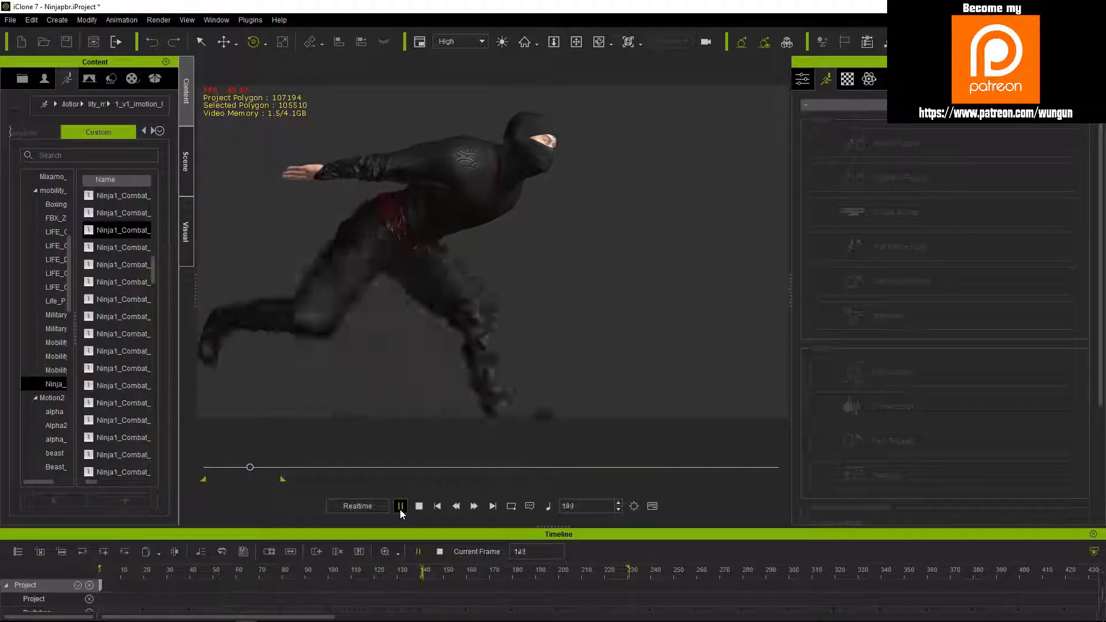
pyautogui.click(401, 505)
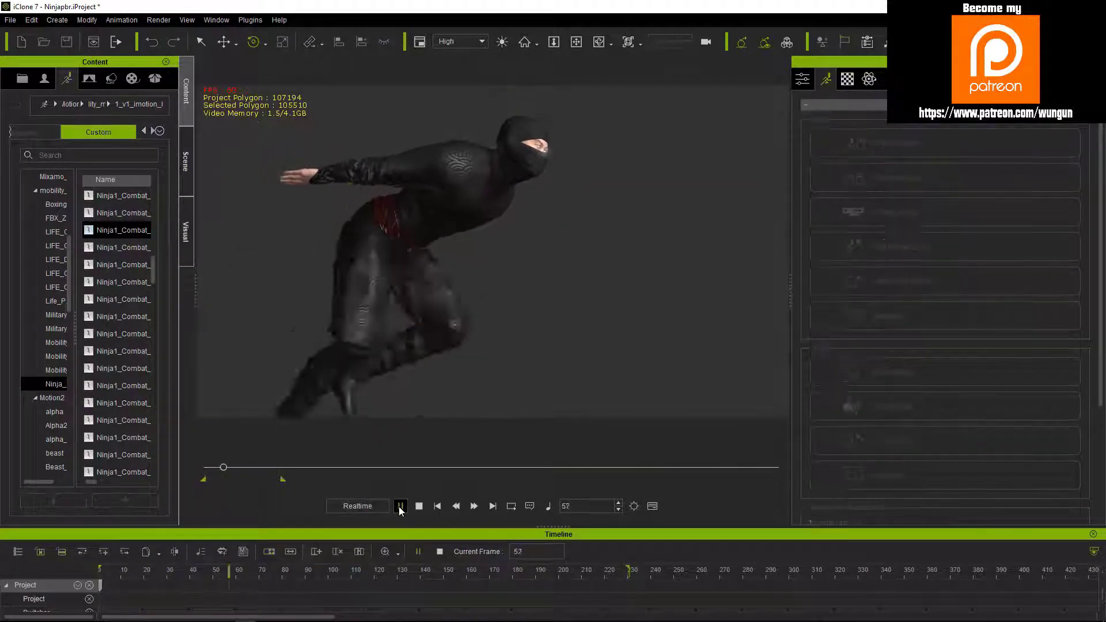
pyautogui.click(402, 506)
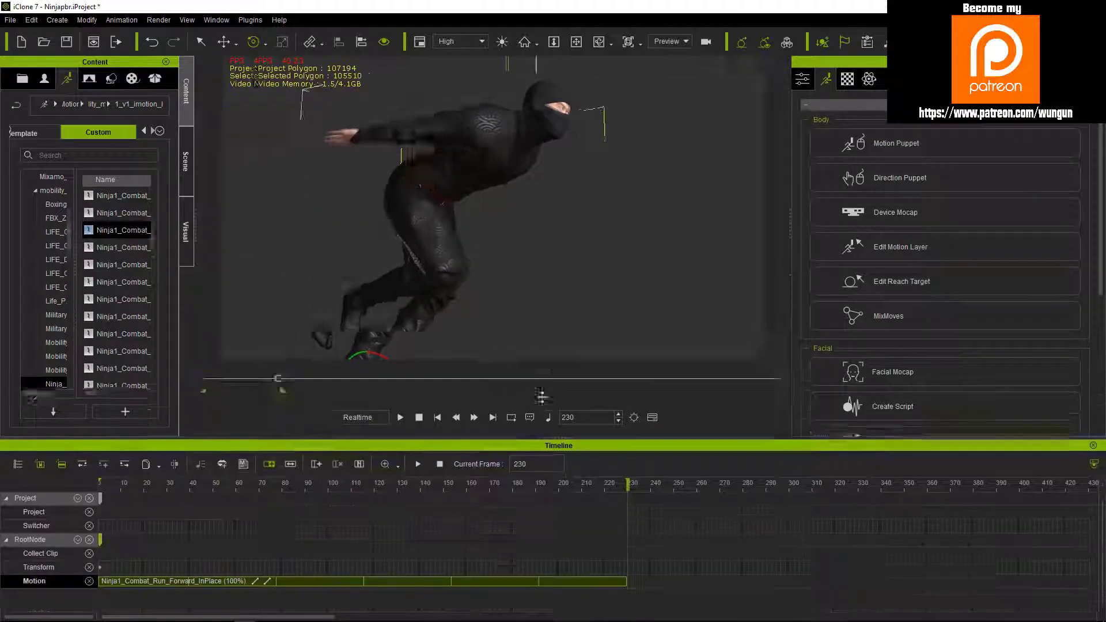
pyautogui.rightClick(153, 538)
# Step: Start previewing the run in Motion Modifier and loosen the neck
pyautogui.click(514, 359)
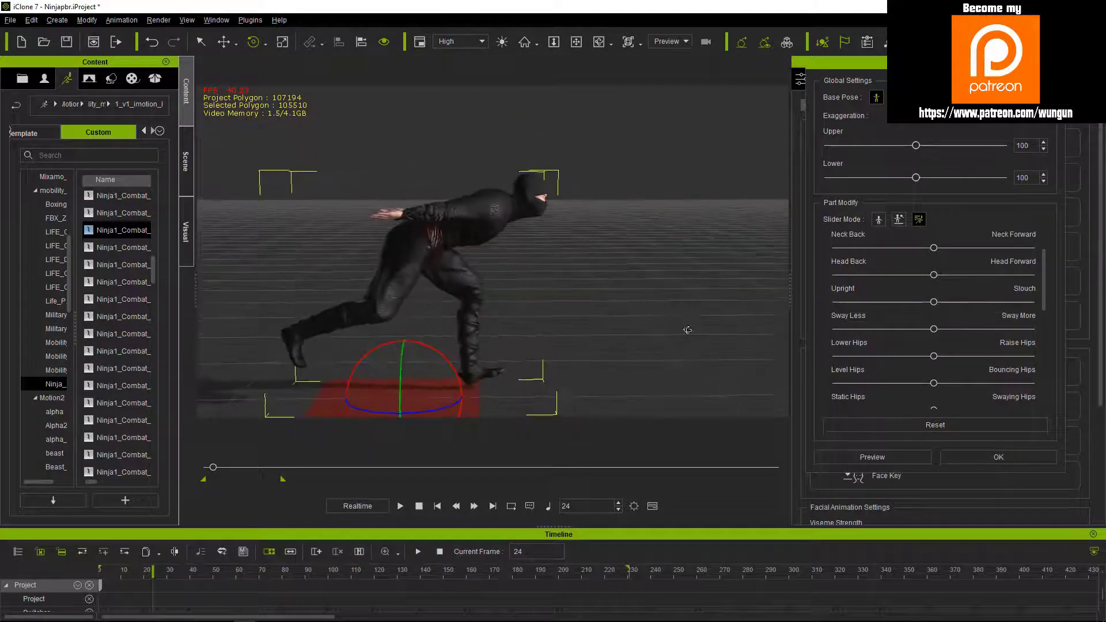
pyautogui.click(400, 506)
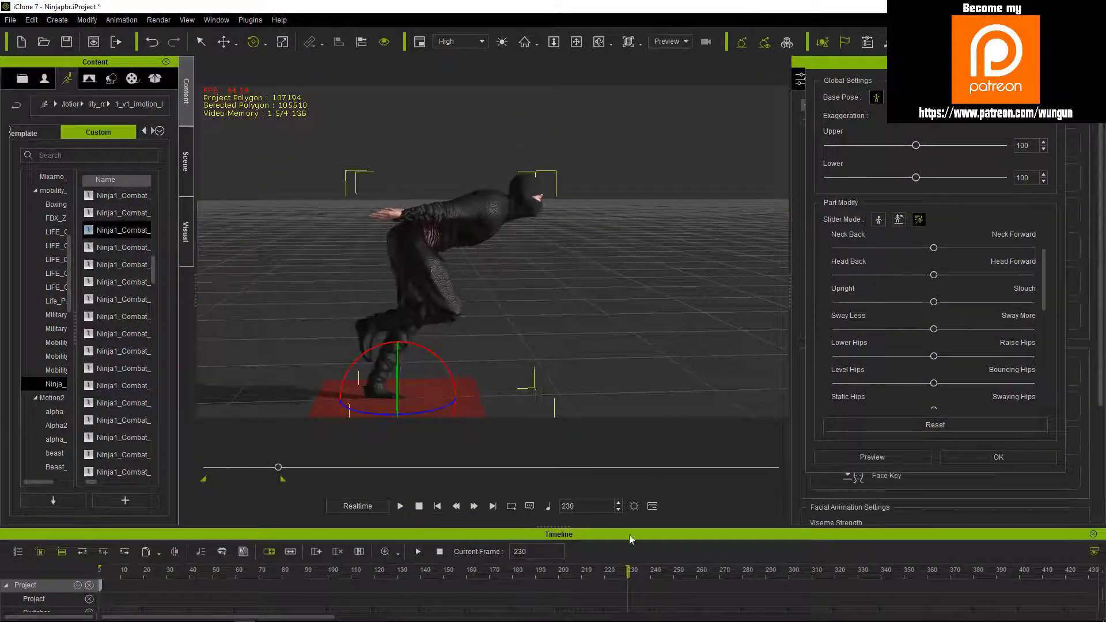
pyautogui.press('space')
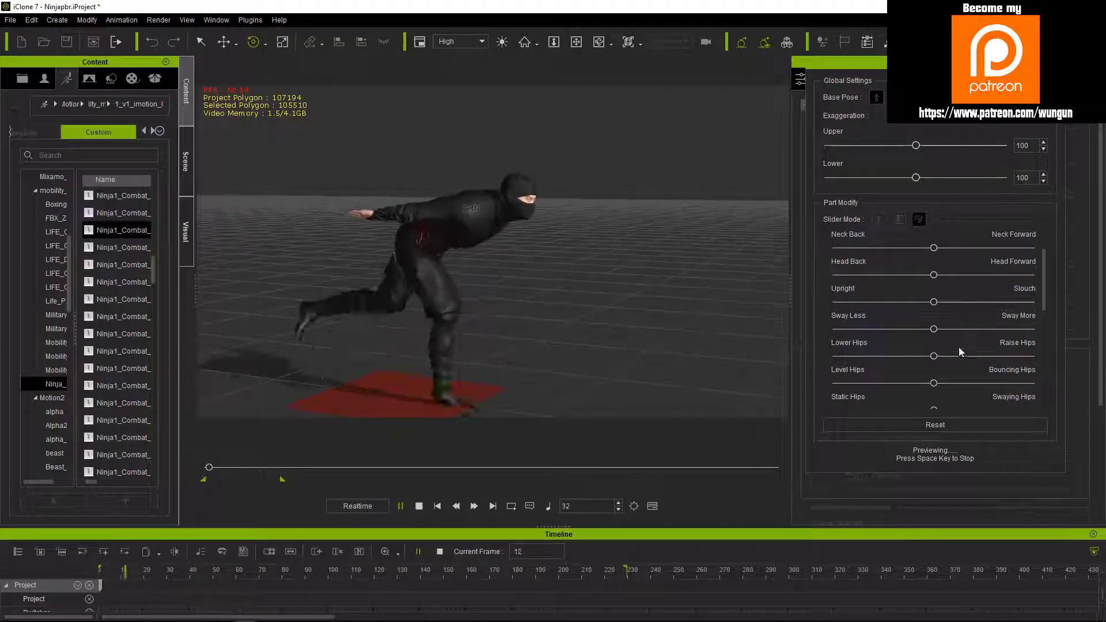
pyautogui.moveTo(1042, 303); pyautogui.dragTo(1042, 386)
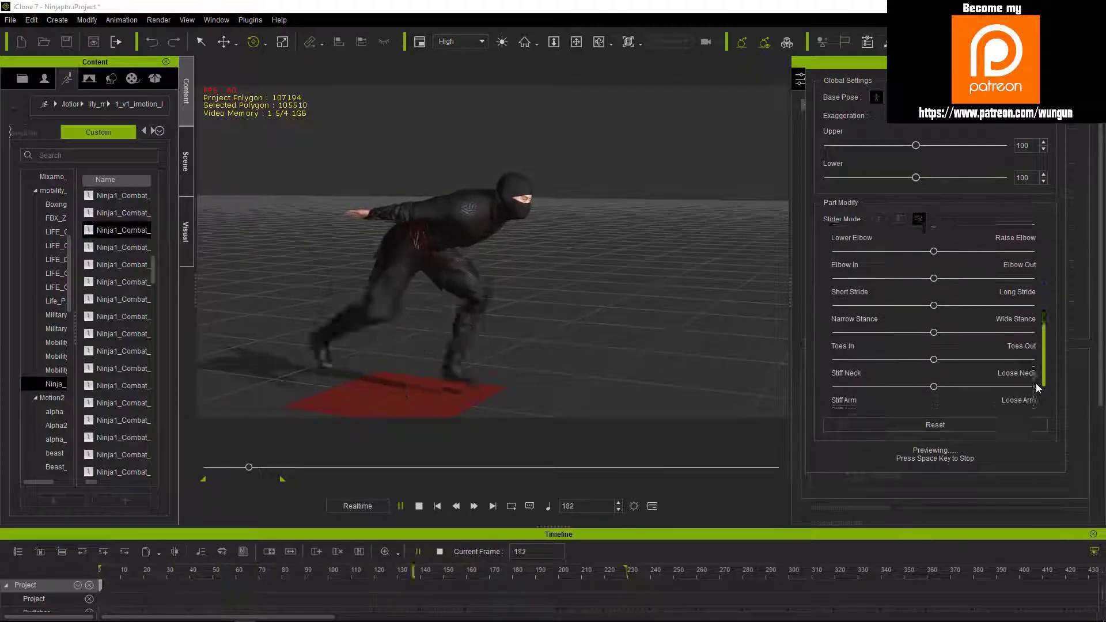
pyautogui.moveTo(934, 378); pyautogui.dragTo(989, 406)
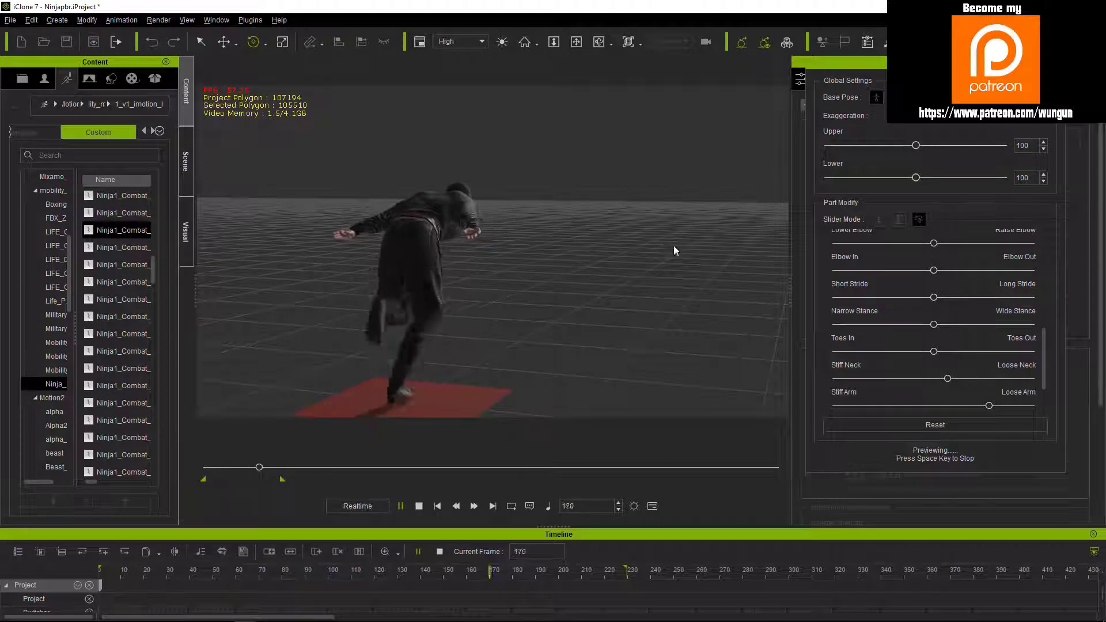
# Step: Make the neck stiffer and lengthen the ninja's running stride
pyautogui.moveTo(1043, 346); pyautogui.dragTo(1044, 360)
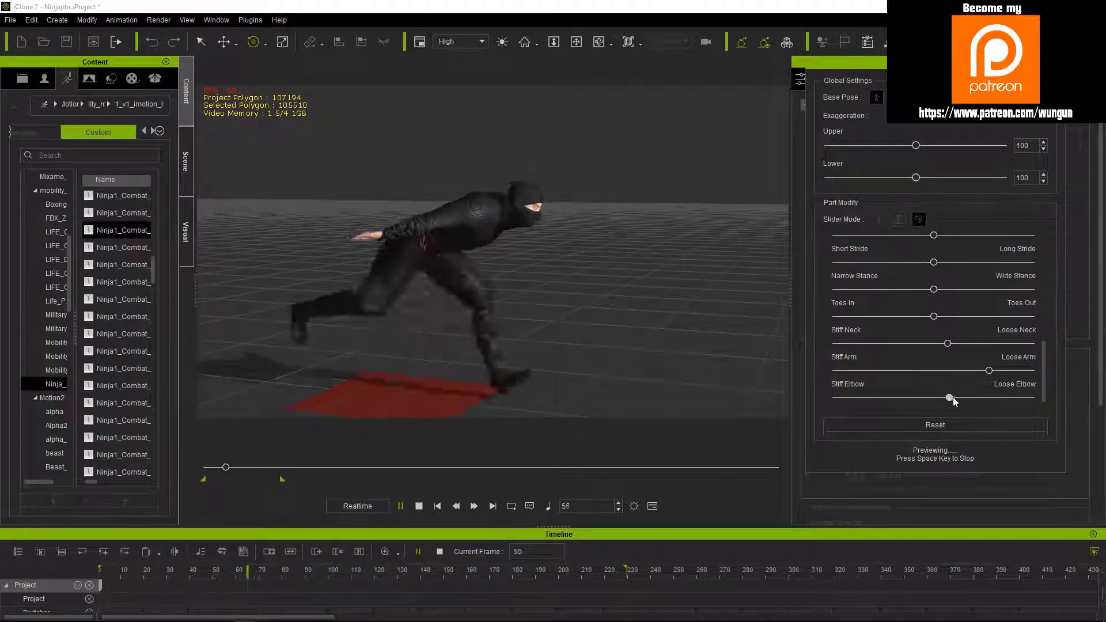
pyautogui.moveTo(953, 396)
pyautogui.mouseDown()
pyautogui.moveTo(887, 397)
pyautogui.moveTo(913, 397)
pyautogui.mouseUp()
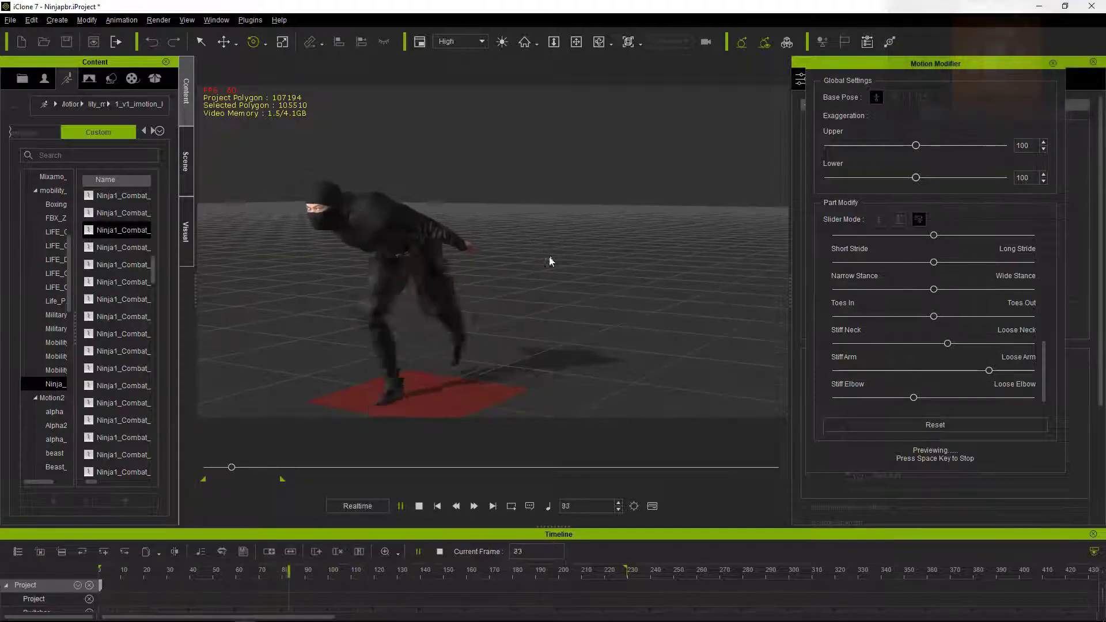
pyautogui.moveTo(956, 347); pyautogui.dragTo(924, 348)
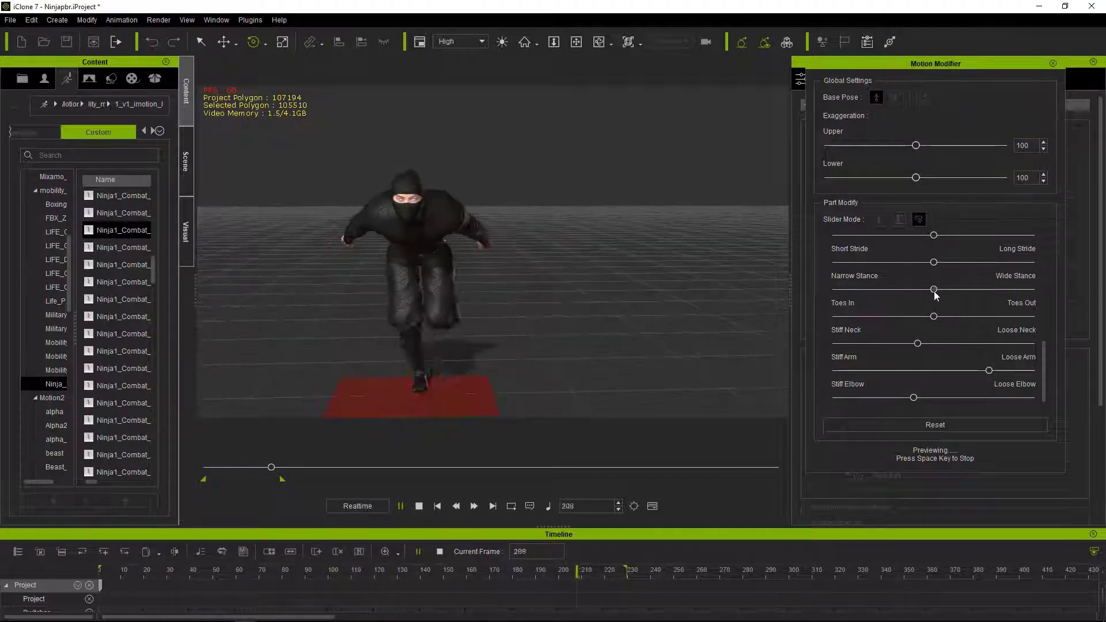
pyautogui.moveTo(933, 262)
pyautogui.mouseDown()
pyautogui.moveTo(983, 266)
pyautogui.moveTo(942, 266)
pyautogui.mouseUp()
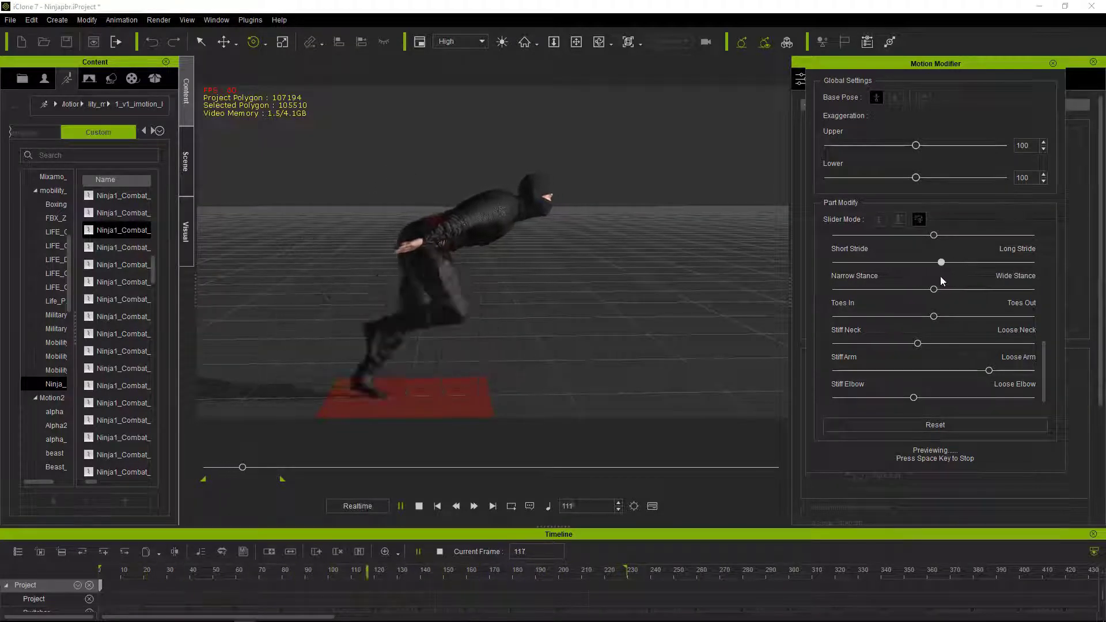
pyautogui.moveTo(1045, 370); pyautogui.dragTo(1053, 289)
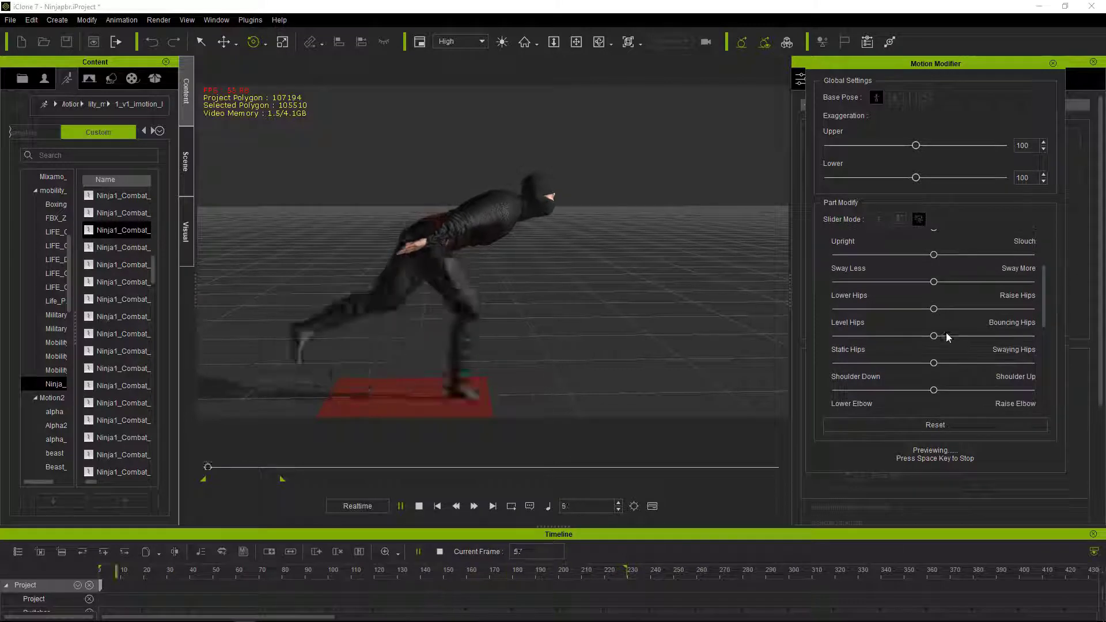
pyautogui.moveTo(945, 336); pyautogui.dragTo(991, 337)
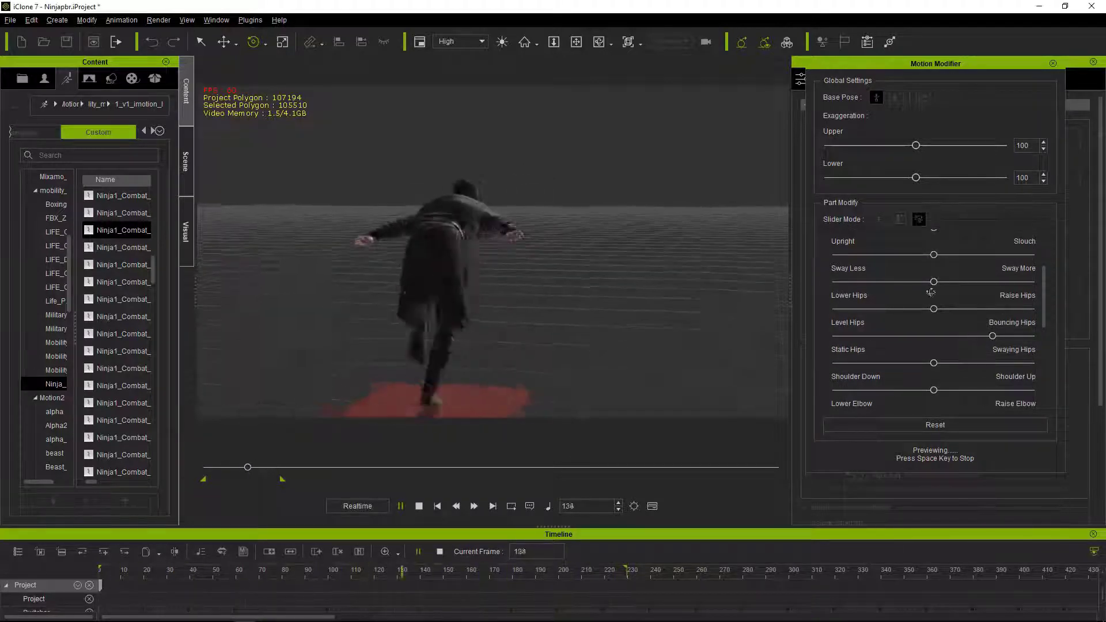
pyautogui.moveTo(288, 285); pyautogui.dragTo(603, 309, button='right')
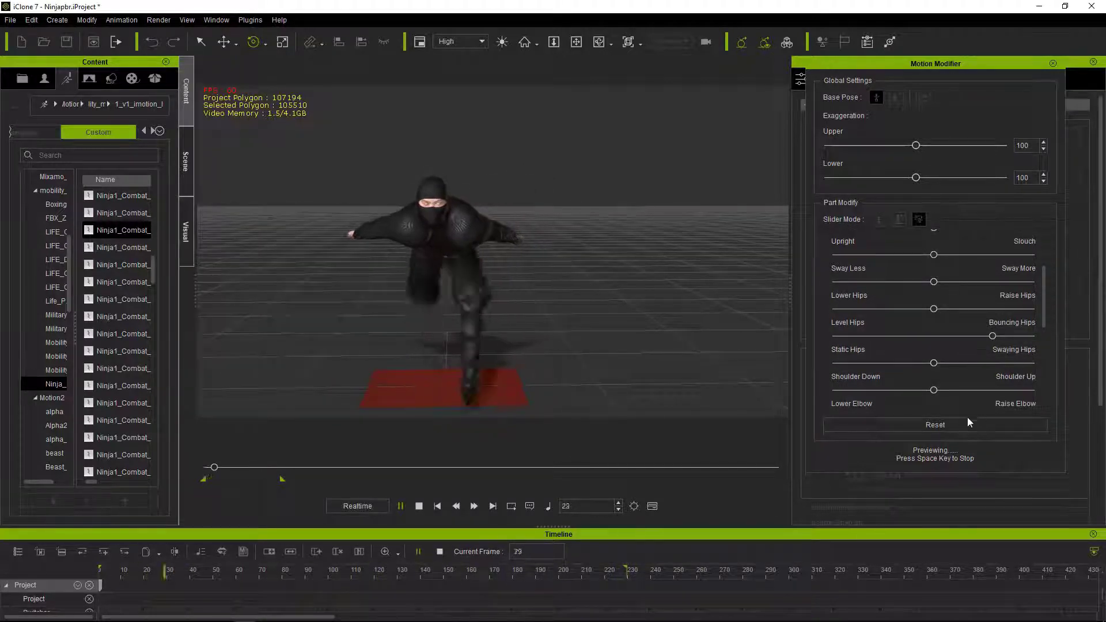
# Step: Reset the part adjustments, then increase sway and loosen the elbows
pyautogui.click(949, 426)
pyautogui.scroll(1, 1041, 278)
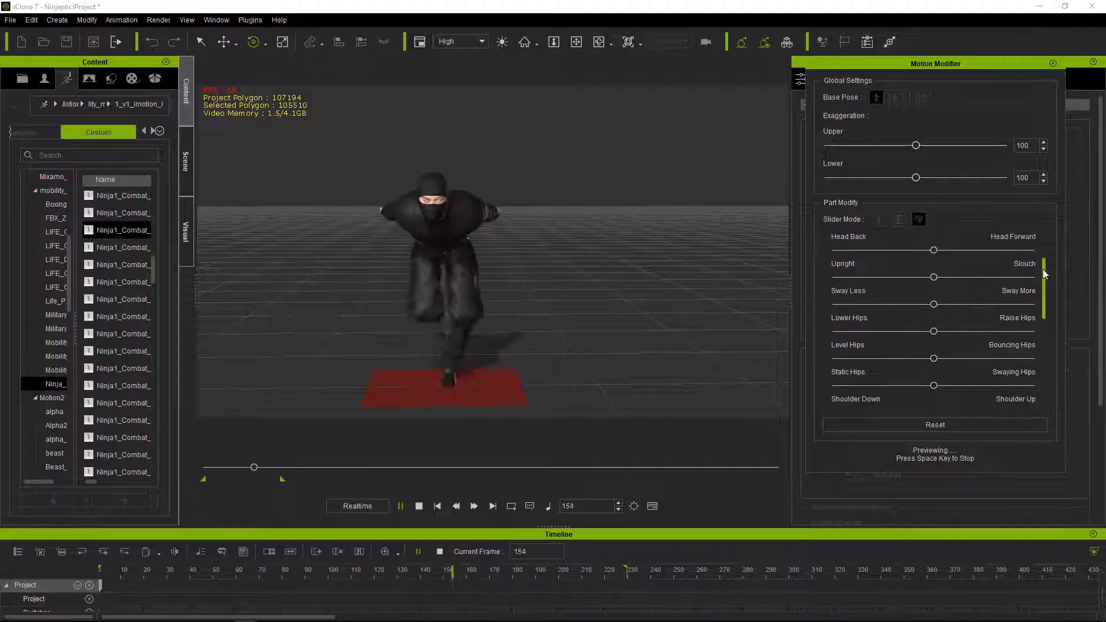
pyautogui.moveTo(935, 304); pyautogui.dragTo(950, 305)
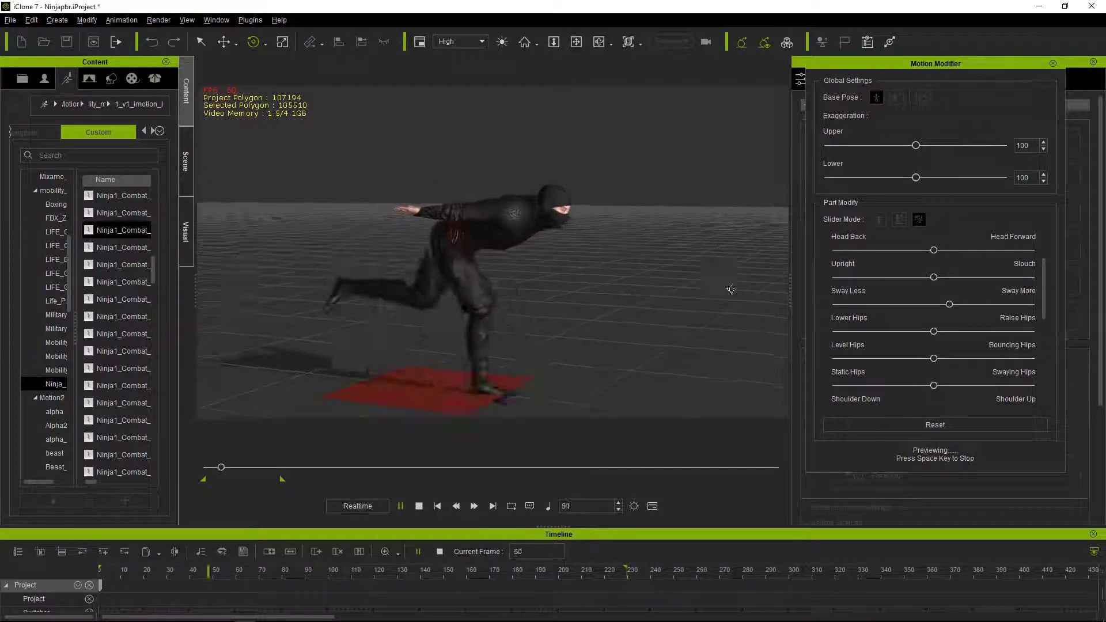
pyautogui.scroll(-1, 851, 322)
pyautogui.moveTo(934, 351); pyautogui.dragTo(927, 350)
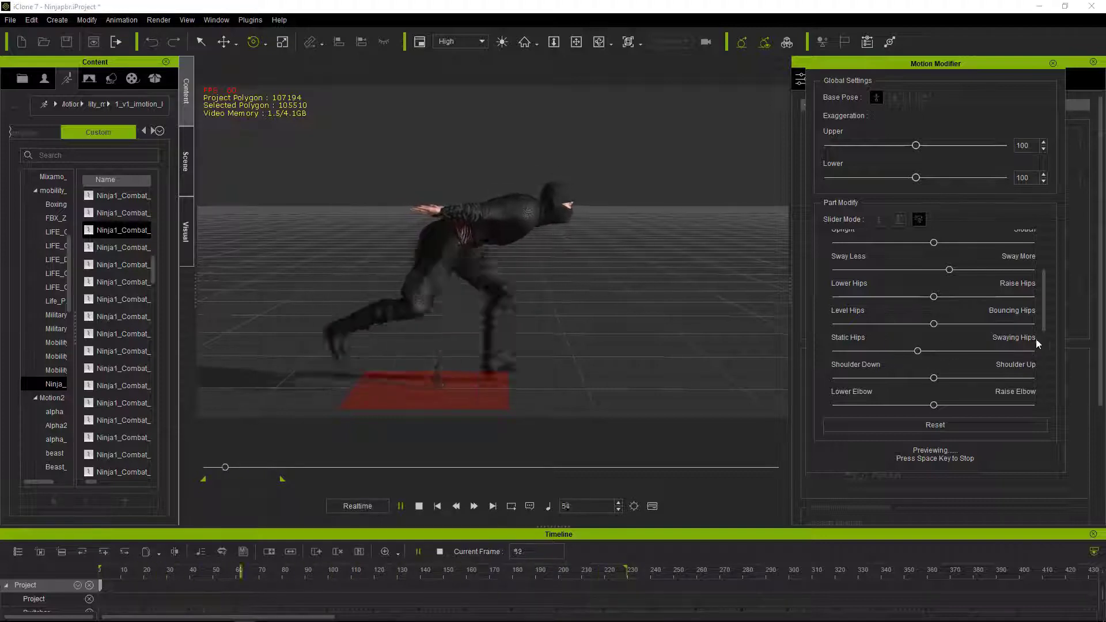
pyautogui.moveTo(1041, 340); pyautogui.dragTo(1046, 416)
pyautogui.moveTo(934, 371)
pyautogui.mouseDown()
pyautogui.moveTo(962, 371)
pyautogui.moveTo(946, 397)
pyautogui.moveTo(959, 398)
pyautogui.mouseUp()
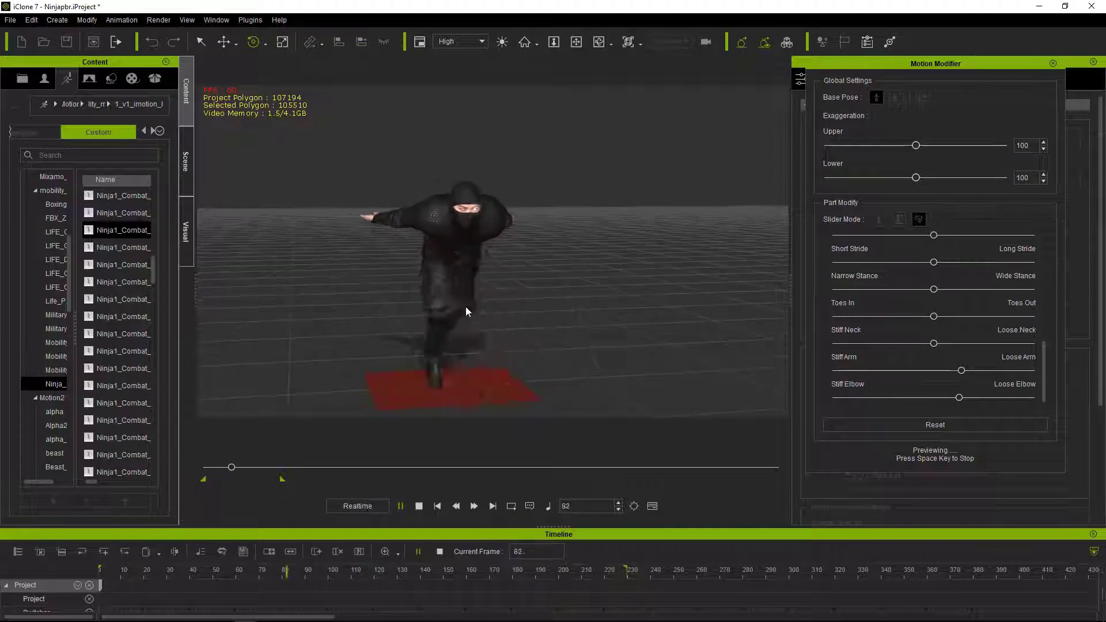
pyautogui.moveTo(959, 397)
pyautogui.mouseDown()
pyautogui.moveTo(979, 397)
pyautogui.moveTo(935, 370)
pyautogui.mouseUp()
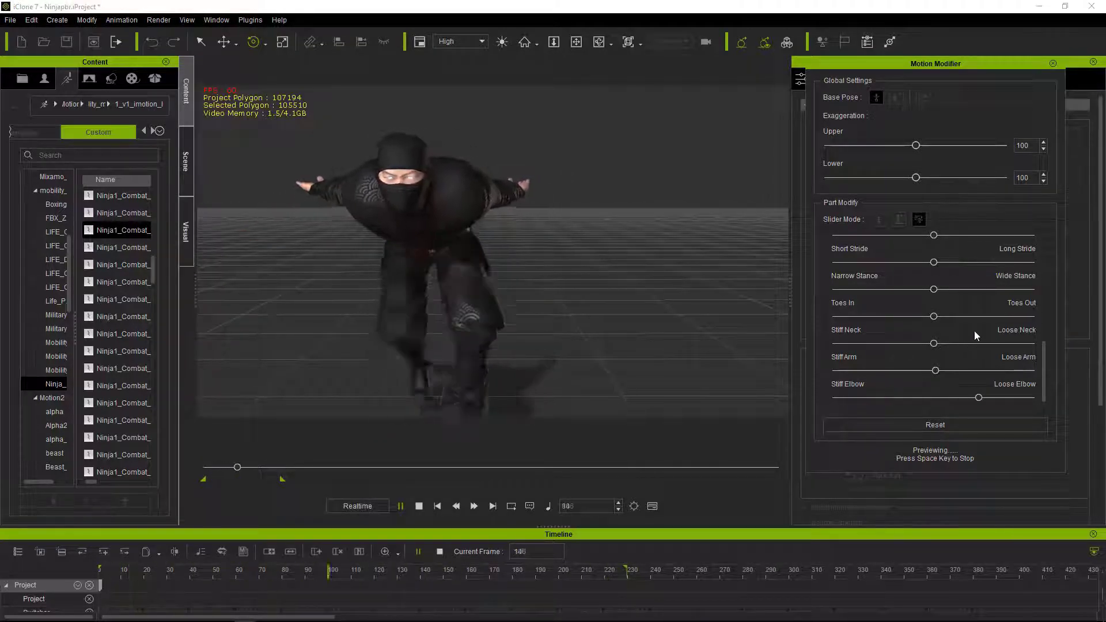
# Step: Turn the ninja's toes inward and lower the shoulders
pyautogui.scroll(-5, 651, 305)
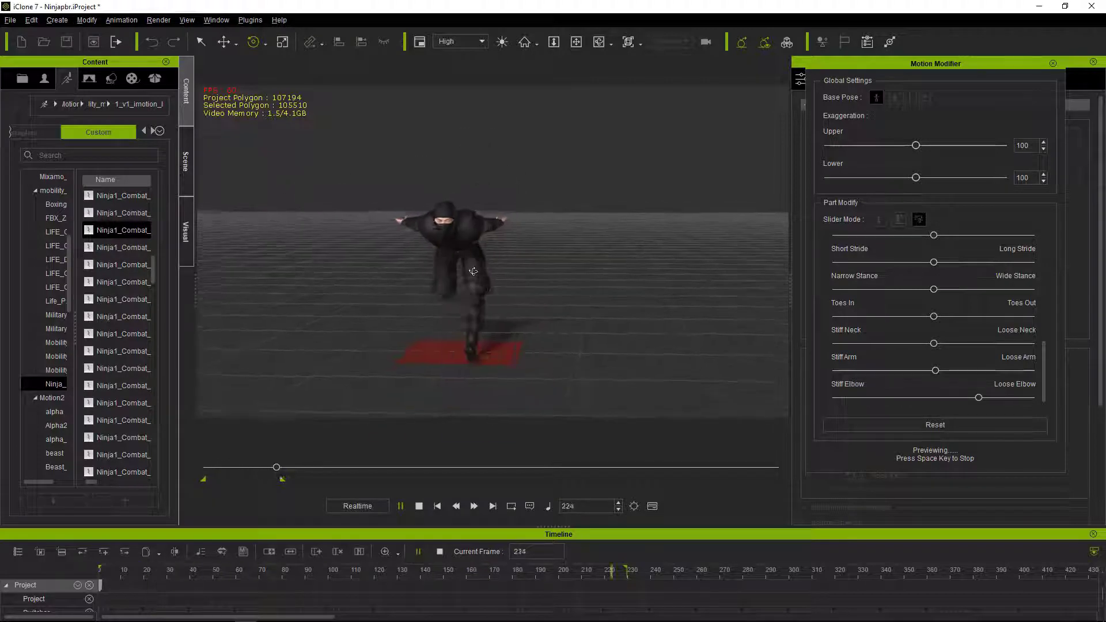
pyautogui.moveTo(934, 316)
pyautogui.mouseDown()
pyautogui.moveTo(868, 316)
pyautogui.moveTo(934, 316)
pyautogui.mouseUp()
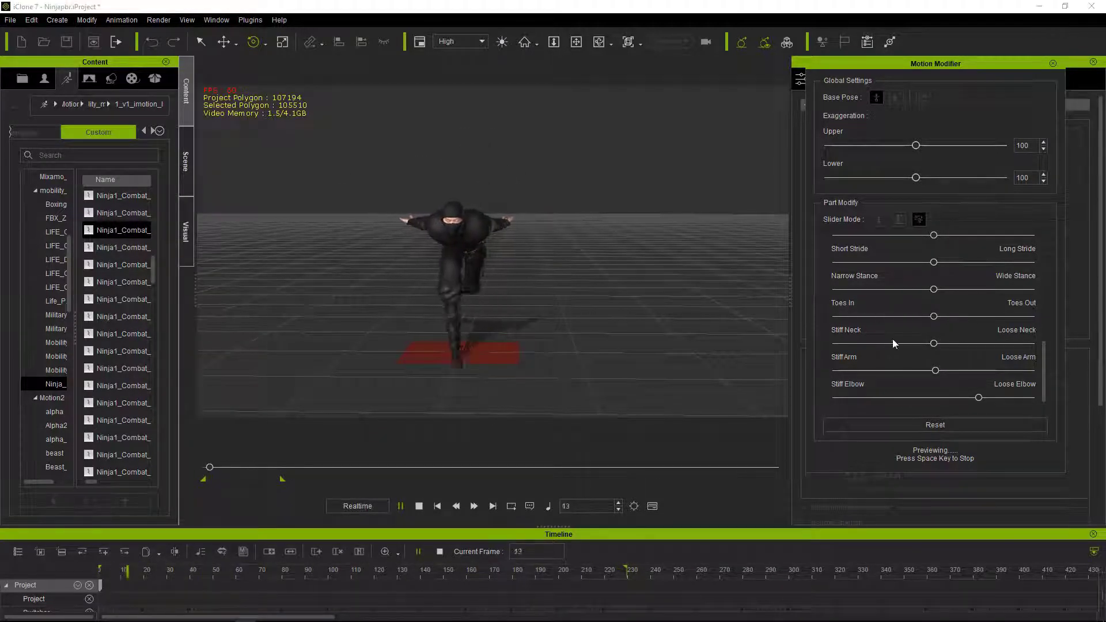
pyautogui.scroll(5, 430, 268)
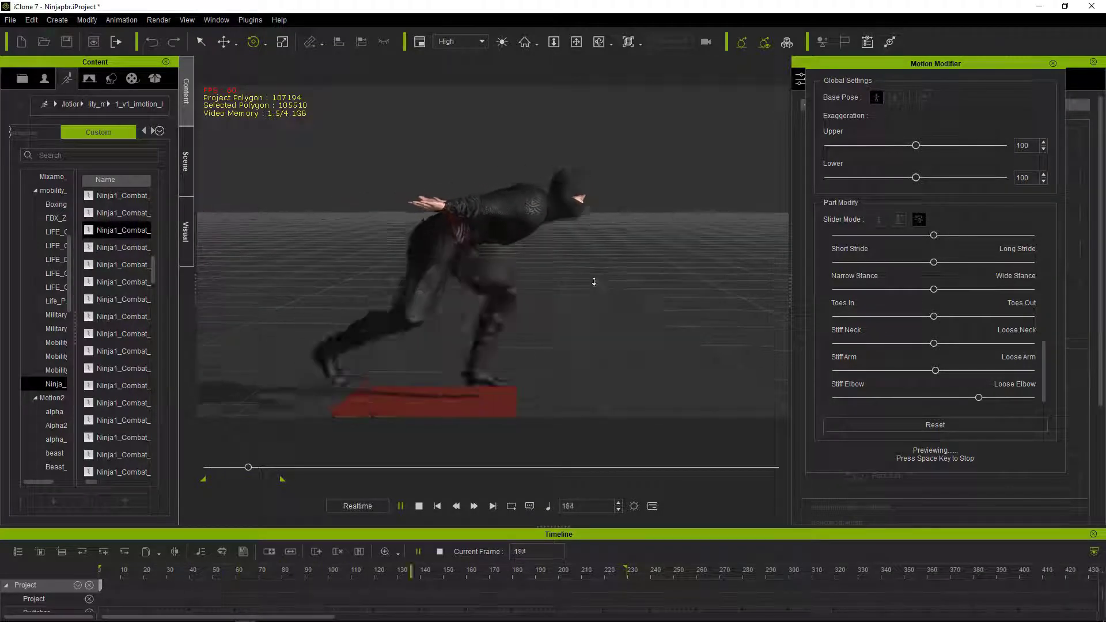
pyautogui.moveTo(1045, 334); pyautogui.dragTo(1042, 296)
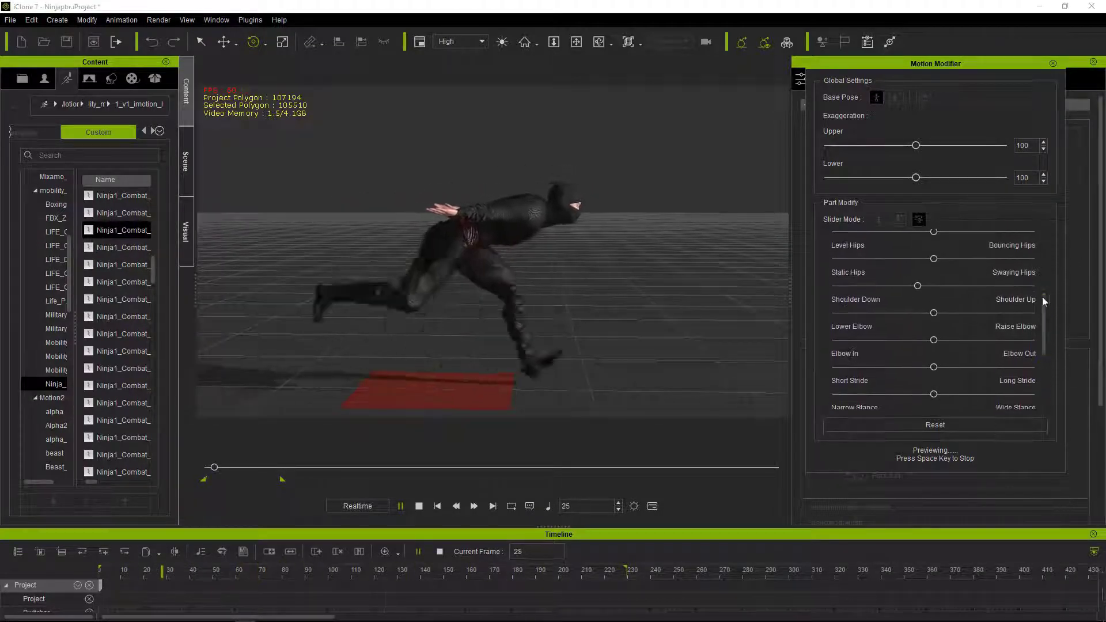
pyautogui.moveTo(934, 313)
pyautogui.mouseDown()
pyautogui.moveTo(892, 313)
pyautogui.moveTo(939, 313)
pyautogui.mouseUp()
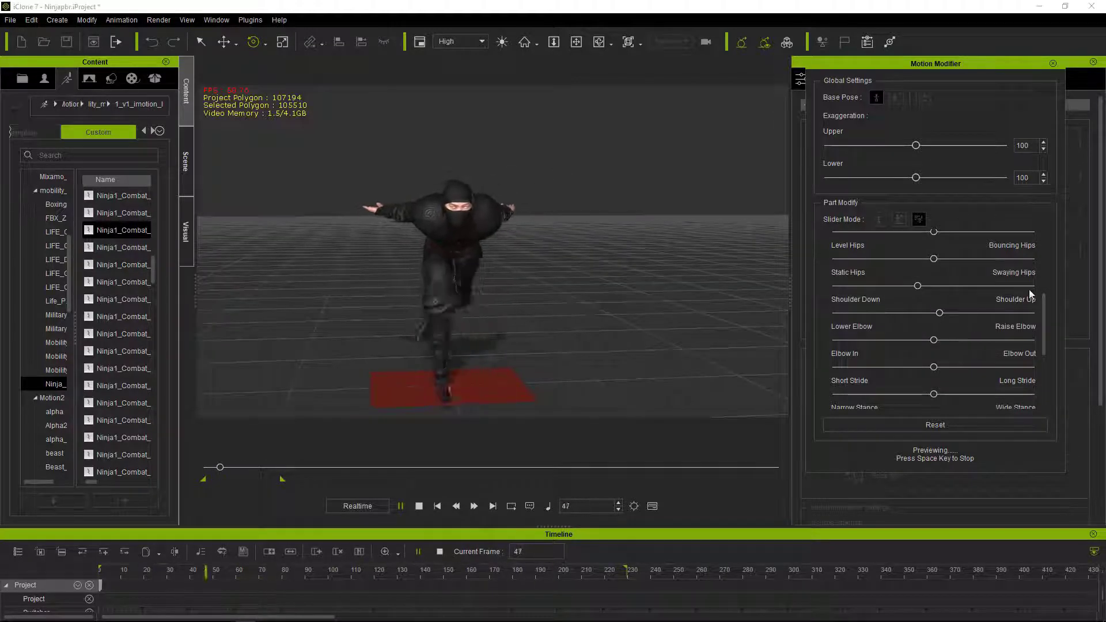
# Step: Set Upper exaggeration to 98 with Lower at 116, and tilt the head forward
pyautogui.moveTo(916, 145)
pyautogui.mouseDown()
pyautogui.moveTo(942, 146)
pyautogui.moveTo(913, 145)
pyautogui.moveTo(922, 179)
pyautogui.moveTo(944, 185)
pyautogui.moveTo(930, 183)
pyautogui.mouseUp()
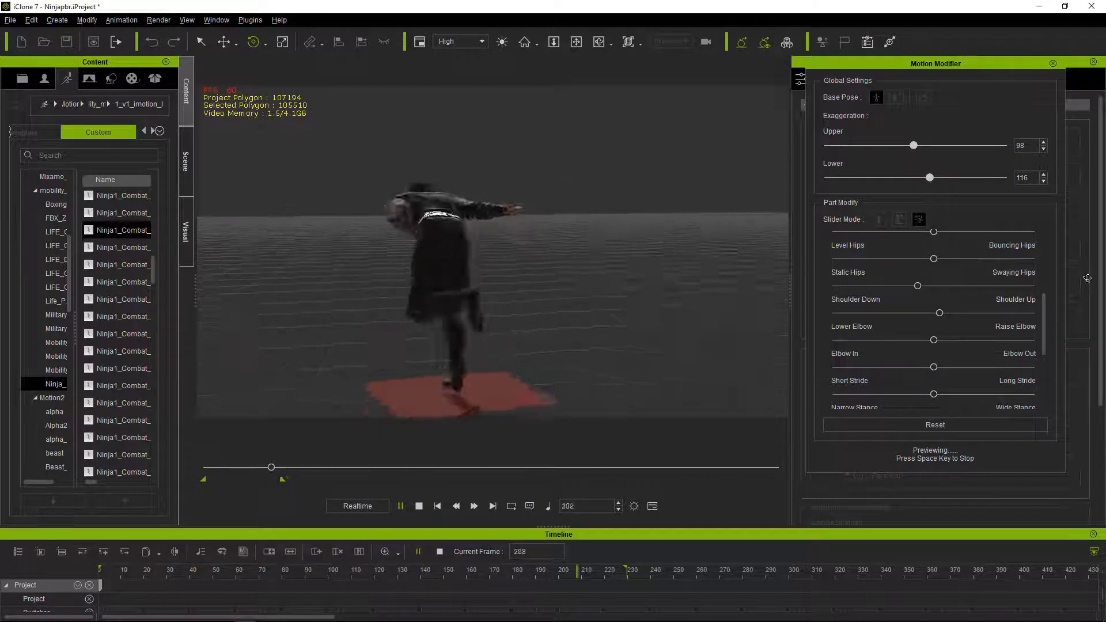
pyautogui.moveTo(1044, 329); pyautogui.dragTo(1055, 271)
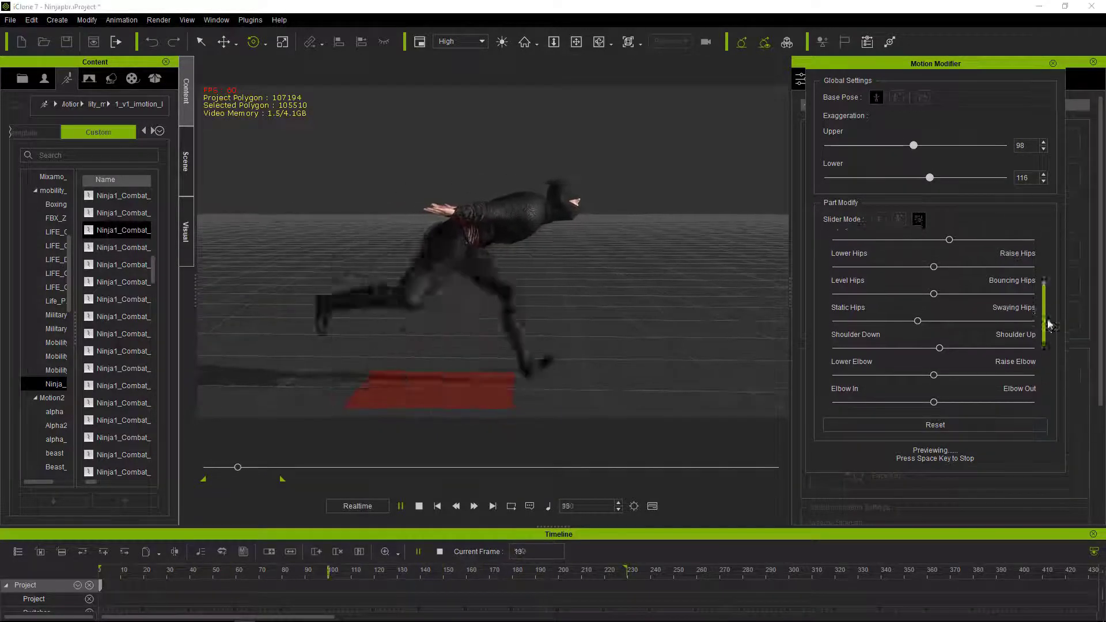
pyautogui.moveTo(934, 309); pyautogui.dragTo(956, 309)
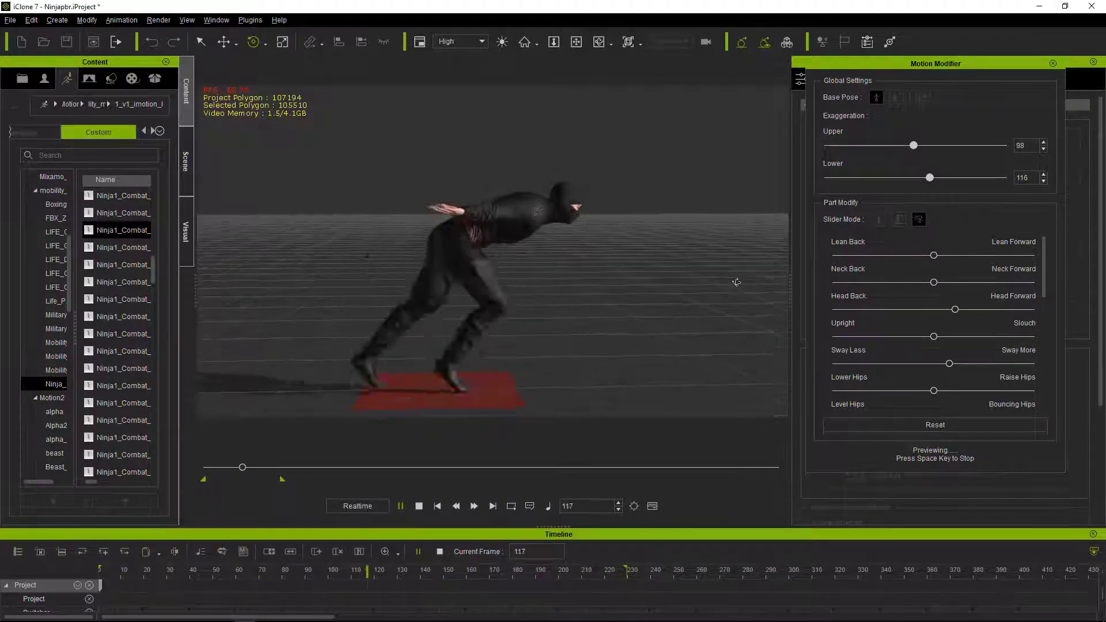
pyautogui.scroll(5, 677, 223)
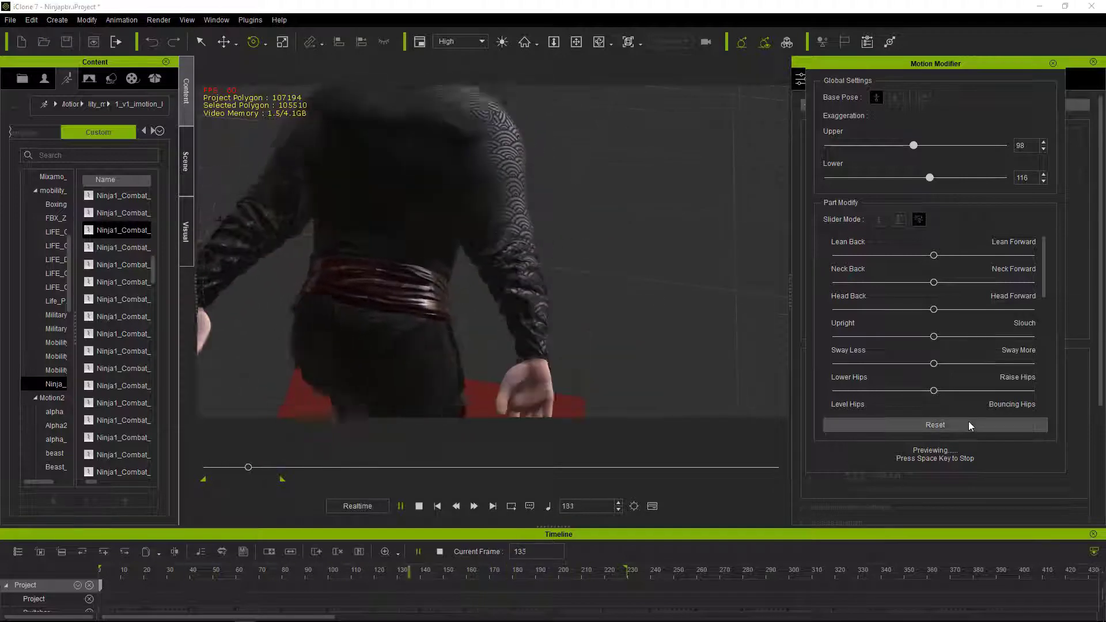
# Step: Reset the part adjustments, then loosen the arm swing and the neck slightly
pyautogui.click(968, 425)
pyautogui.moveTo(1044, 282); pyautogui.dragTo(1044, 419)
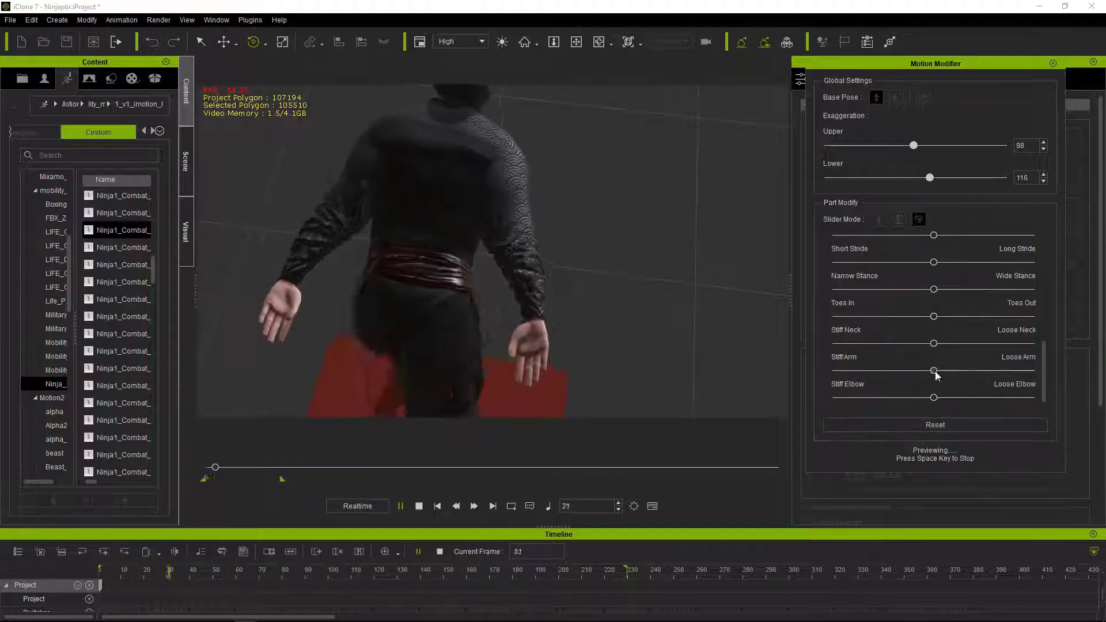
pyautogui.moveTo(934, 371); pyautogui.dragTo(985, 373)
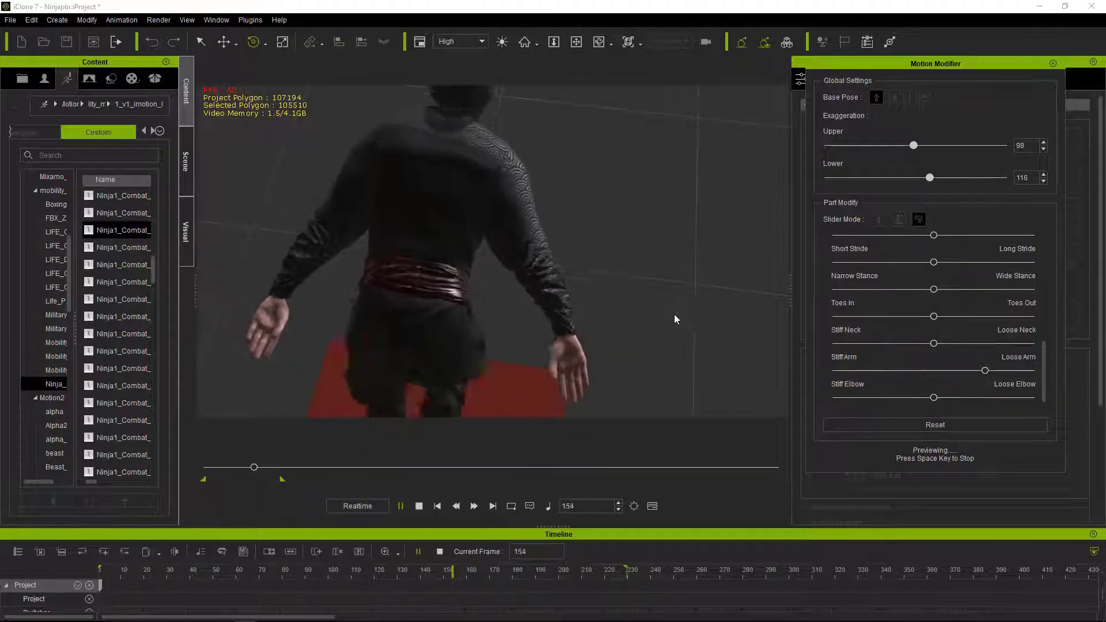
pyautogui.moveTo(674, 313)
pyautogui.mouseDown(button='right')
pyautogui.moveTo(518, 196)
pyautogui.moveTo(696, 293)
pyautogui.moveTo(398, 337)
pyautogui.moveTo(623, 331)
pyautogui.mouseUp(button='right')
pyautogui.moveTo(934, 343); pyautogui.dragTo(943, 343)
# Step: Raise Upper exaggeration to 122 and stop the run preview
pyautogui.moveTo(720, 345)
pyautogui.mouseDown(button='right')
pyautogui.moveTo(643, 389)
pyautogui.moveTo(777, 346)
pyautogui.mouseUp(button='right')
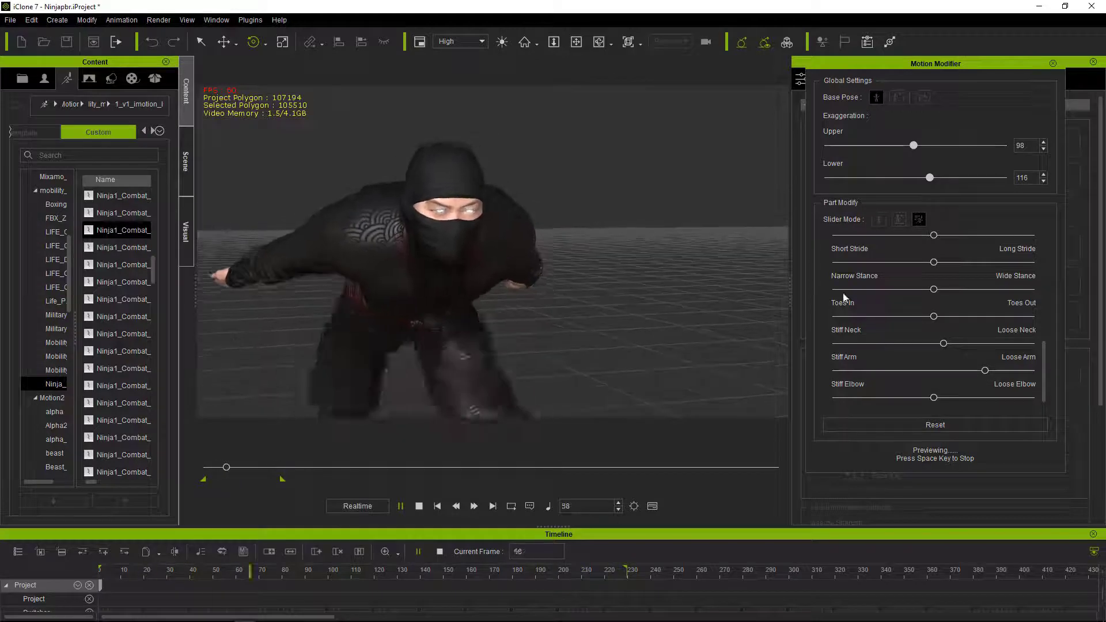
pyautogui.moveTo(1052, 347); pyautogui.dragTo(1051, 249)
pyautogui.moveTo(914, 146); pyautogui.dragTo(935, 147)
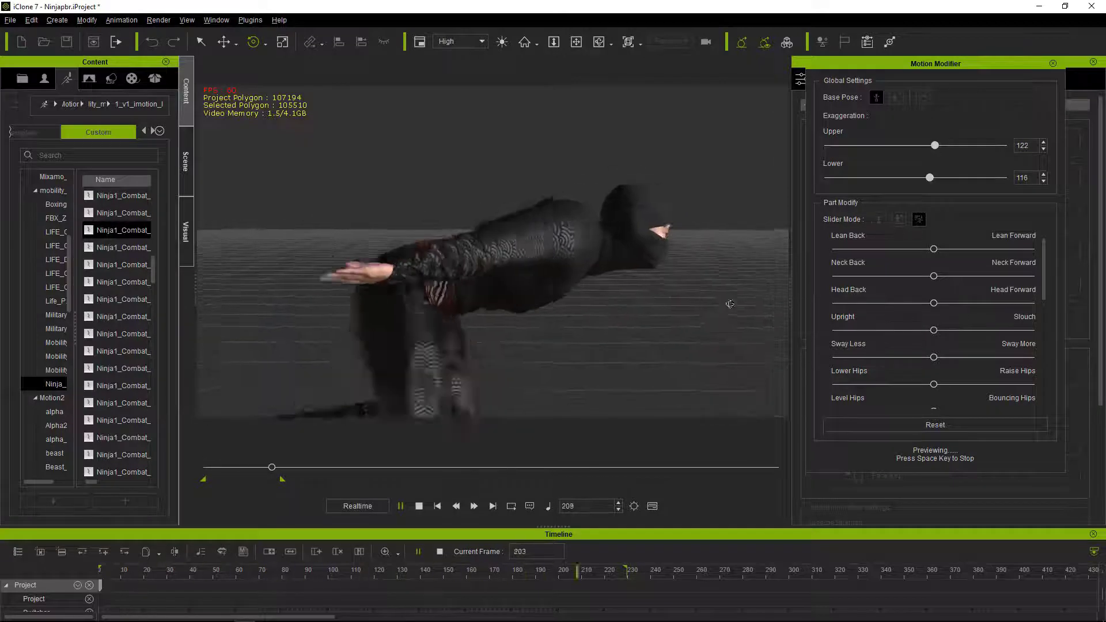
pyautogui.moveTo(638, 299)
pyautogui.mouseDown(button='right')
pyautogui.moveTo(409, 291)
pyautogui.moveTo(759, 300)
pyautogui.moveTo(593, 268)
pyautogui.moveTo(578, 333)
pyautogui.moveTo(316, 350)
pyautogui.mouseUp(button='right')
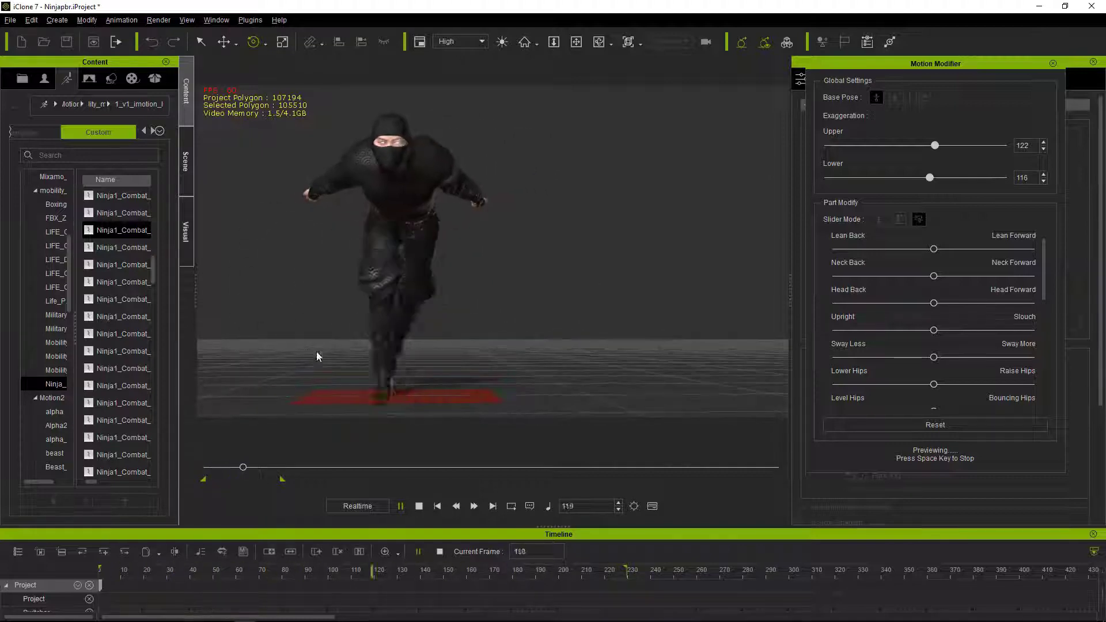
pyautogui.press('space')
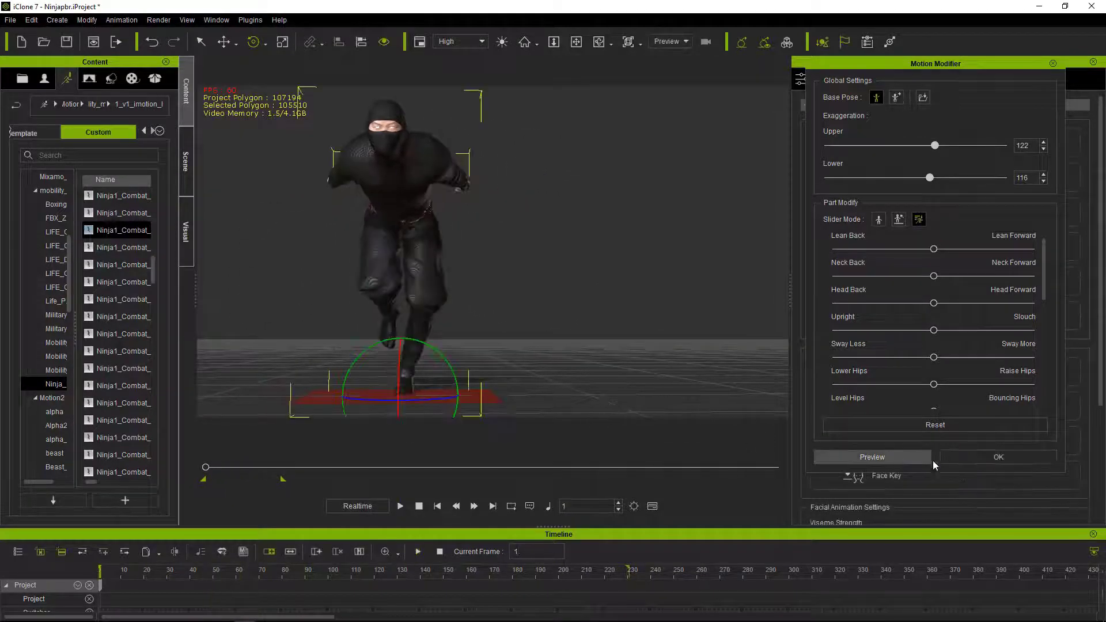
# Step: Apply the motion modifications to the run and show the avatar's Modify attributes
pyautogui.click(998, 457)
pyautogui.moveTo(205, 468); pyautogui.dragTo(236, 476)
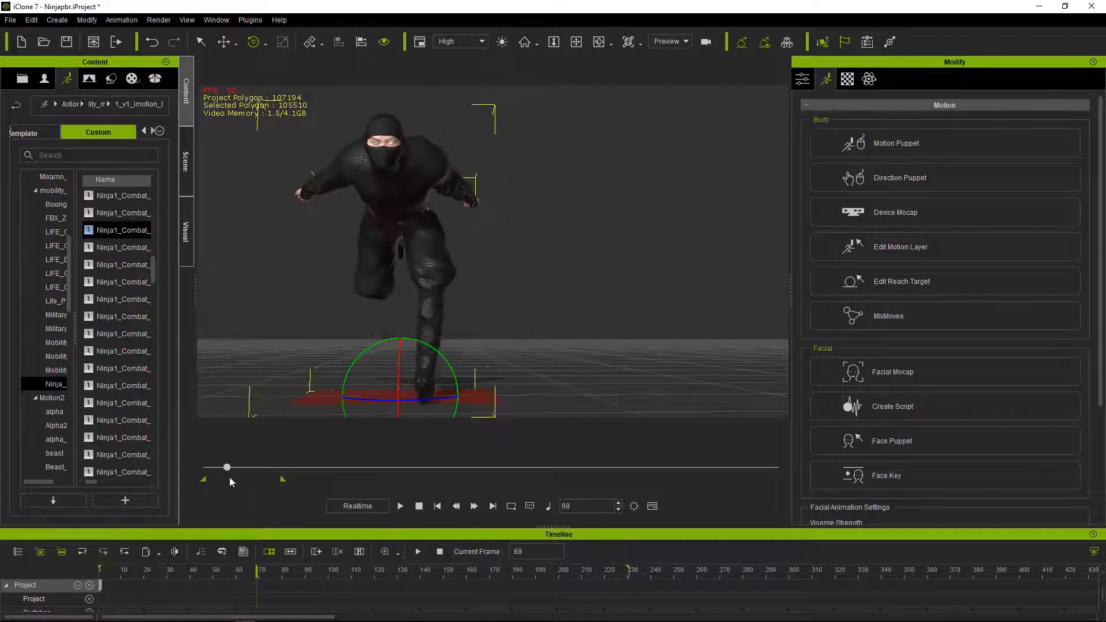
pyautogui.moveTo(233, 476)
pyautogui.mouseDown()
pyautogui.moveTo(206, 476)
pyautogui.moveTo(220, 471)
pyautogui.mouseUp()
pyautogui.click(802, 79)
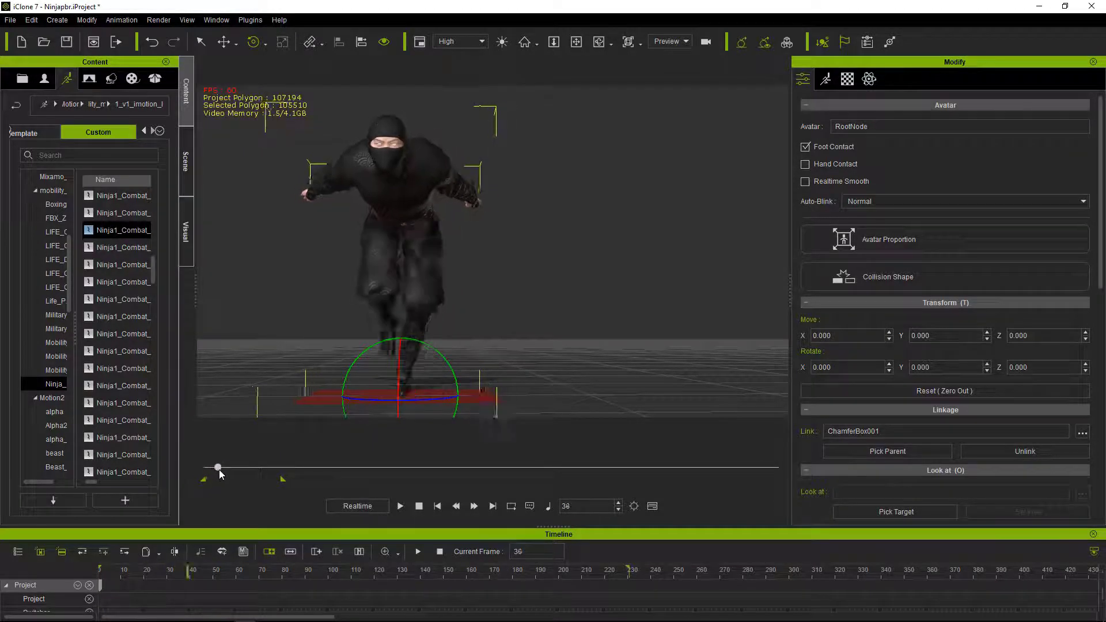
# Step: Rewind to frame 1 and play the modified run through to frame 230
pyautogui.moveTo(220, 469); pyautogui.dragTo(182, 464)
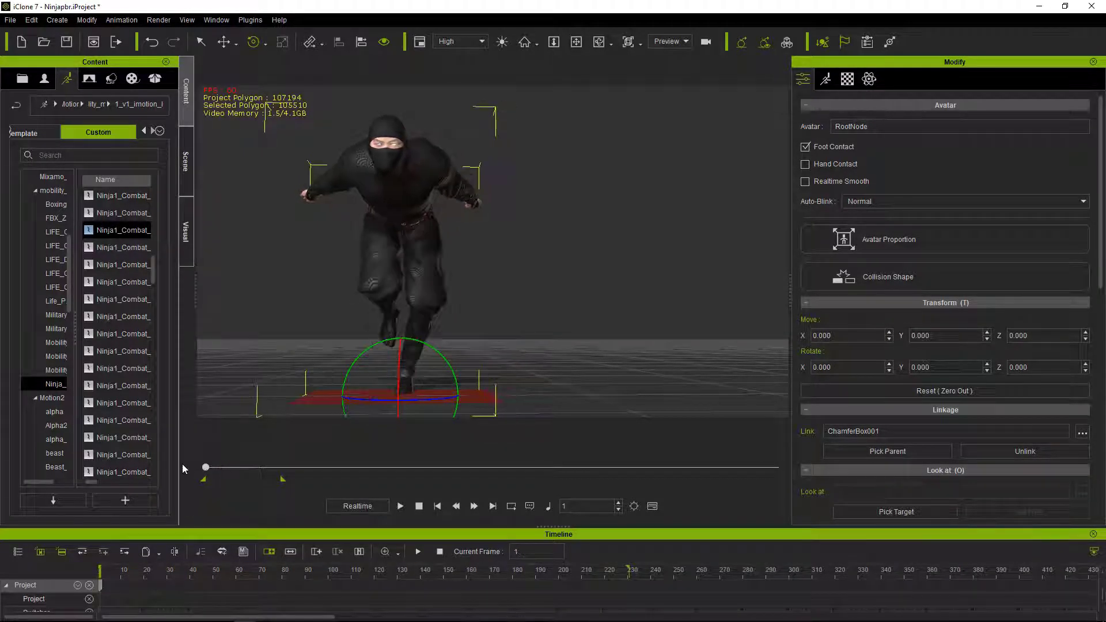
pyautogui.moveTo(312, 327)
pyautogui.mouseDown(button='right')
pyautogui.moveTo(445, 310)
pyautogui.moveTo(462, 366)
pyautogui.moveTo(486, 290)
pyautogui.moveTo(506, 276)
pyautogui.moveTo(413, 306)
pyautogui.moveTo(456, 350)
pyautogui.mouseUp(button='right')
pyautogui.click(400, 505)
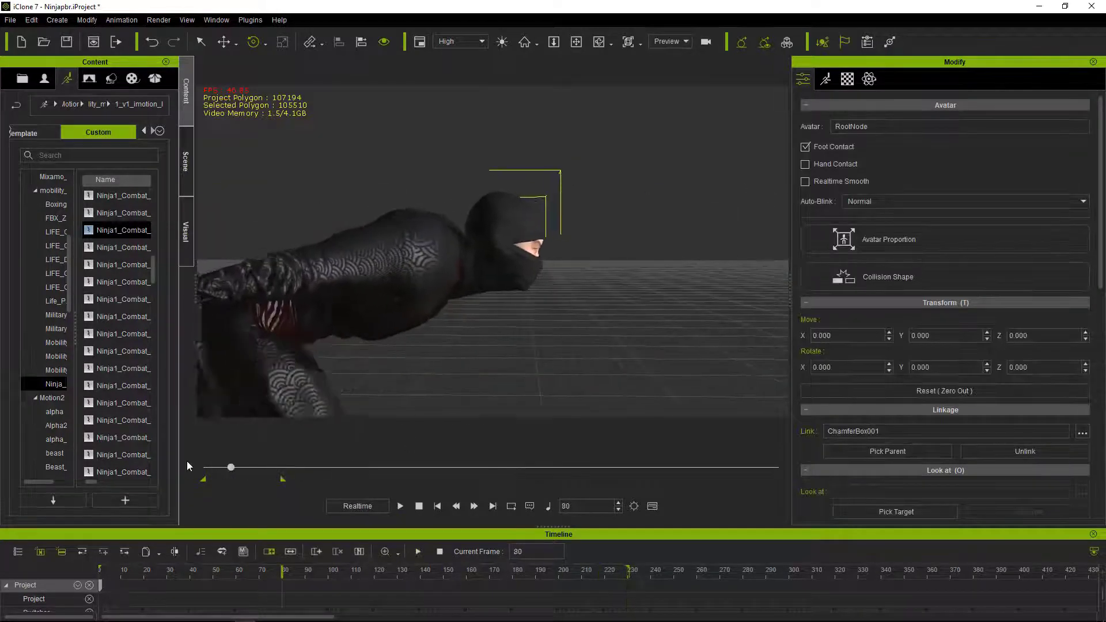
pyautogui.click(419, 506)
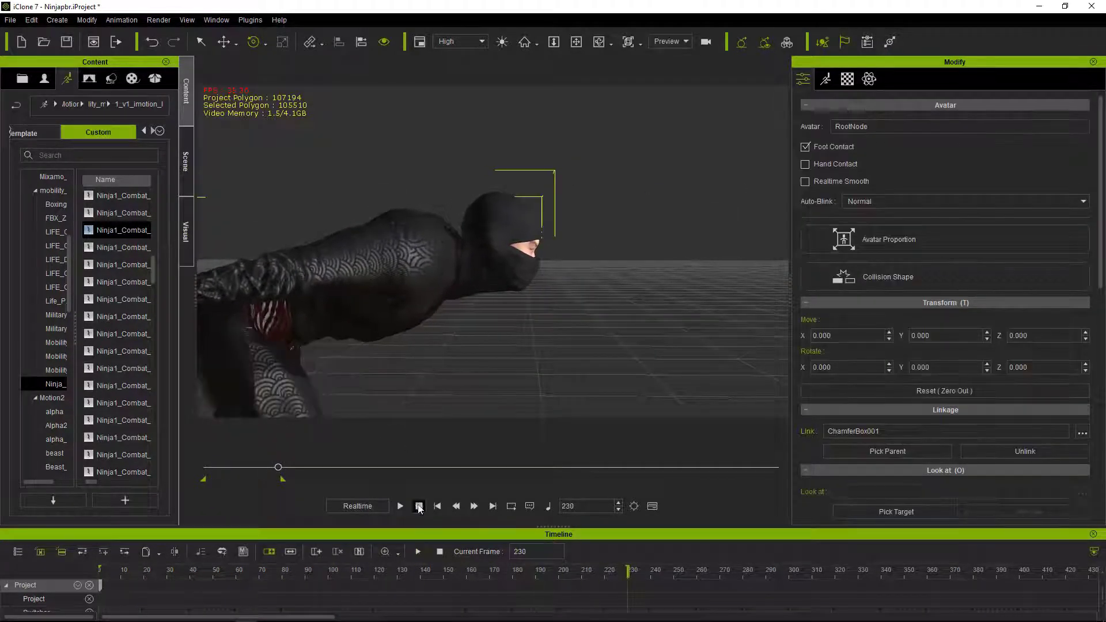
# Step: Squeeze the Puppet Clip to 57%, ending near frame 130, and play the faster run
pyautogui.moveTo(546, 476); pyautogui.dragTo(546, 306)
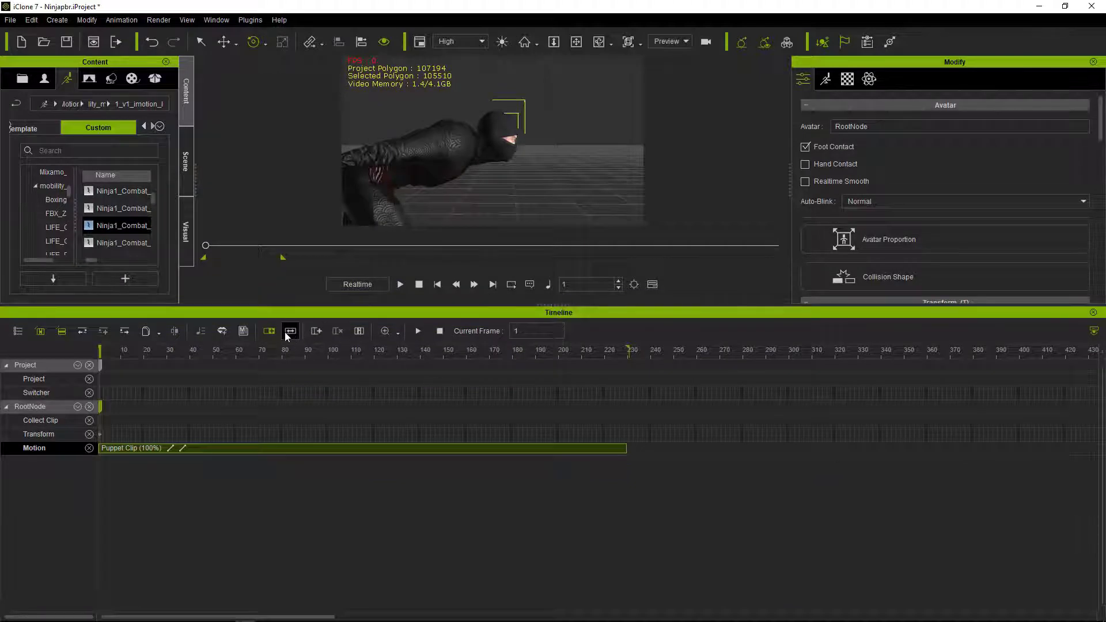
pyautogui.moveTo(626, 448); pyautogui.dragTo(409, 447)
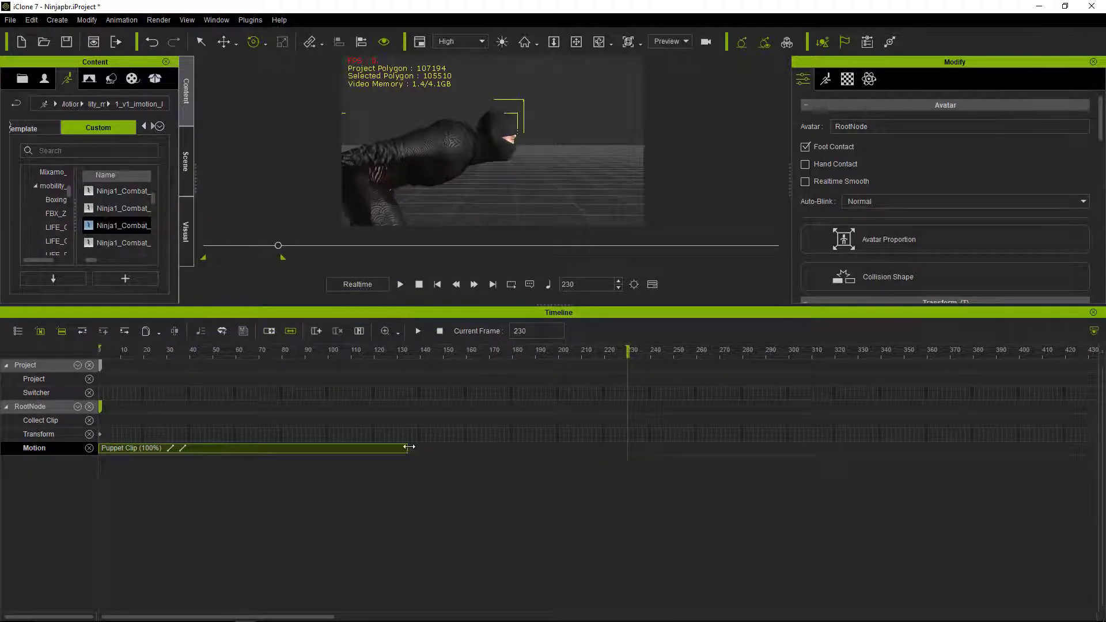
pyautogui.click(401, 283)
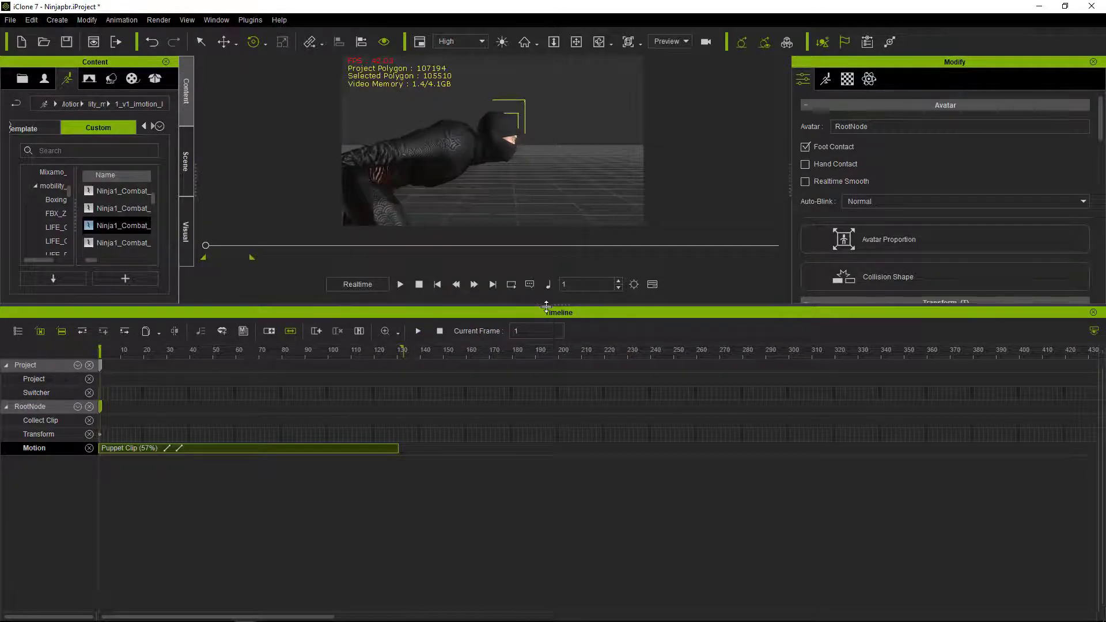
pyautogui.moveTo(547, 306); pyautogui.dragTo(547, 499)
pyautogui.click(400, 476)
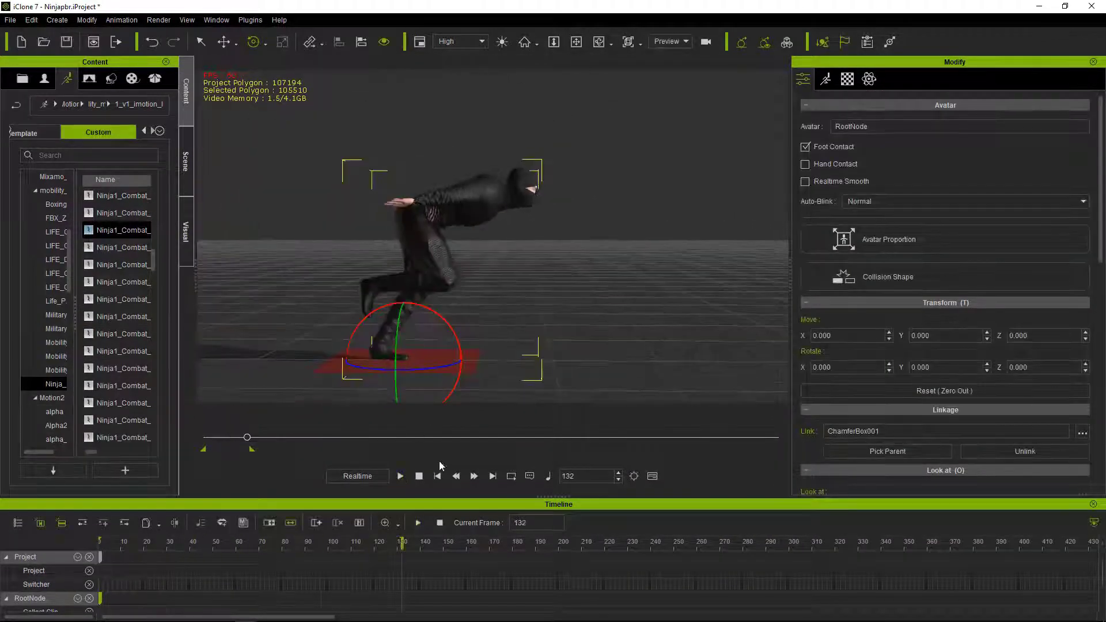
pyautogui.click(401, 476)
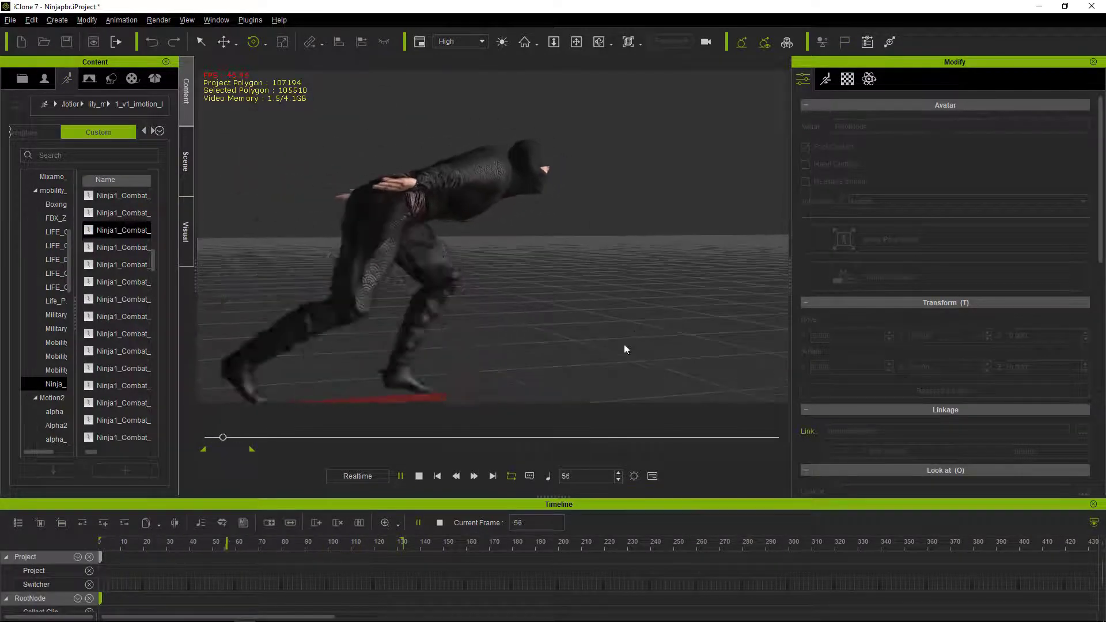
pyautogui.click(418, 476)
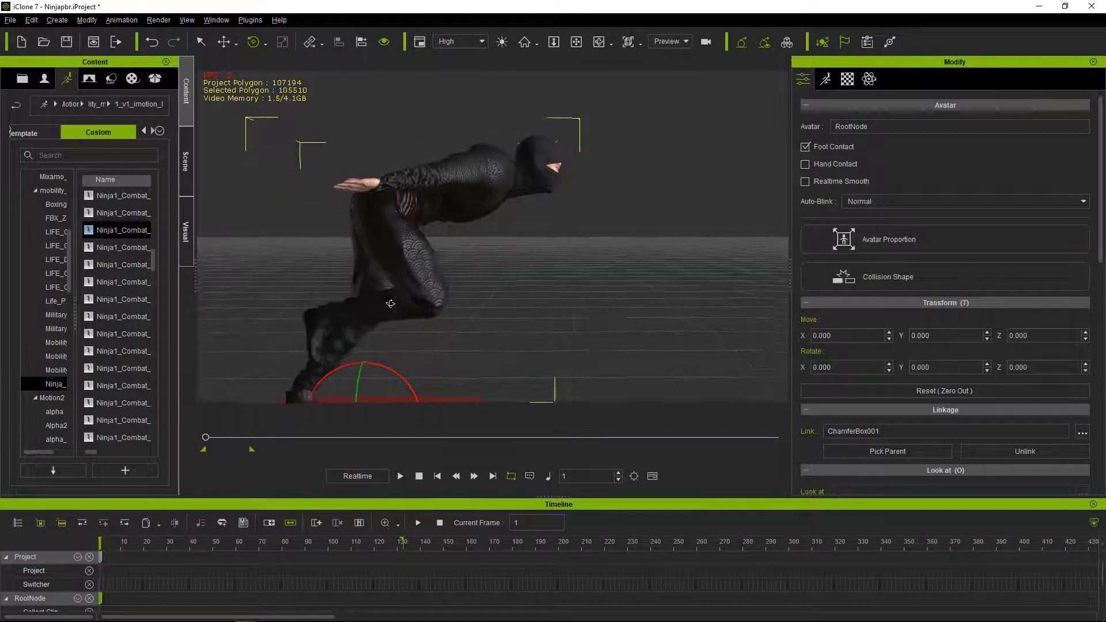
pyautogui.click(826, 79)
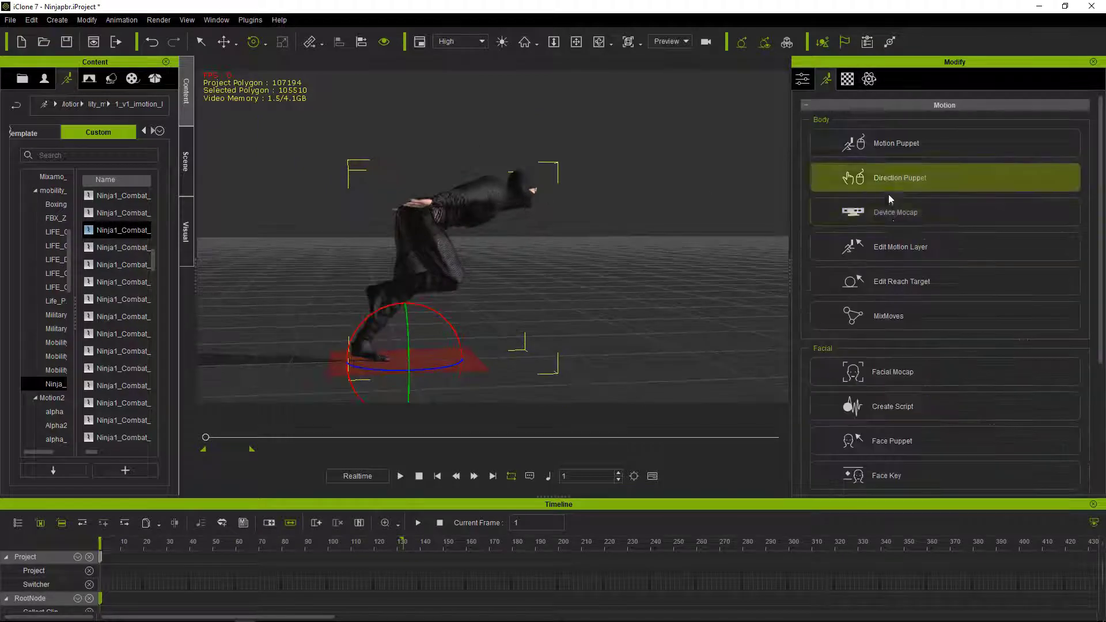
# Step: Swing the right arm out horizontally and bend the upper body into a deep forward lean
pyautogui.click(893, 248)
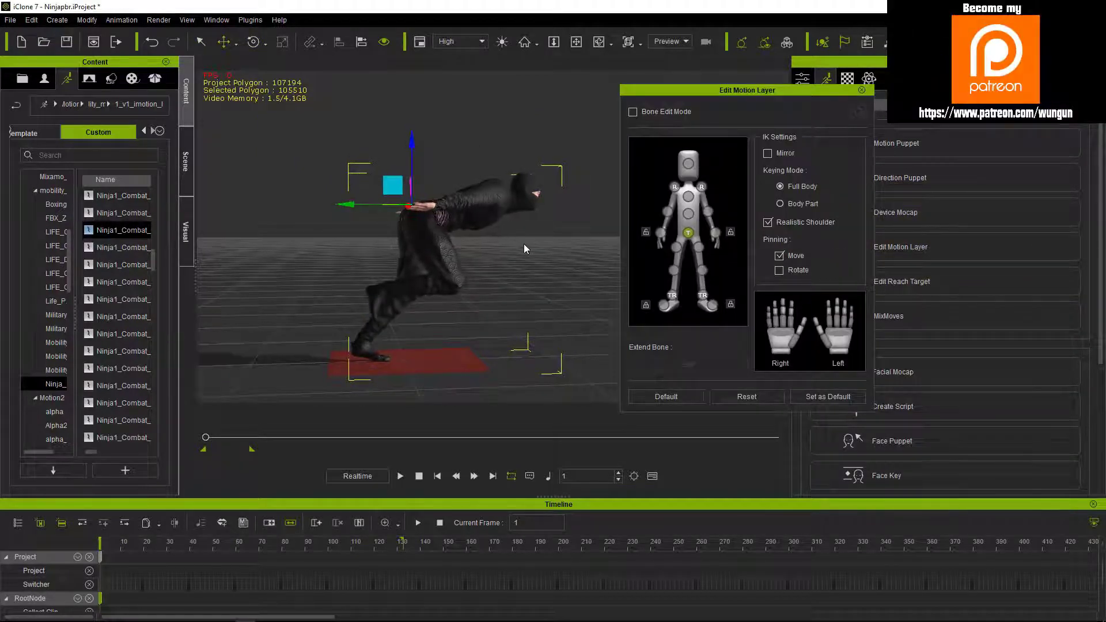
pyautogui.click(399, 476)
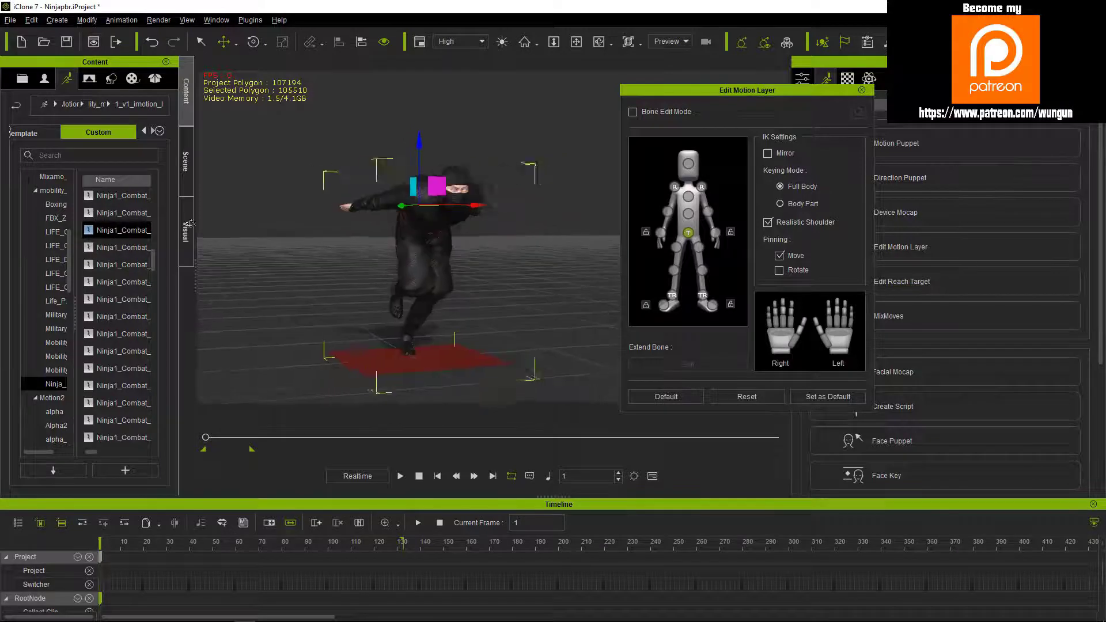
pyautogui.click(418, 476)
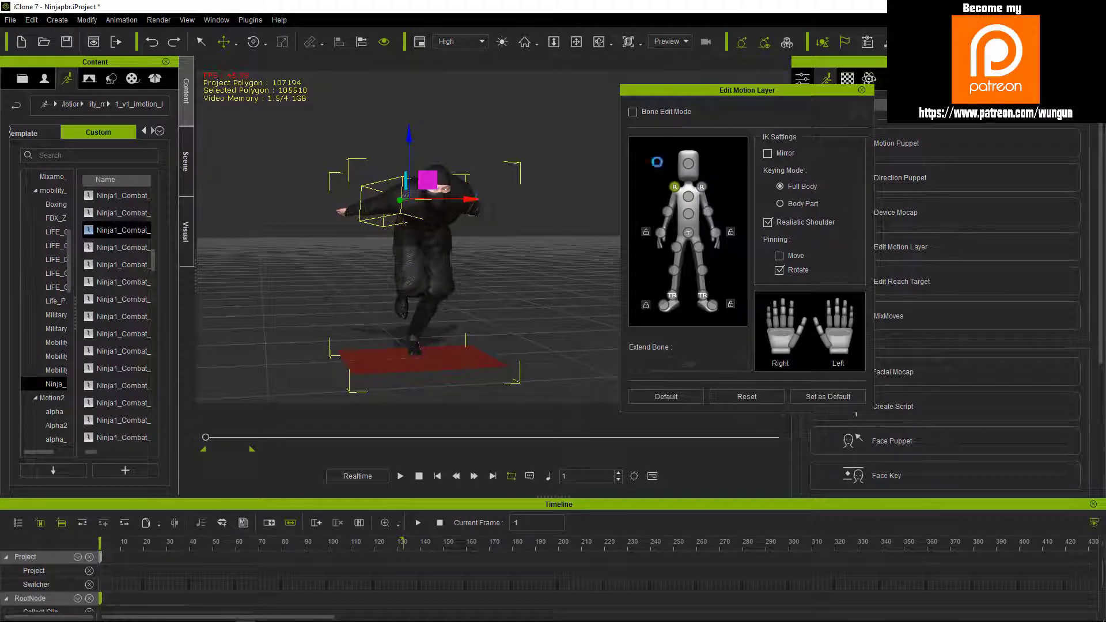
pyautogui.moveTo(470, 212); pyautogui.dragTo(468, 197)
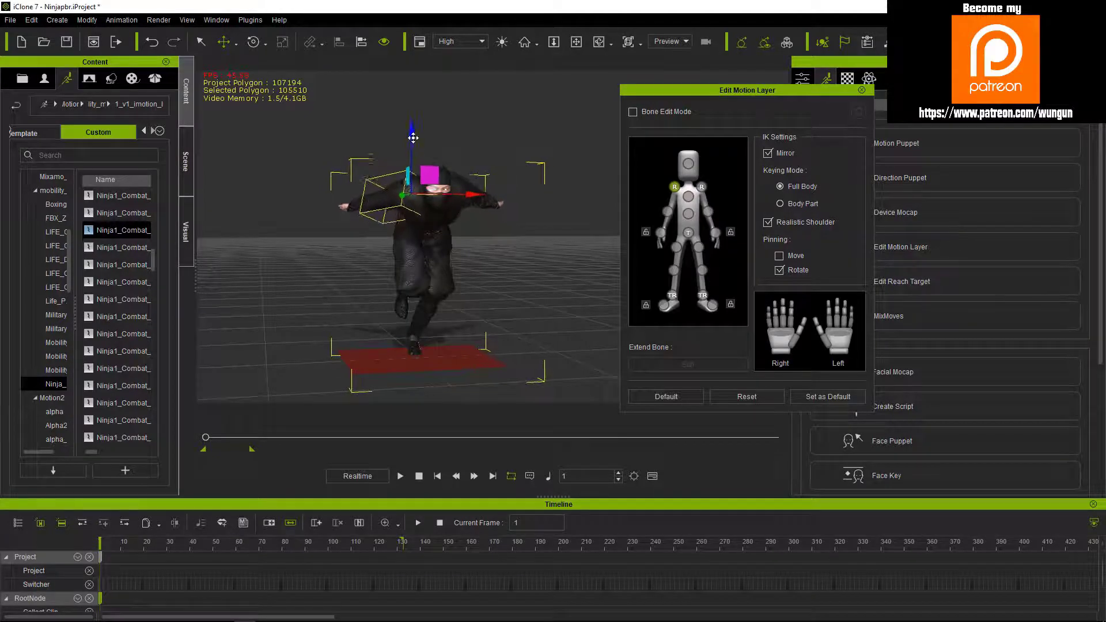
pyautogui.moveTo(413, 138); pyautogui.dragTo(413, 141)
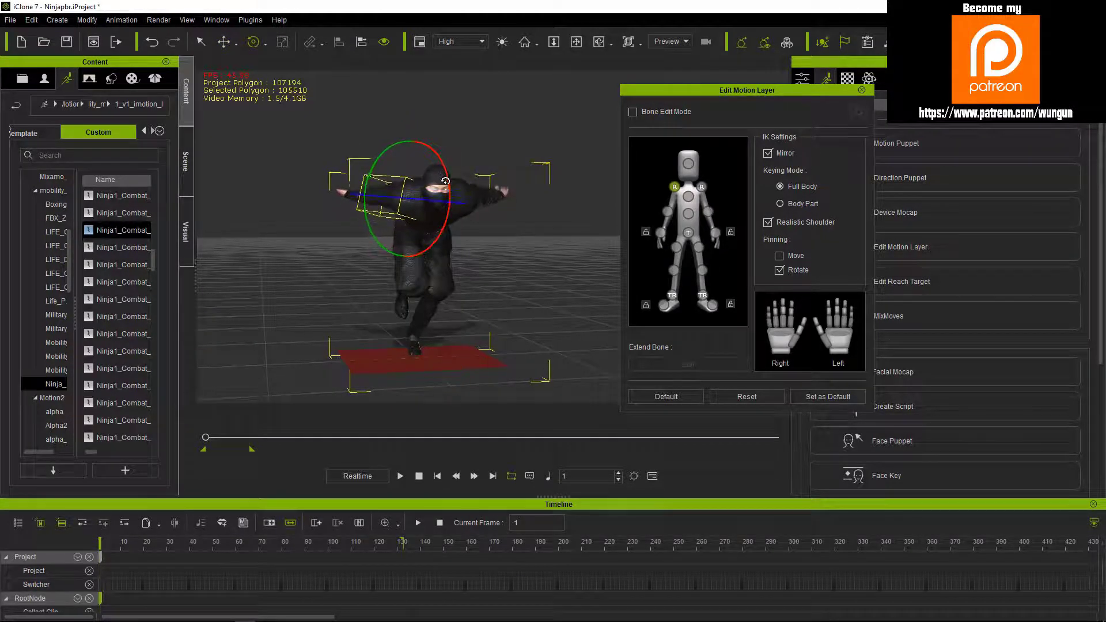
pyautogui.moveTo(426, 204); pyautogui.dragTo(469, 414)
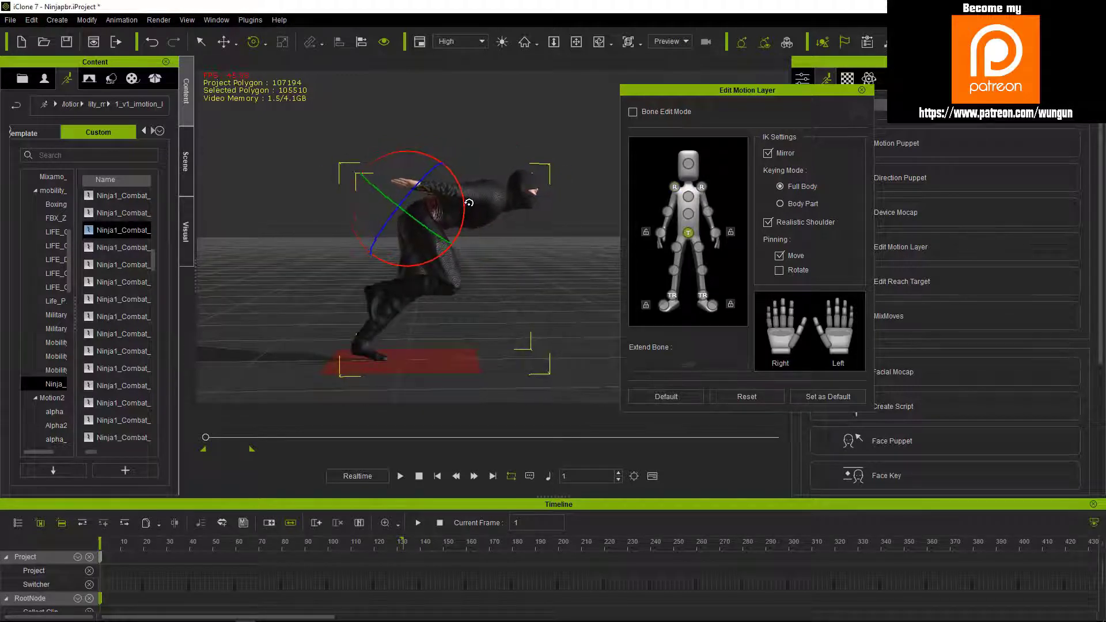
pyautogui.moveTo(469, 188); pyautogui.dragTo(476, 170)
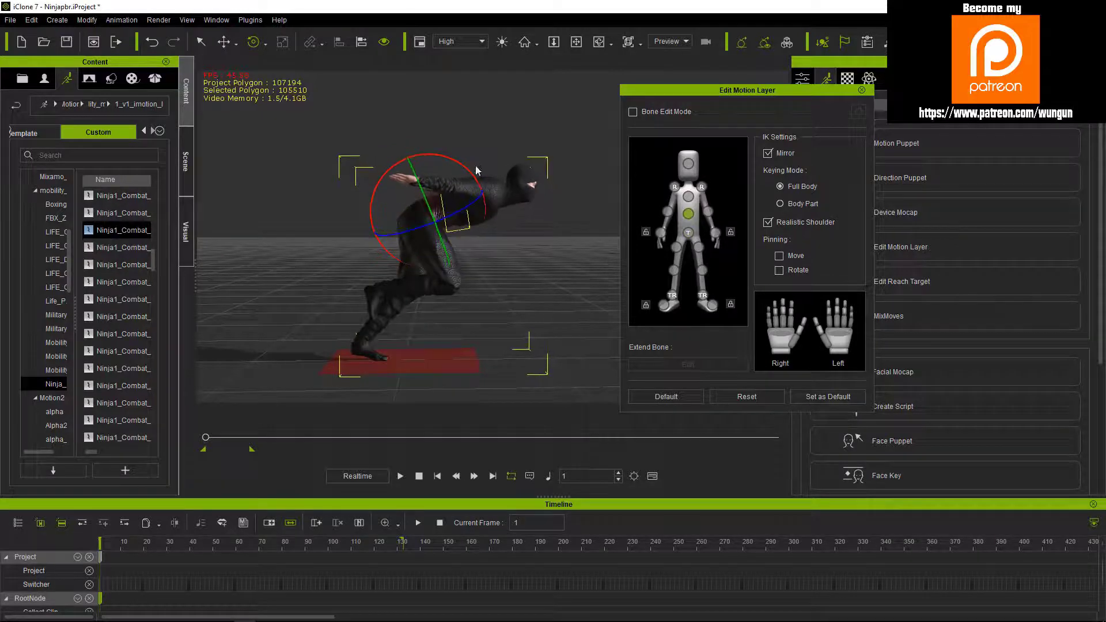
# Step: Play back the layered run, close the motion layer editor and select Avatar_Root_control
pyautogui.click(688, 196)
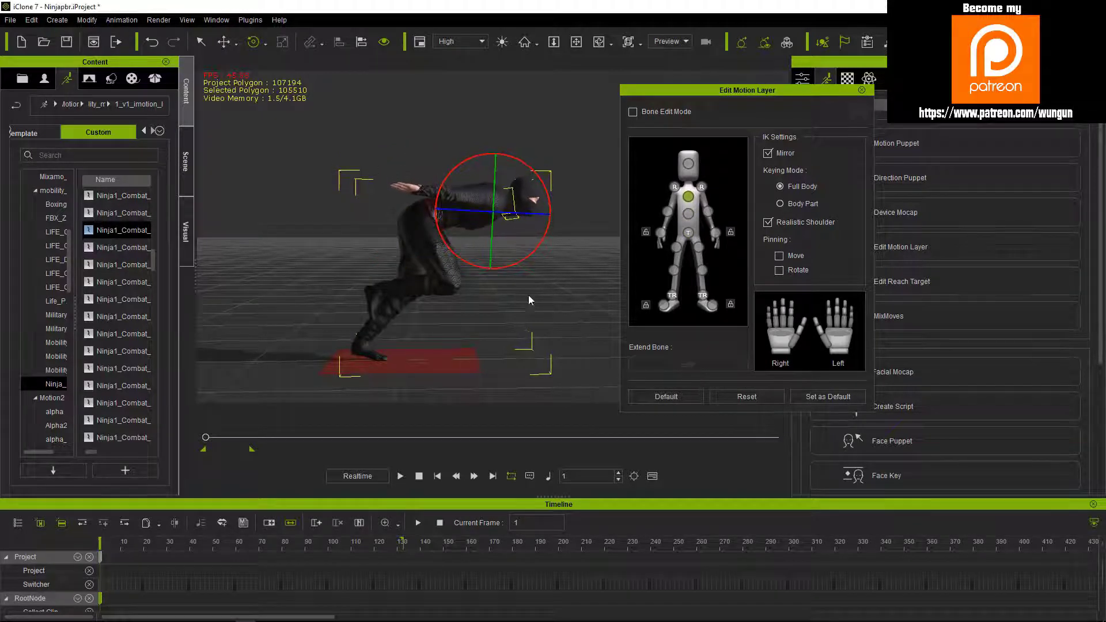
pyautogui.moveTo(529, 299); pyautogui.dragTo(464, 377, button='right')
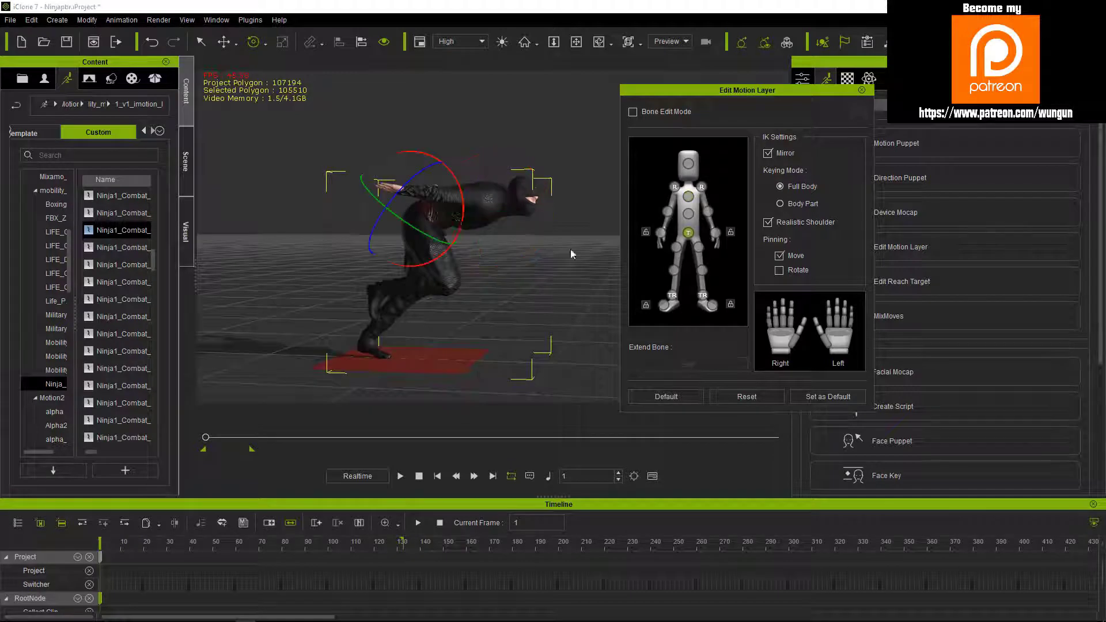
pyautogui.press('space')
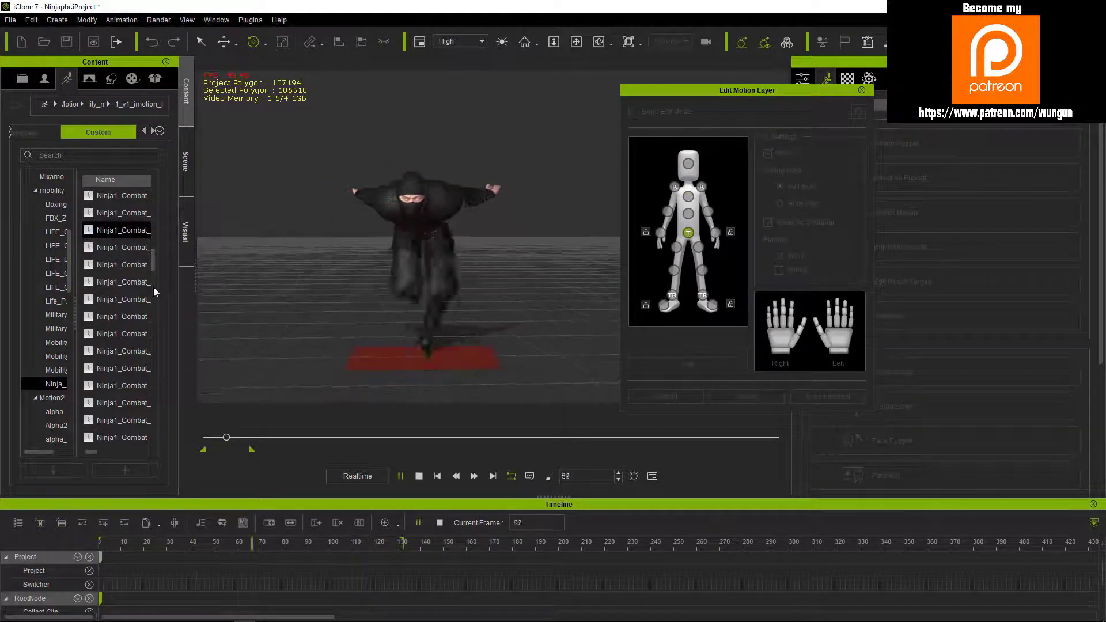
pyautogui.moveTo(237, 438)
pyautogui.mouseDown()
pyautogui.moveTo(196, 438)
pyautogui.moveTo(206, 439)
pyautogui.mouseUp()
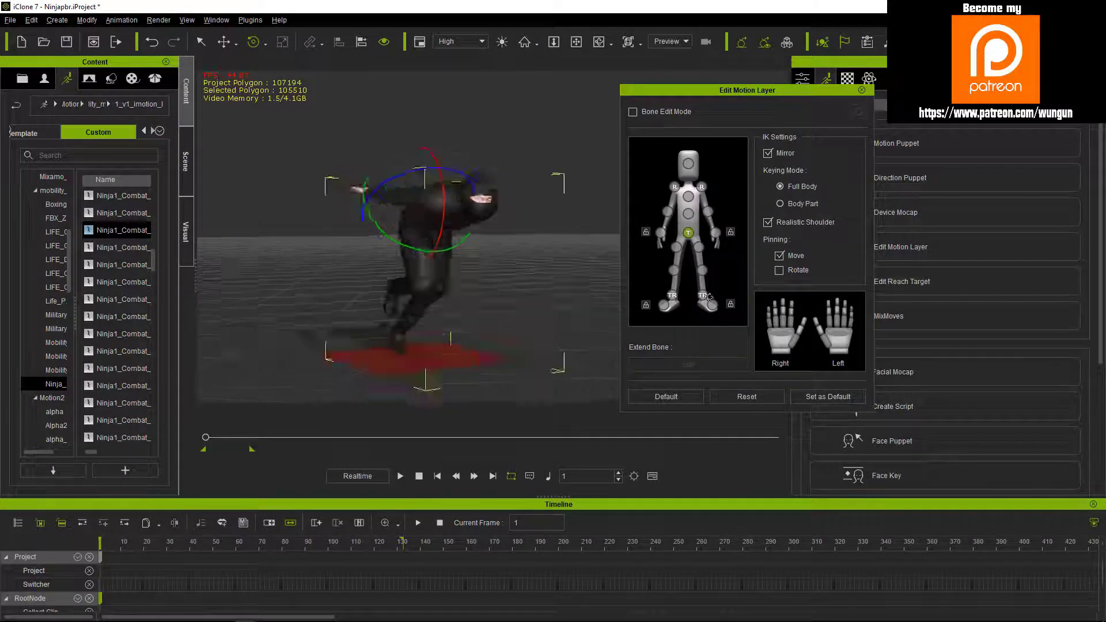
pyautogui.click(862, 90)
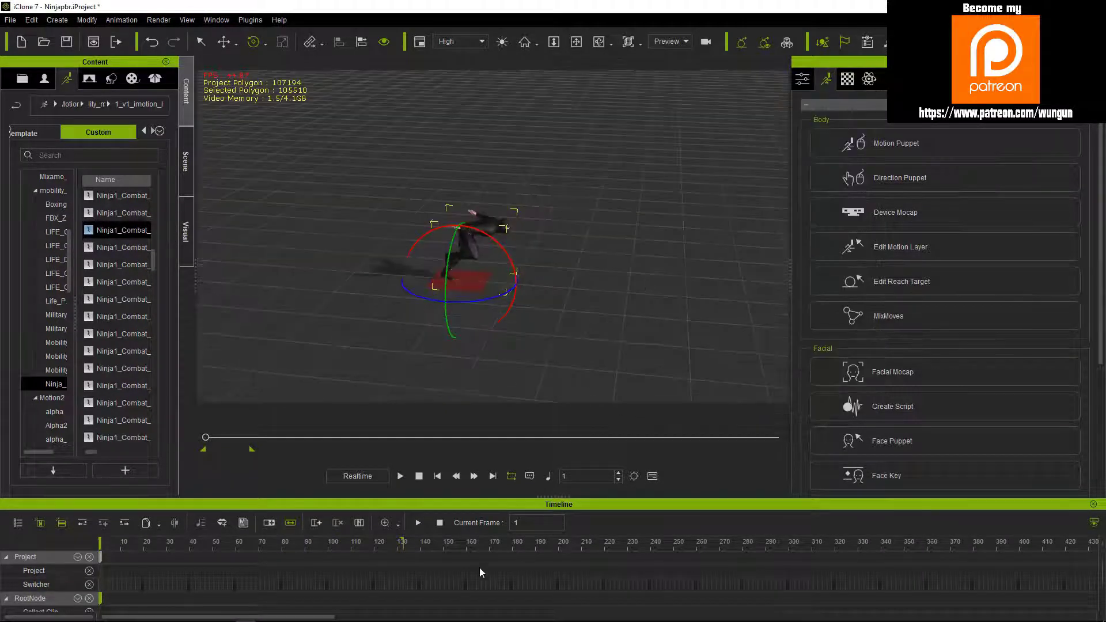
pyautogui.moveTo(450, 497); pyautogui.dragTo(397, 380)
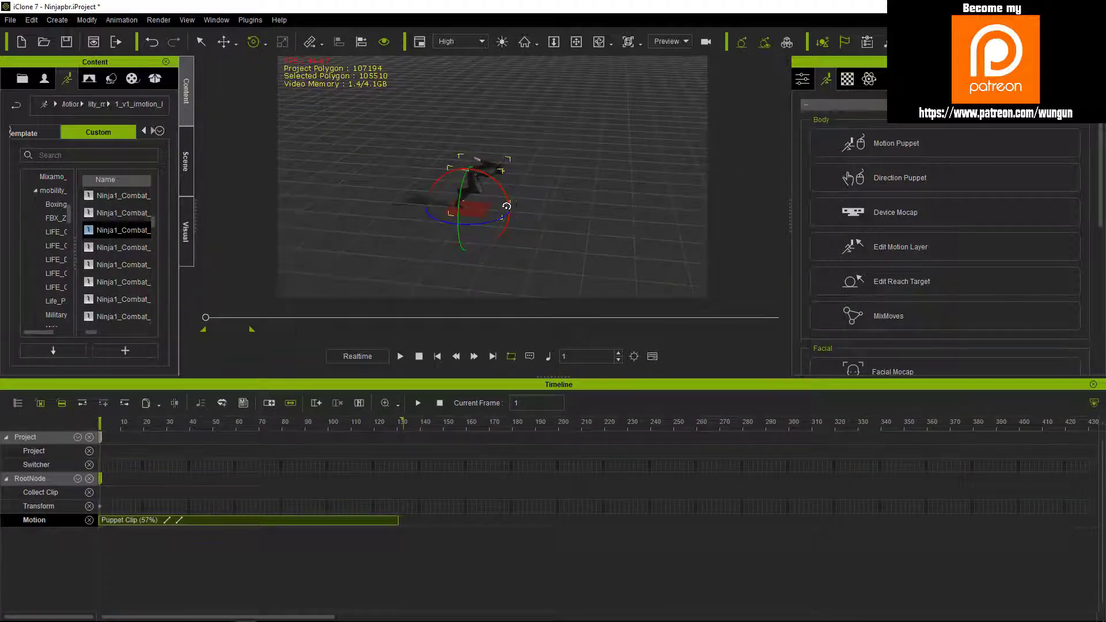
pyautogui.click(484, 210)
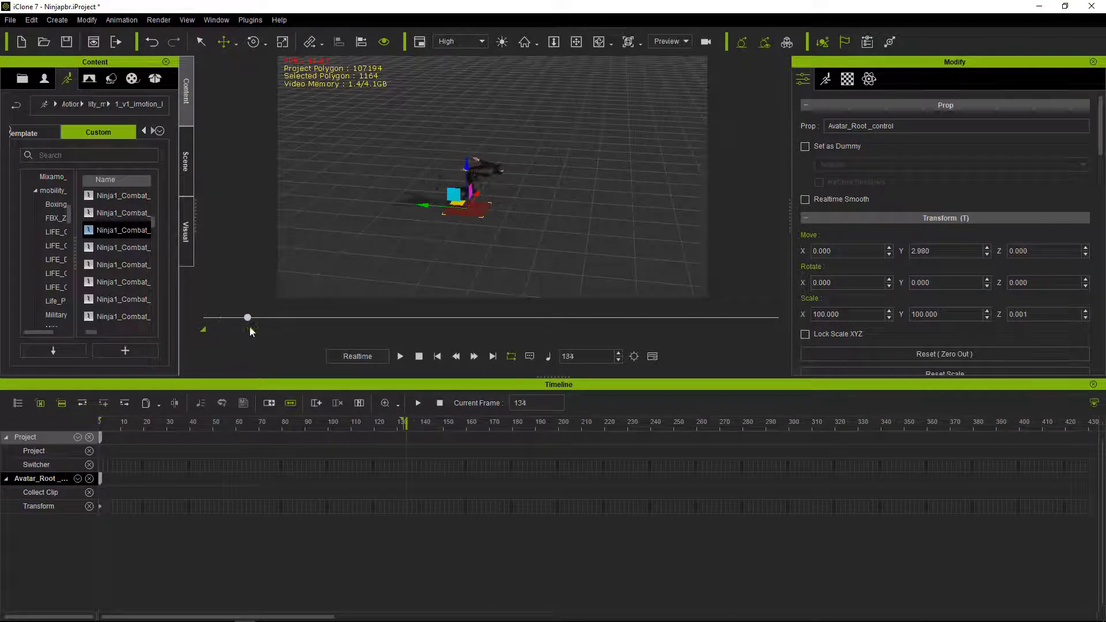
# Step: Slide Avatar_Root_control forward along Y to about -553.716 to key the ninja's travel
pyautogui.moveTo(556, 229); pyautogui.dragTo(650, 235)
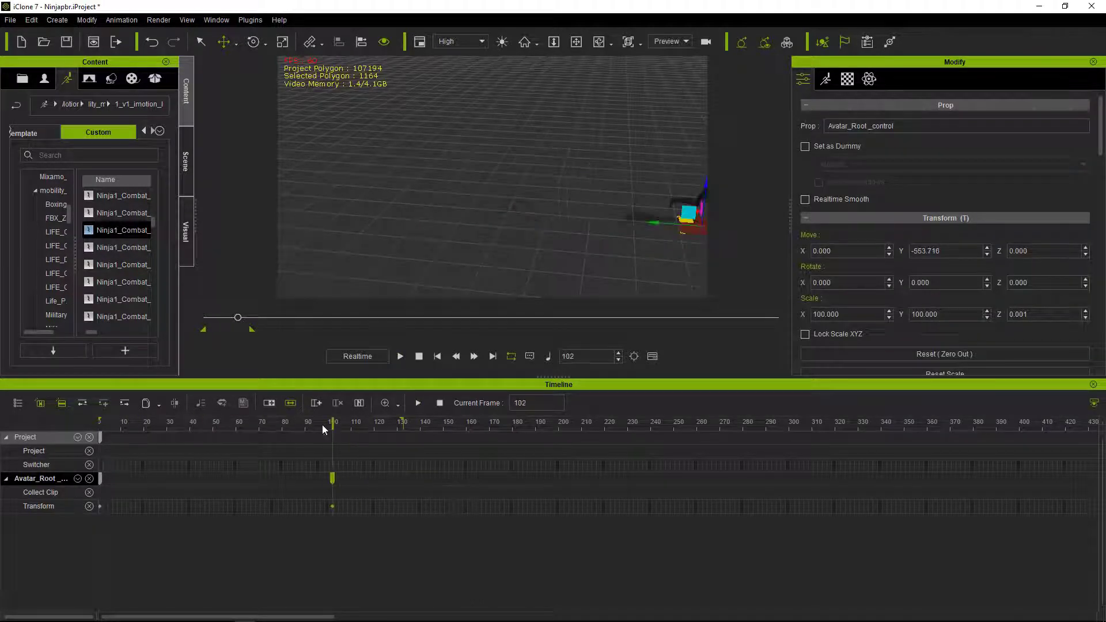
pyautogui.click(405, 360)
pyautogui.click(562, 233)
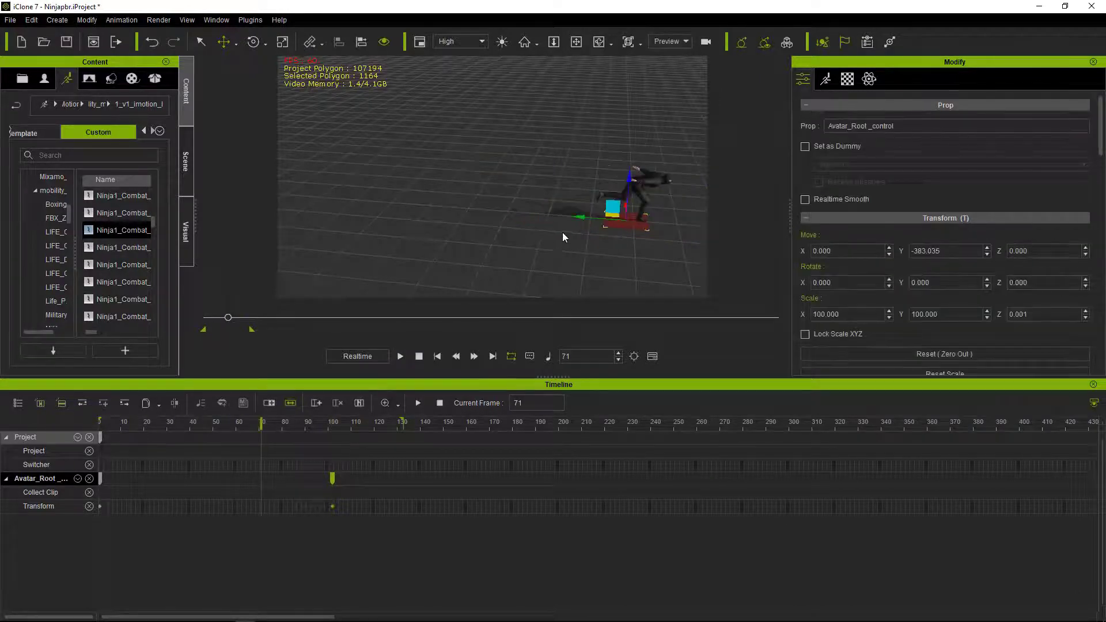
pyautogui.moveTo(562, 233); pyautogui.dragTo(553, 138, button='right')
pyautogui.scroll(3, 552, 138)
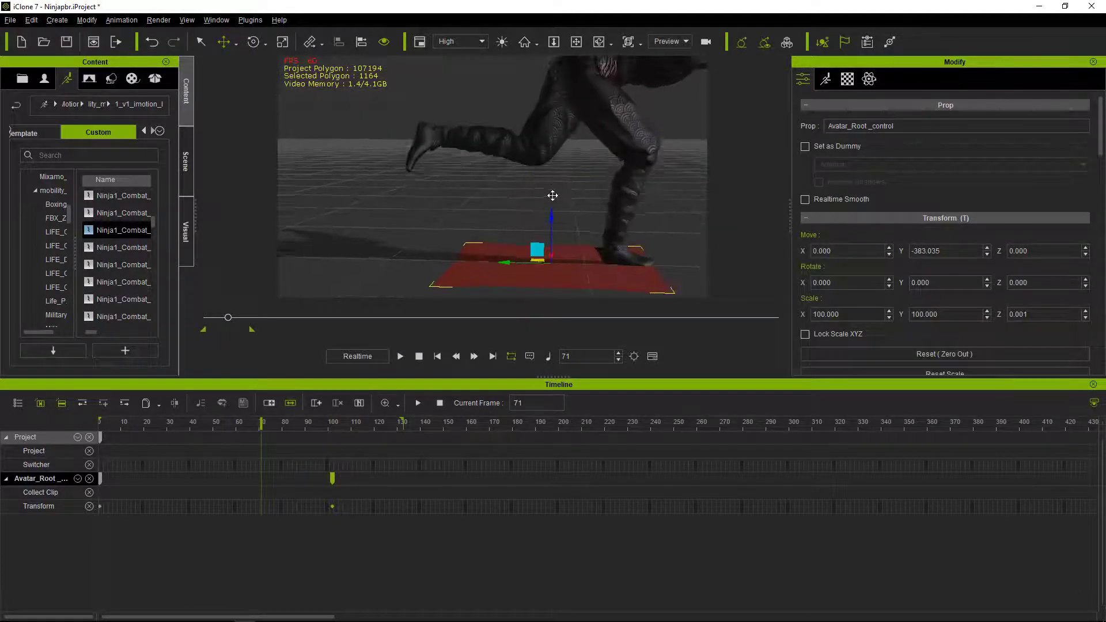
pyautogui.scroll(-5, 552, 139)
# Step: Move the root control key earlier on the timeline and preview the retimed forward run
pyautogui.click(419, 356)
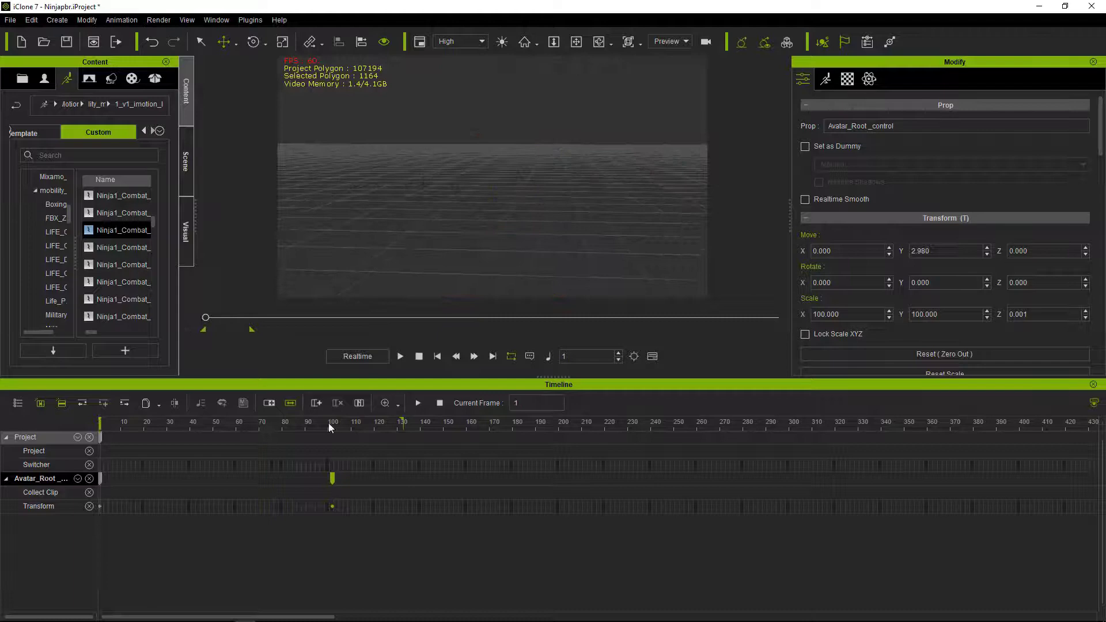
pyautogui.click(400, 356)
pyautogui.click(293, 465)
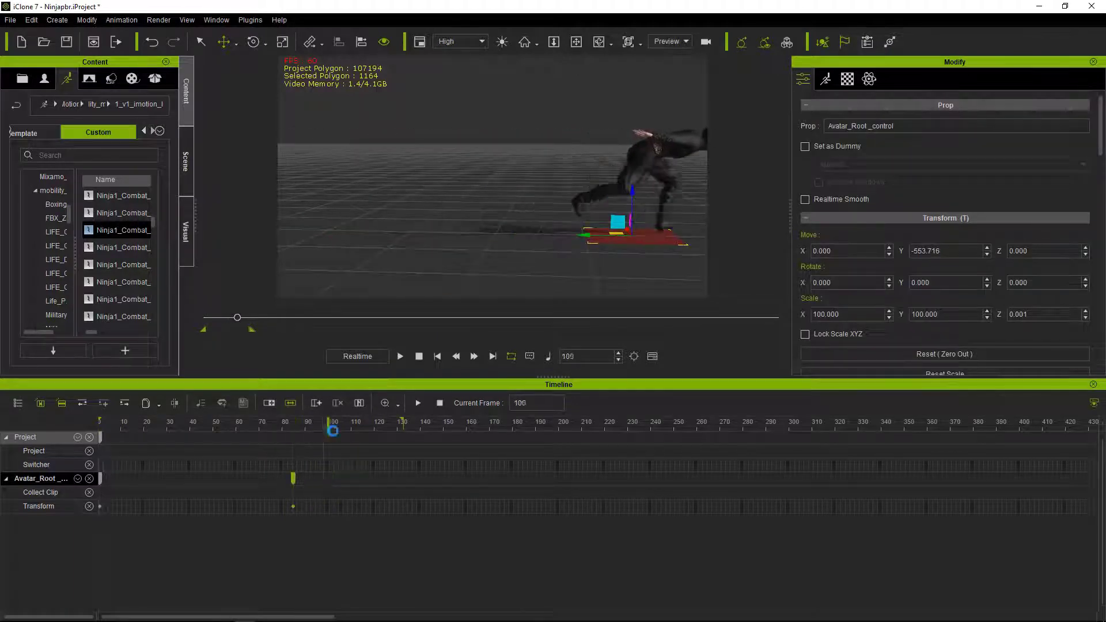
pyautogui.click(400, 356)
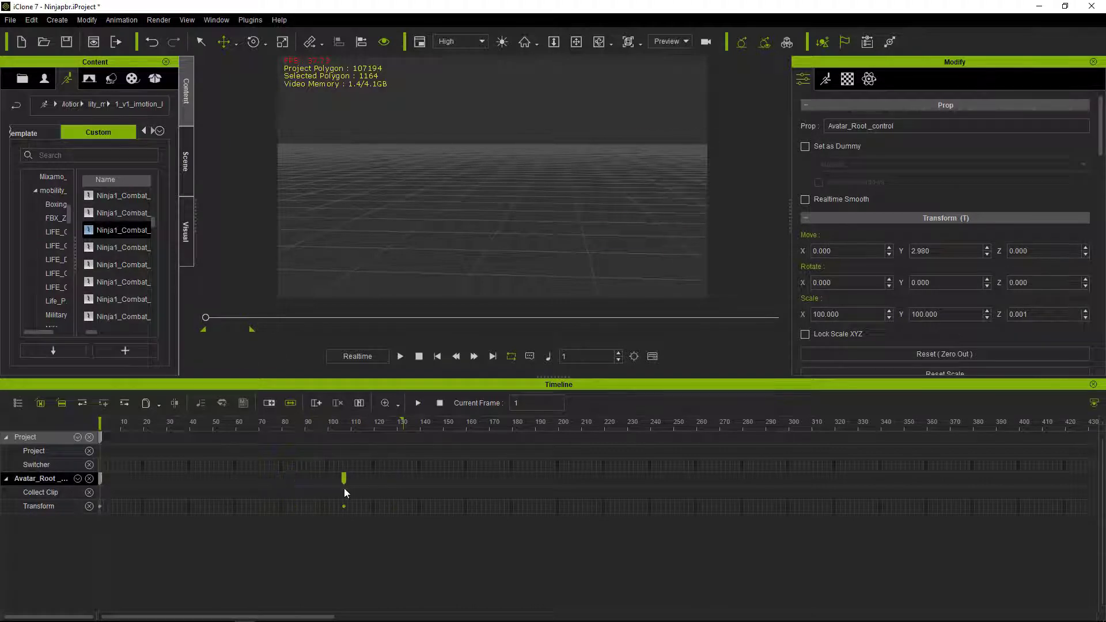
pyautogui.click(346, 492)
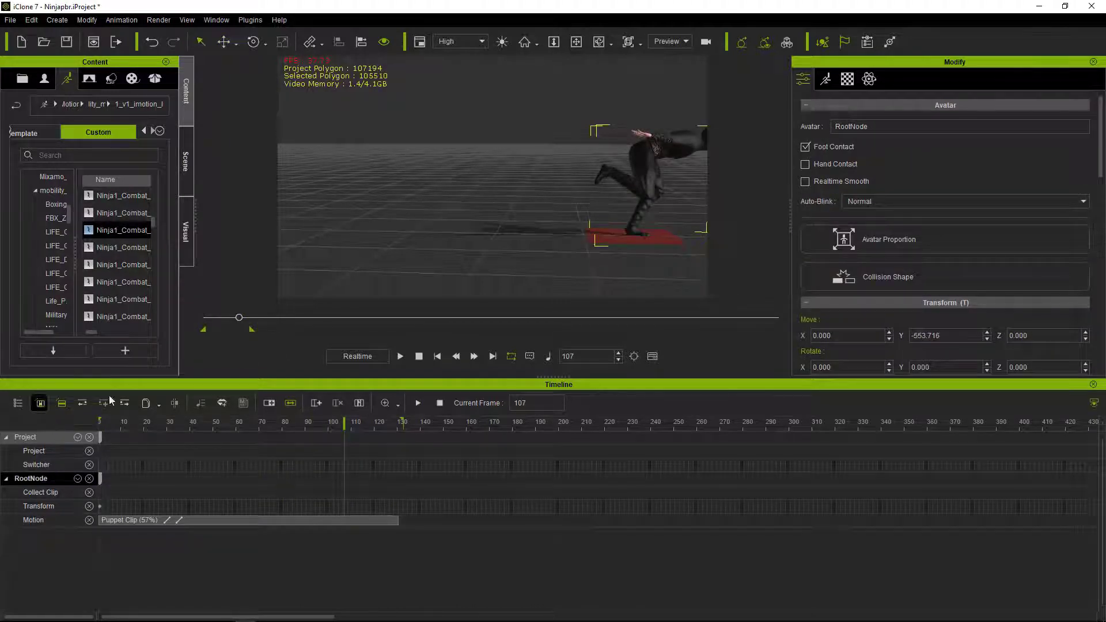
# Step: Replay the ninja's run over the root control pad from a low, close side view
pyautogui.click(605, 244)
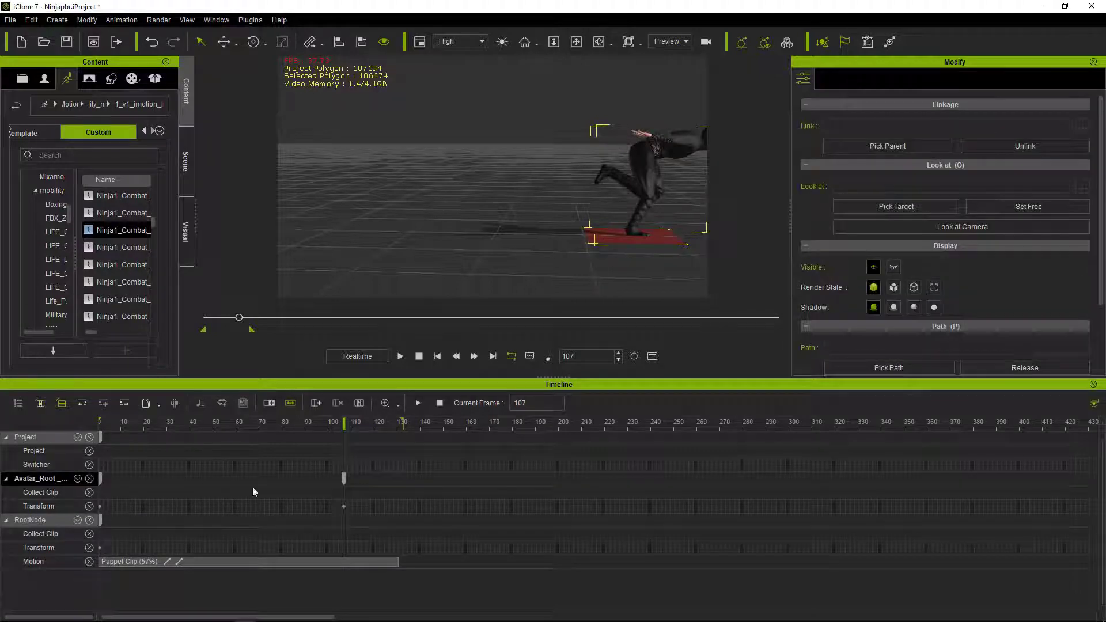
pyautogui.moveTo(346, 428); pyautogui.dragTo(36, 425)
pyautogui.click(400, 357)
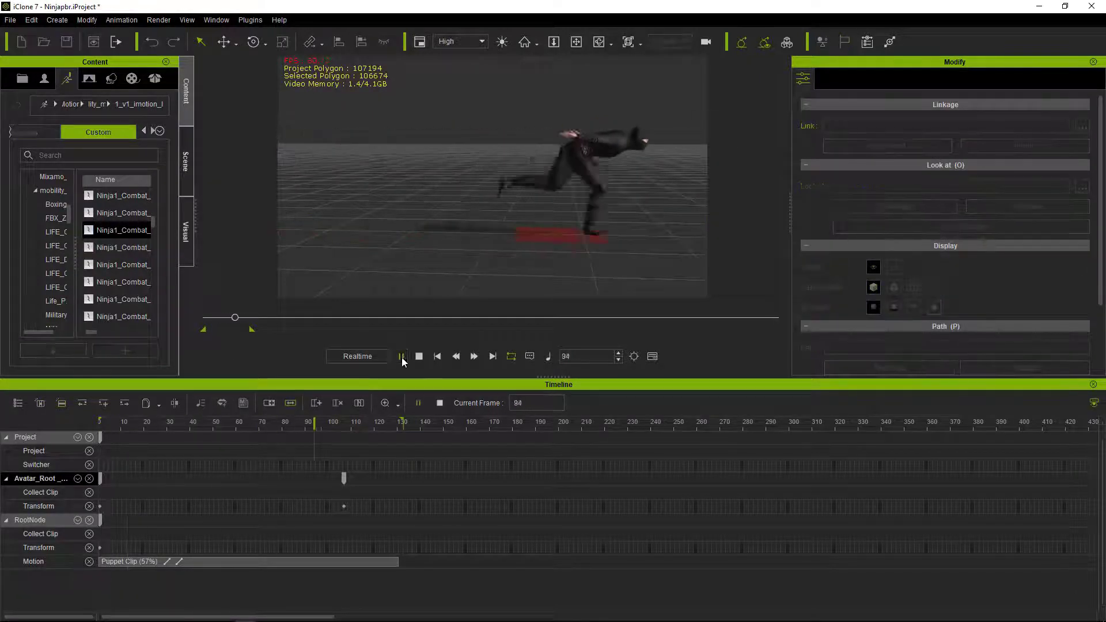
pyautogui.moveTo(345, 479); pyautogui.dragTo(265, 481)
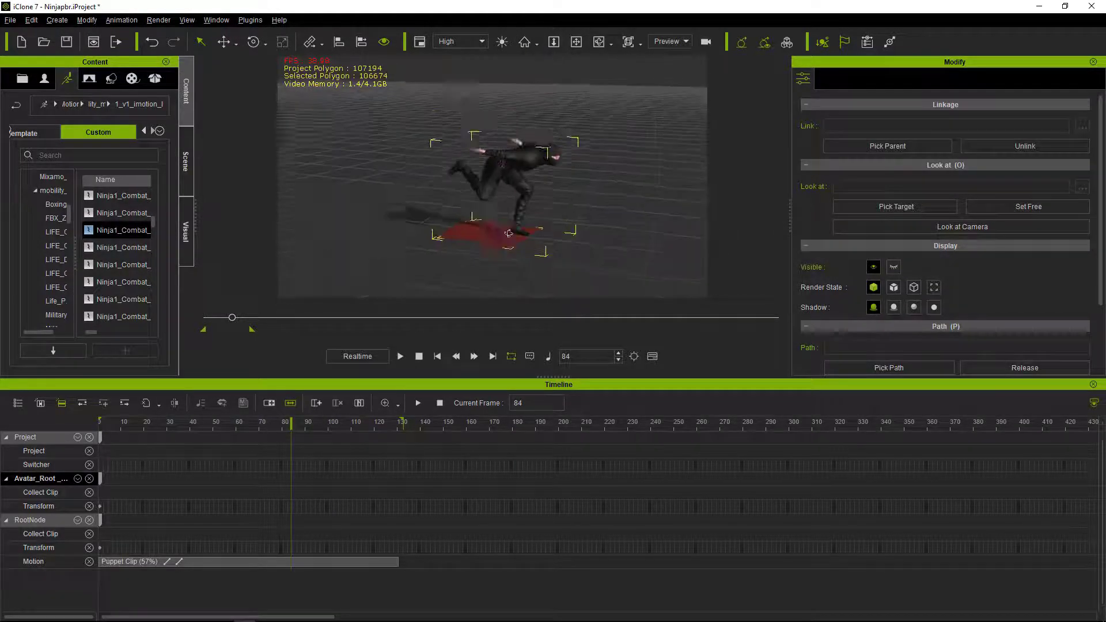
pyautogui.moveTo(379, 305); pyautogui.dragTo(511, 215, button='right')
pyautogui.scroll(3, 510, 215)
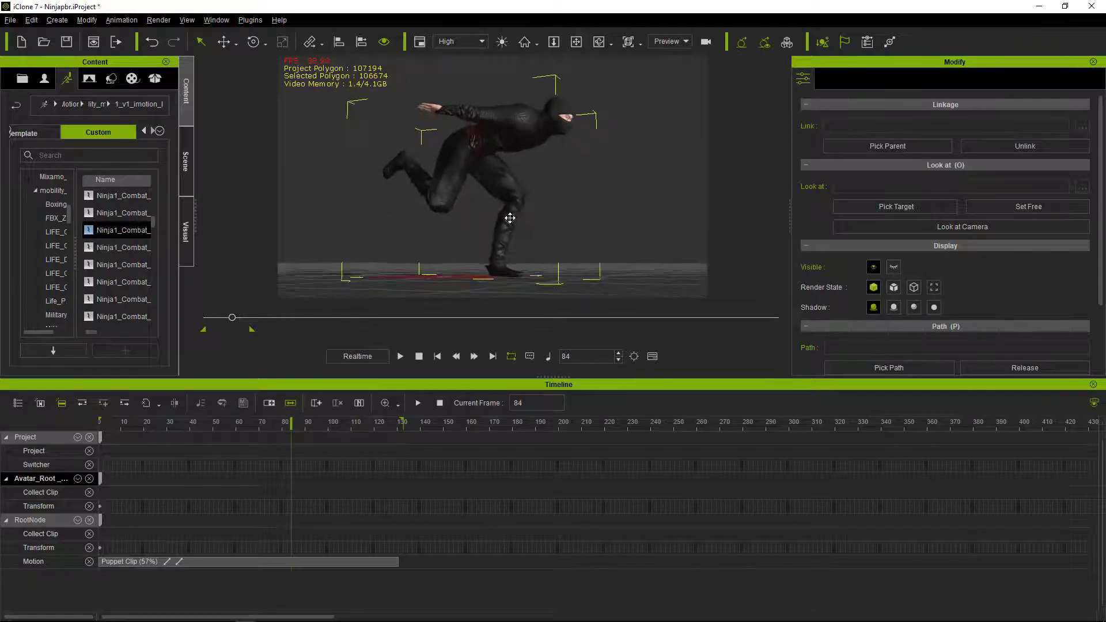
pyautogui.click(402, 356)
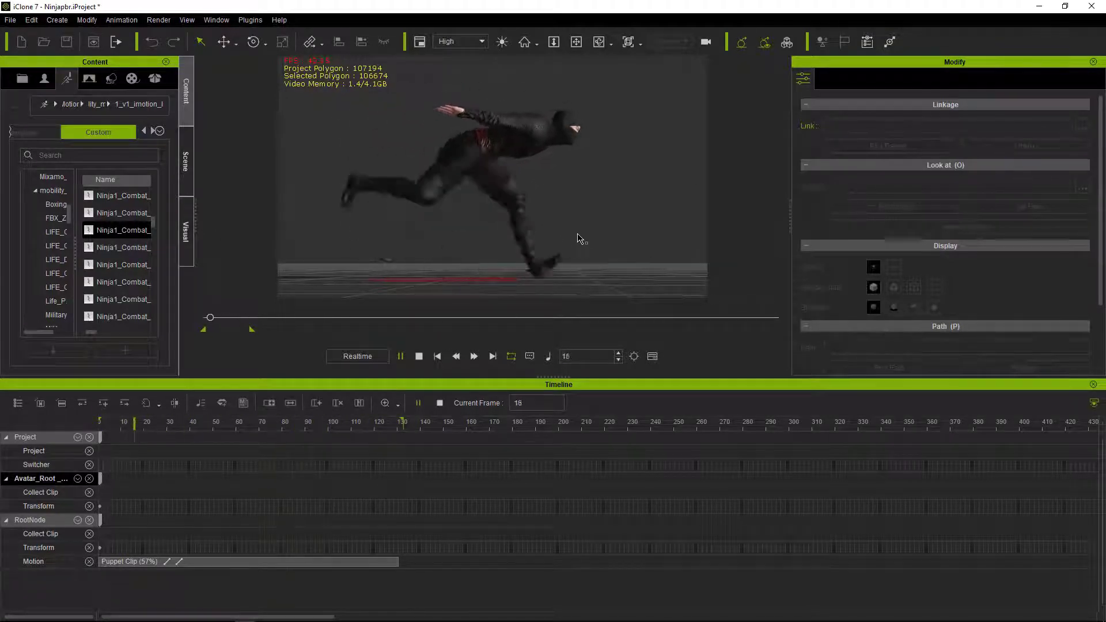
# Step: Stop the preview at about frame 128 and widen the motion library to show full names
pyautogui.click(419, 403)
pyautogui.moveTo(271, 427)
pyautogui.mouseDown()
pyautogui.moveTo(400, 426)
pyautogui.moveTo(396, 437)
pyautogui.mouseUp()
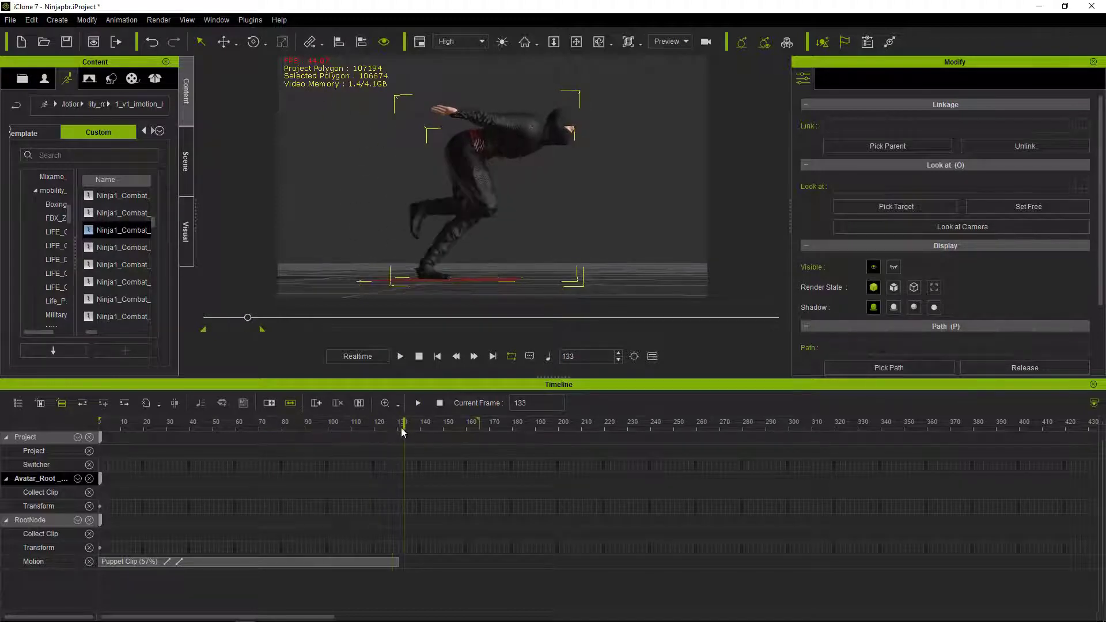
pyautogui.moveTo(197, 226); pyautogui.dragTo(341, 226)
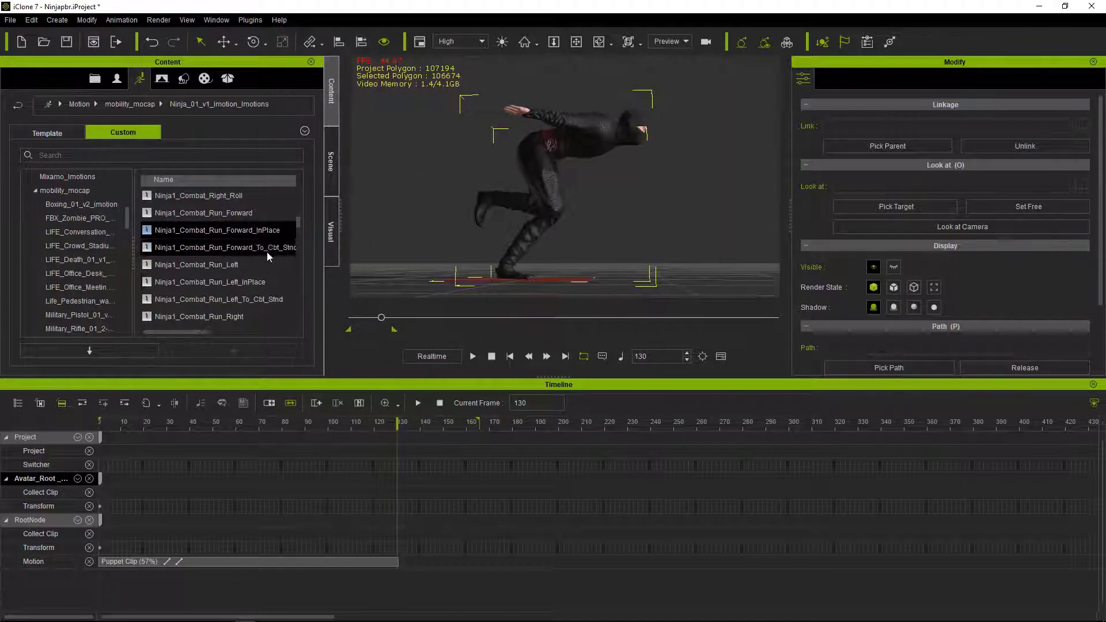
# Step: Apply Ninja1_Run_Flip_Run from the motion library after the puppet clip and check the flip pose
pyautogui.scroll(-3, 257, 282)
pyautogui.scroll(5, 256, 283)
pyautogui.scroll(5, 257, 283)
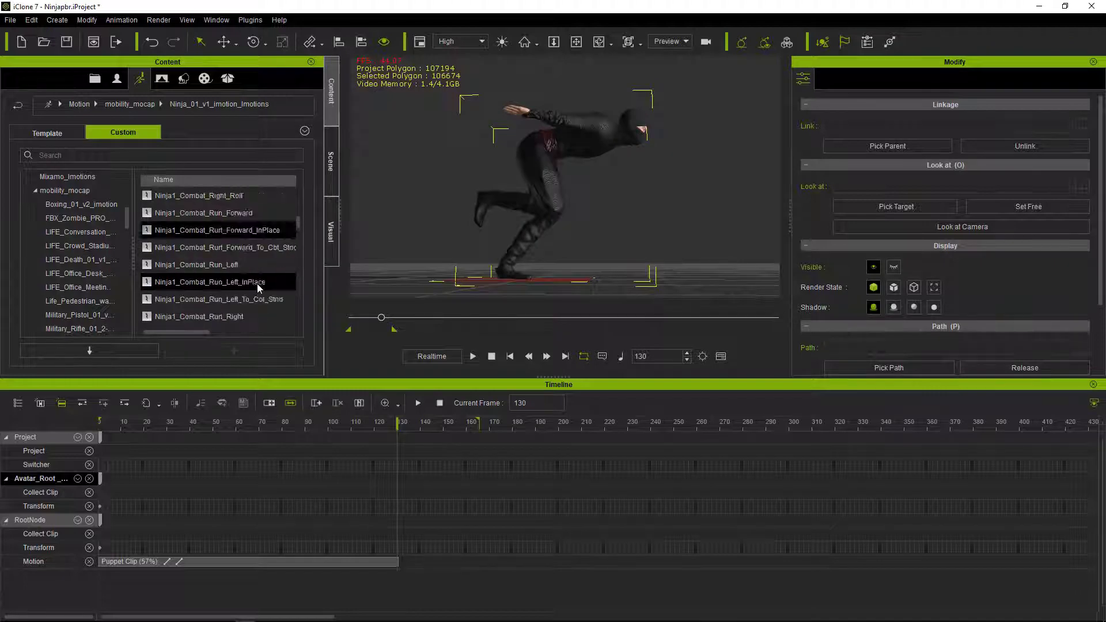
pyautogui.scroll(5, 257, 283)
pyautogui.scroll(-5, 275, 288)
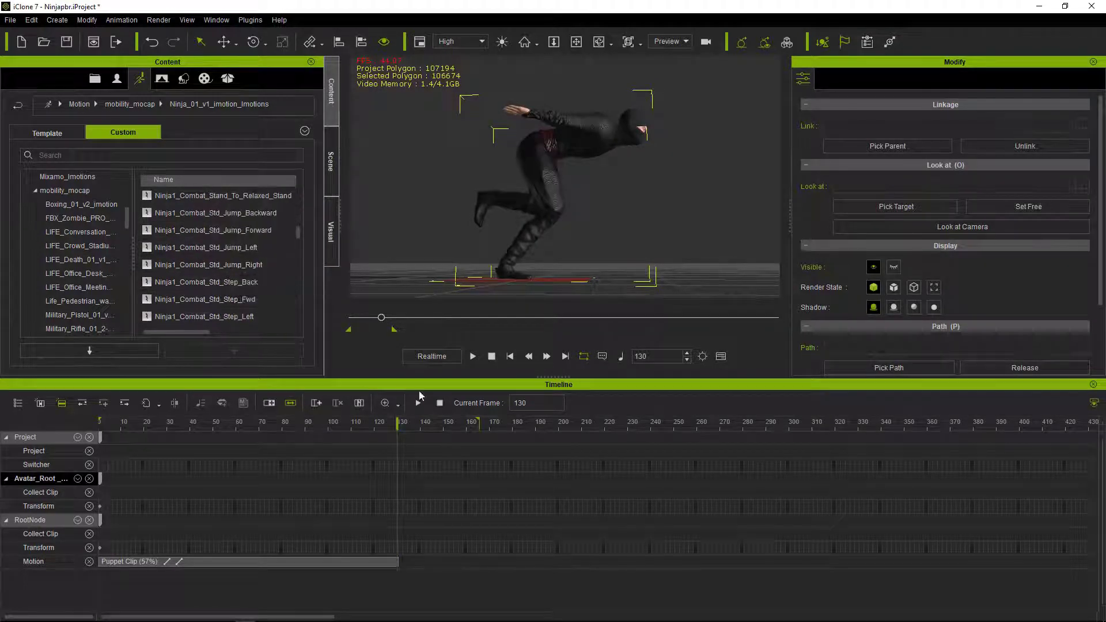
pyautogui.moveTo(553, 379); pyautogui.dragTo(553, 528)
pyautogui.scroll(-5, 256, 300)
pyautogui.scroll(-10, 257, 300)
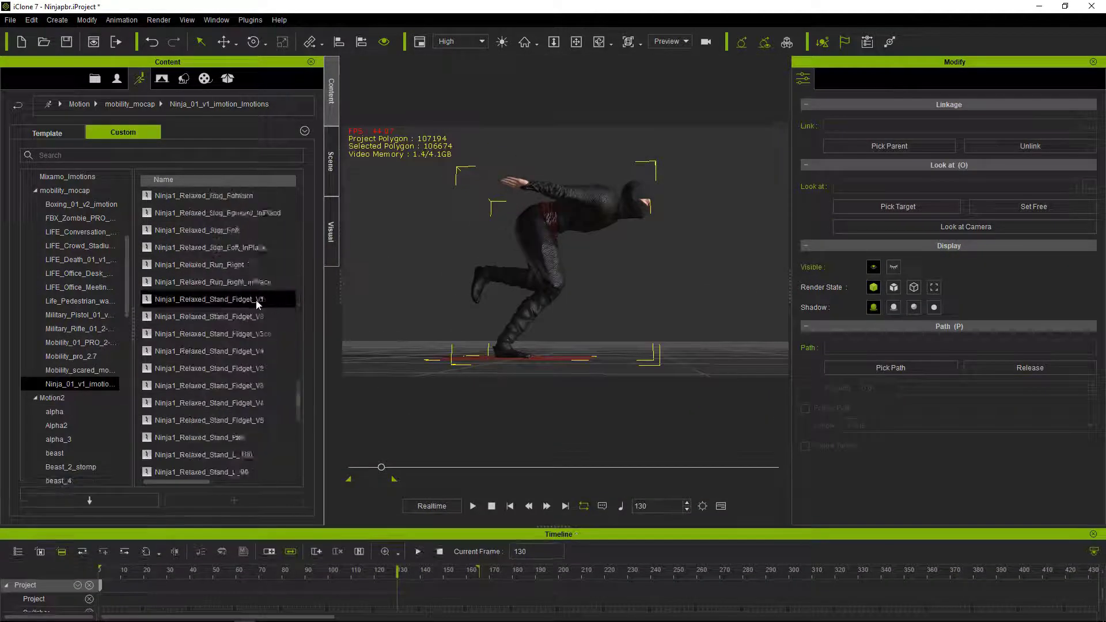
pyautogui.scroll(-10, 255, 300)
pyautogui.scroll(-5, 256, 299)
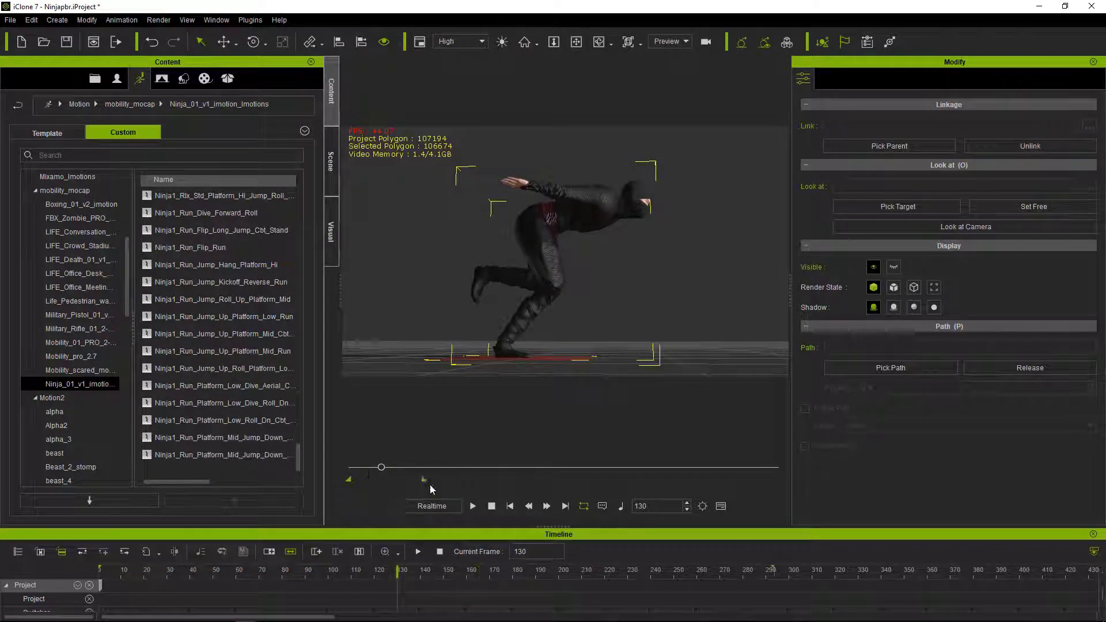
pyautogui.doubleClick(232, 251)
pyautogui.click(634, 343)
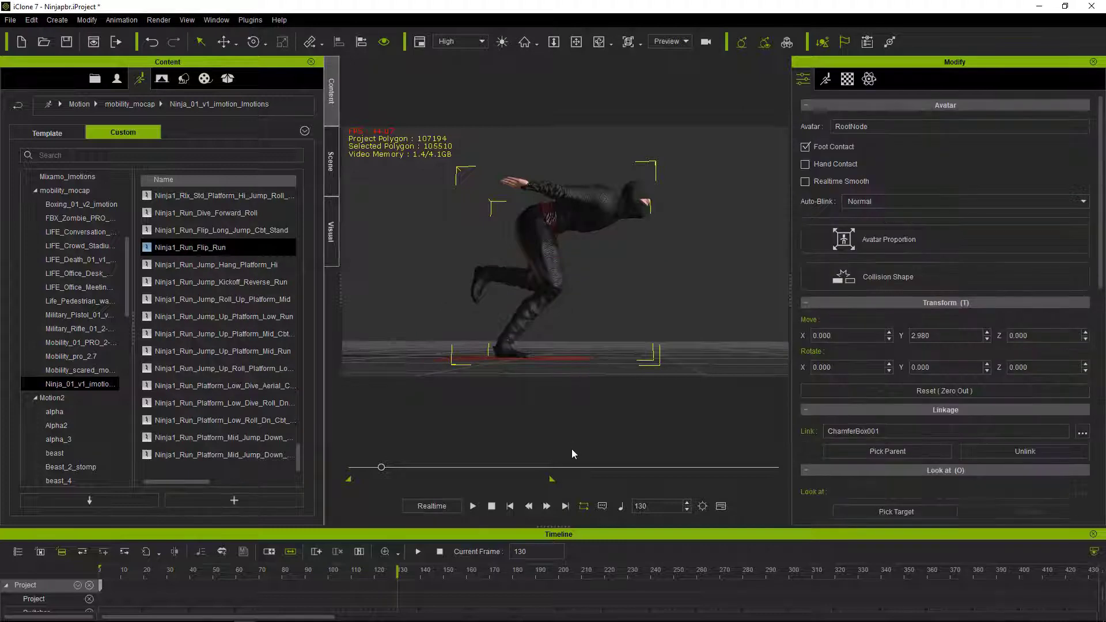
pyautogui.moveTo(382, 469)
pyautogui.mouseDown()
pyautogui.moveTo(405, 470)
pyautogui.moveTo(376, 470)
pyautogui.moveTo(399, 476)
pyautogui.moveTo(384, 475)
pyautogui.mouseUp()
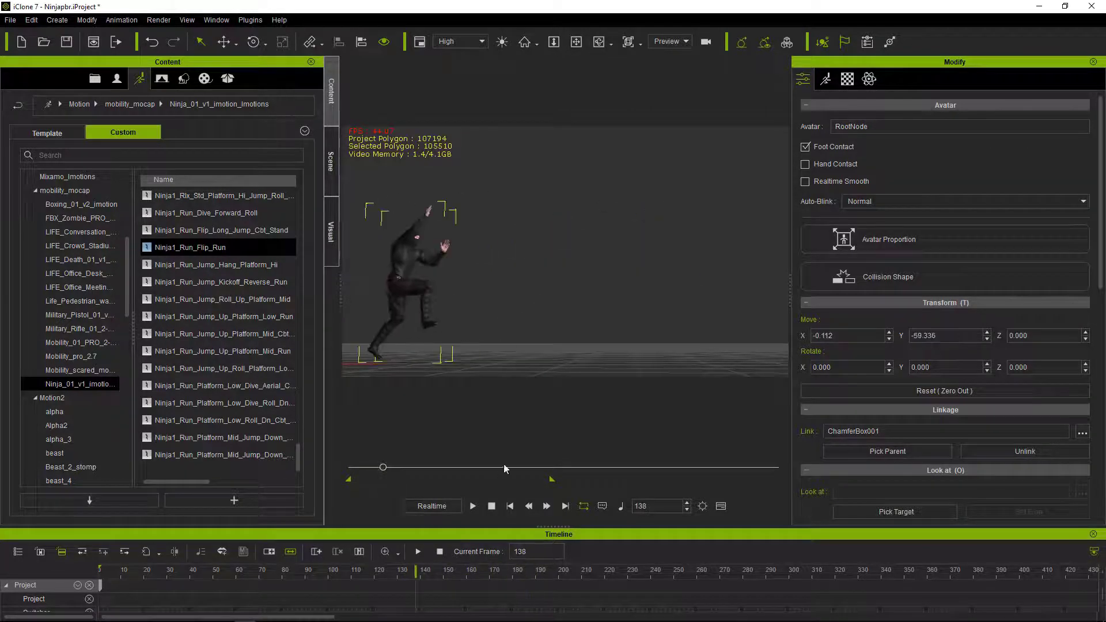
# Step: Remove the Ninja1_Run_Flip_Run clip from the ninja's motion track
pyautogui.moveTo(543, 525); pyautogui.dragTo(558, 332)
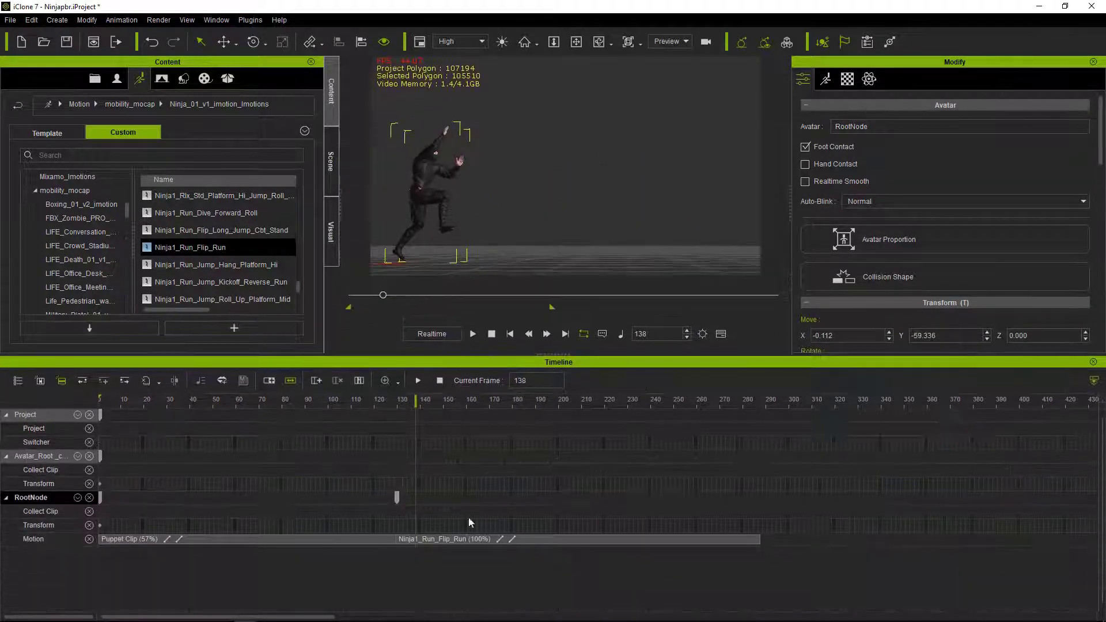
pyautogui.moveTo(458, 537); pyautogui.dragTo(494, 539)
pyautogui.rightClick(524, 538)
pyautogui.click(581, 355)
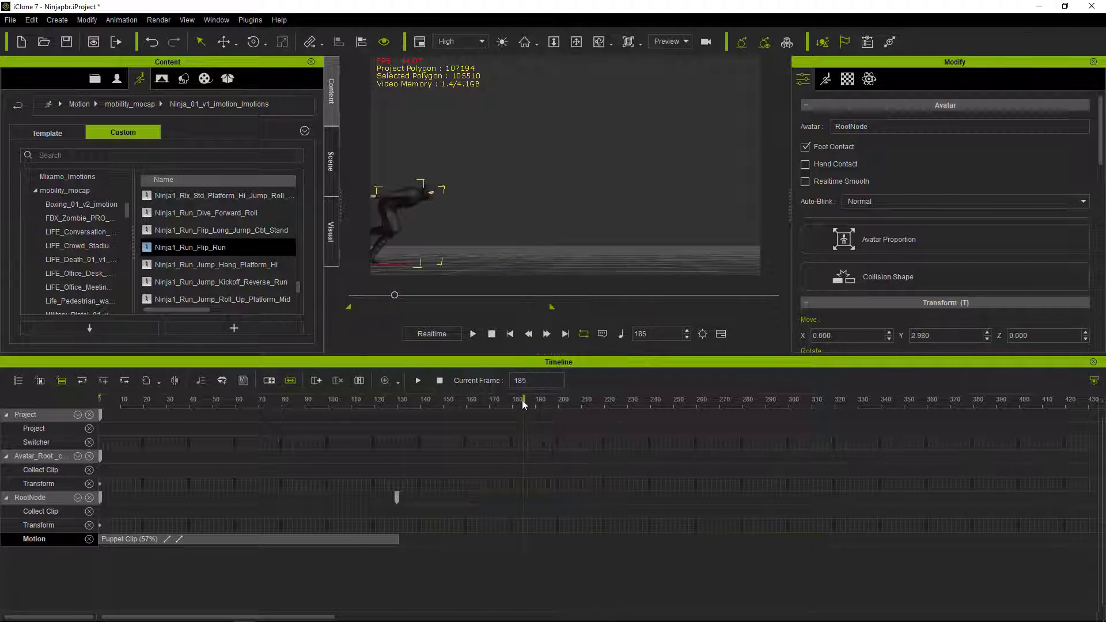
# Step: Apply the Ninja1_Run_Flip_Long_Jump_Cbt_Stand motion after the puppet clip
pyautogui.click(457, 400)
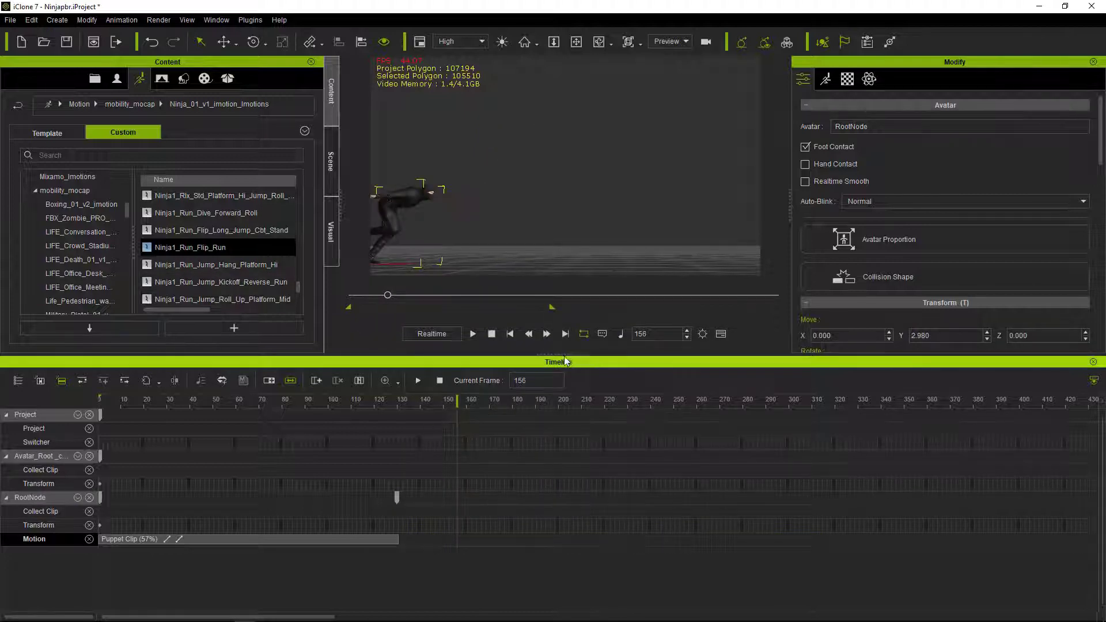
pyautogui.moveTo(576, 356); pyautogui.dragTo(576, 491)
pyautogui.scroll(1, 259, 317)
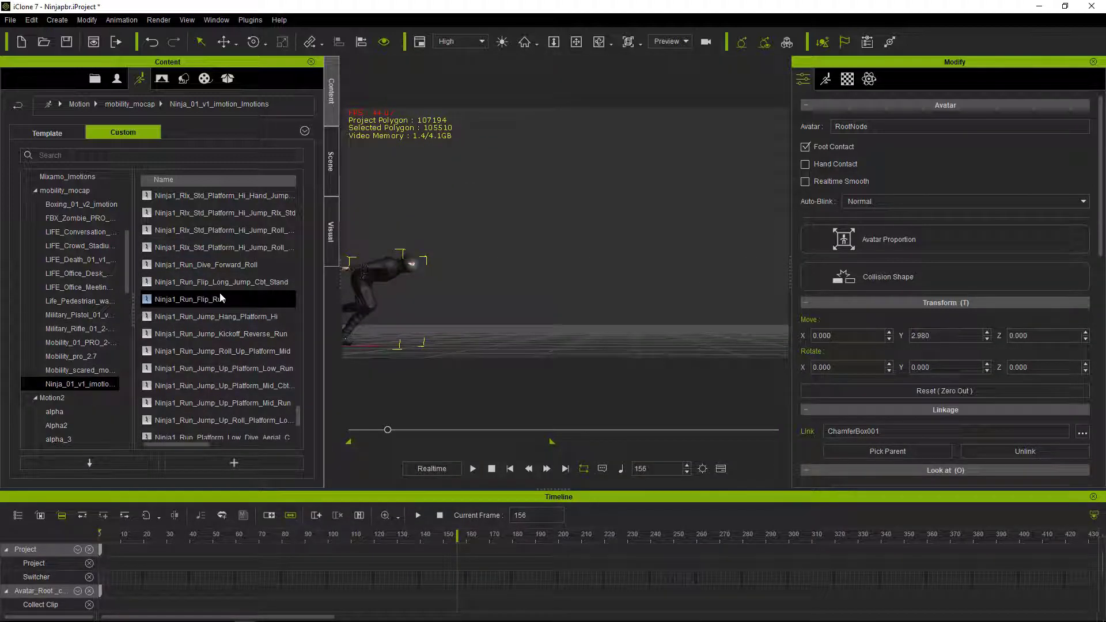
pyautogui.click(225, 283)
pyautogui.moveTo(387, 430); pyautogui.dragTo(403, 449)
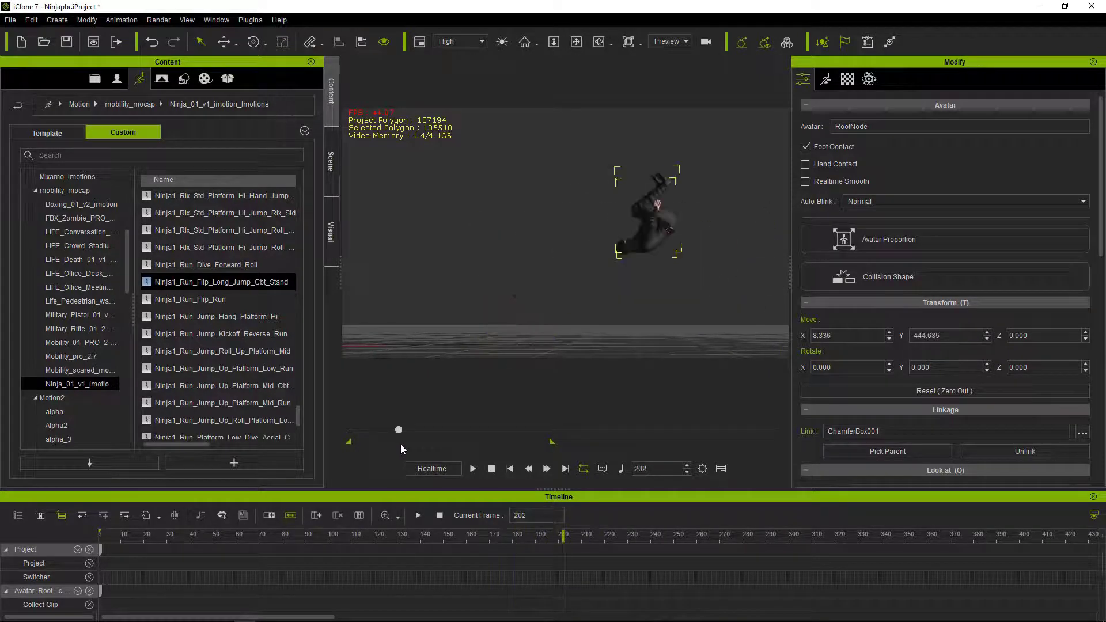
# Step: Slide the long-jump clip against the puppet clip, preview it, then remove it
pyautogui.moveTo(553, 489); pyautogui.dragTo(536, 345)
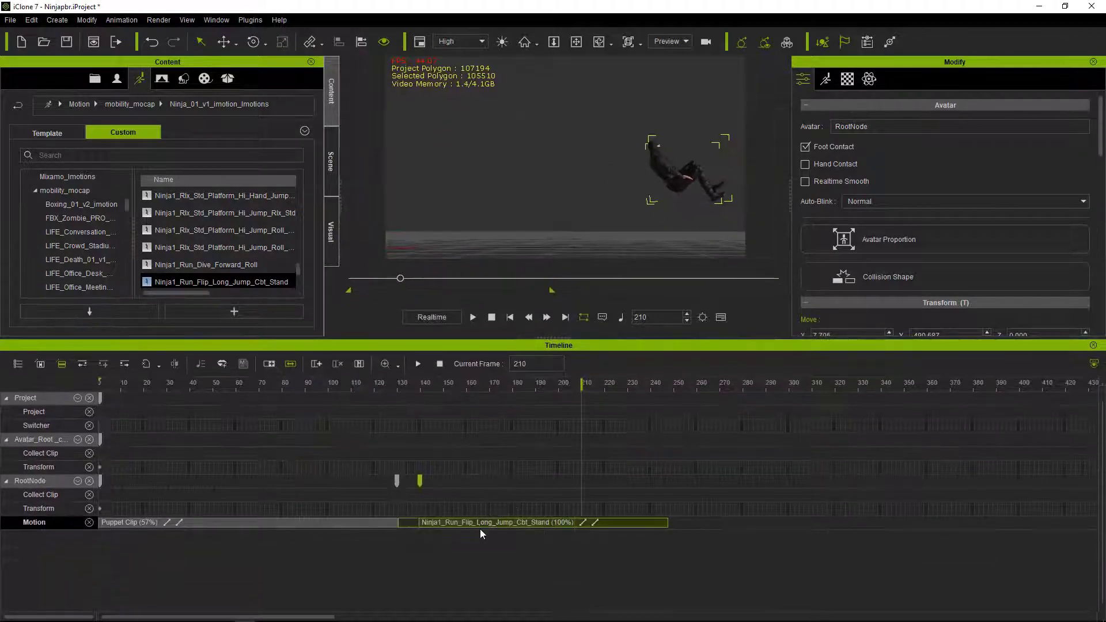
pyautogui.moveTo(480, 524); pyautogui.dragTo(459, 524)
pyautogui.moveTo(423, 384)
pyautogui.mouseDown()
pyautogui.moveTo(389, 403)
pyautogui.moveTo(450, 431)
pyautogui.mouseUp()
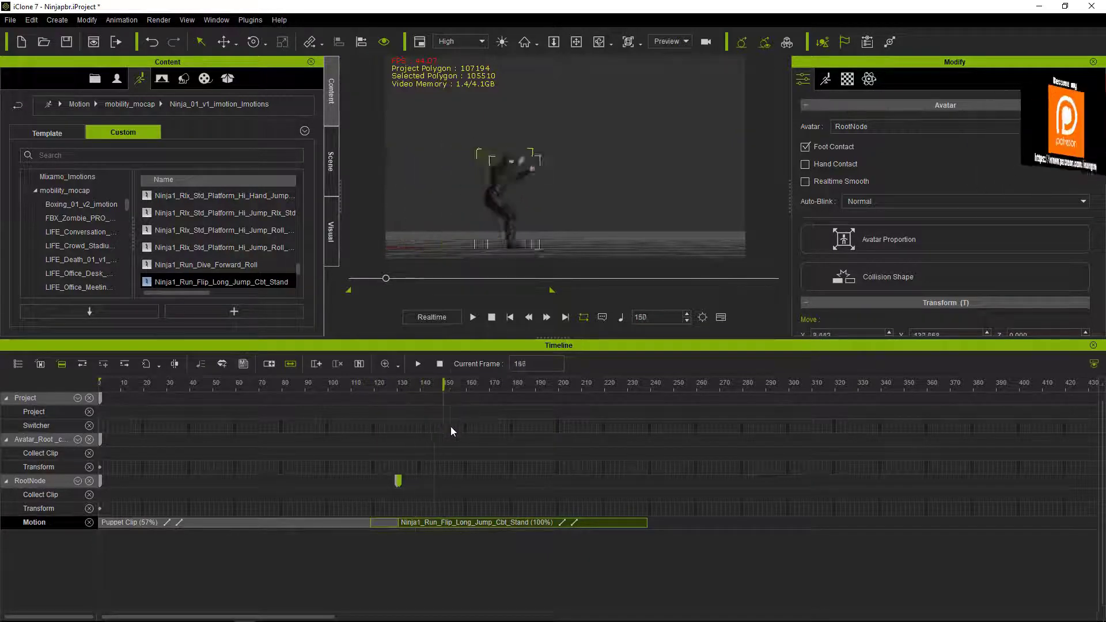
pyautogui.moveTo(450, 431)
pyautogui.mouseDown()
pyautogui.moveTo(602, 444)
pyautogui.moveTo(376, 437)
pyautogui.moveTo(201, 402)
pyautogui.mouseUp()
pyautogui.rightClick(465, 523)
pyautogui.click(489, 338)
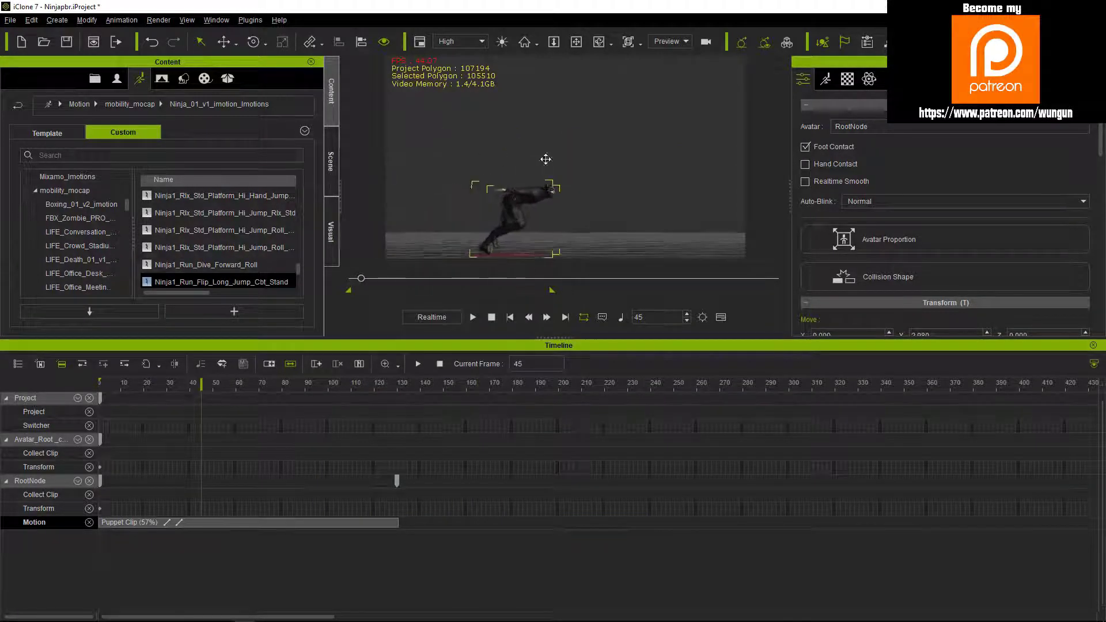
# Step: Enlarge and reframe the ninja view, then preview the run from the first frame
pyautogui.moveTo(553, 338); pyautogui.dragTo(553, 474)
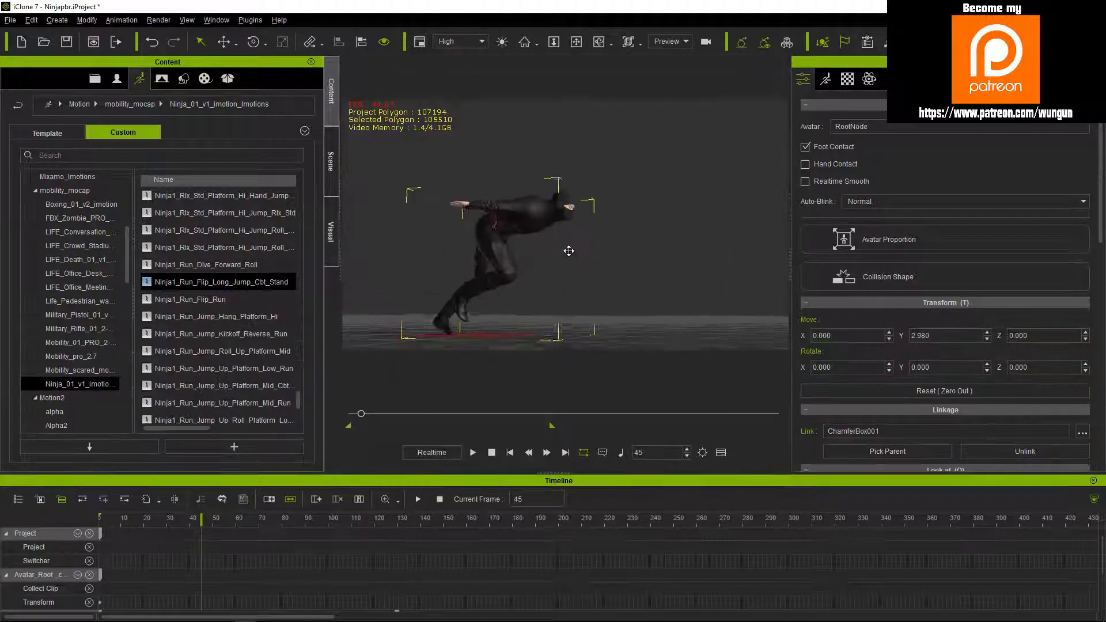
pyautogui.scroll(3, 747, 314)
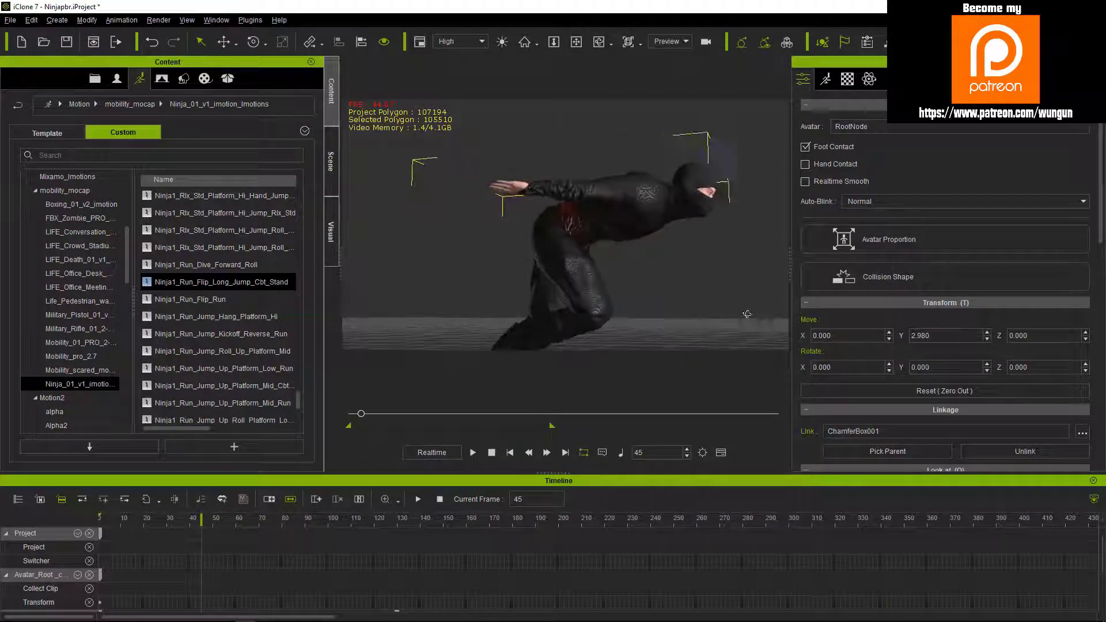
pyautogui.moveTo(748, 314); pyautogui.dragTo(565, 331, button='middle')
pyautogui.moveTo(361, 413); pyautogui.dragTo(350, 413)
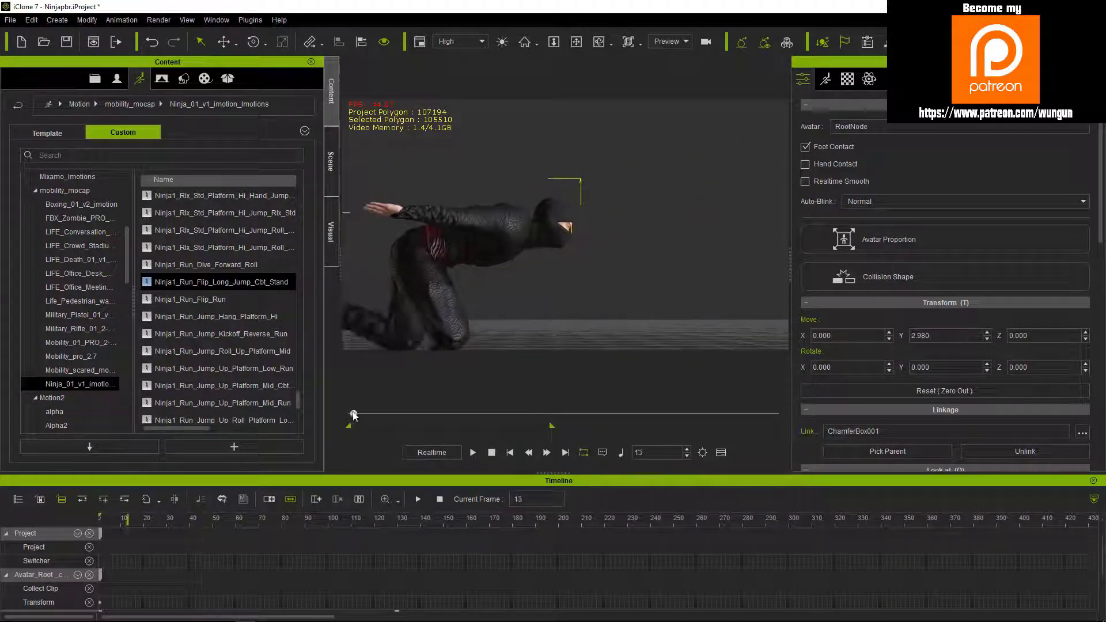
pyautogui.click(473, 454)
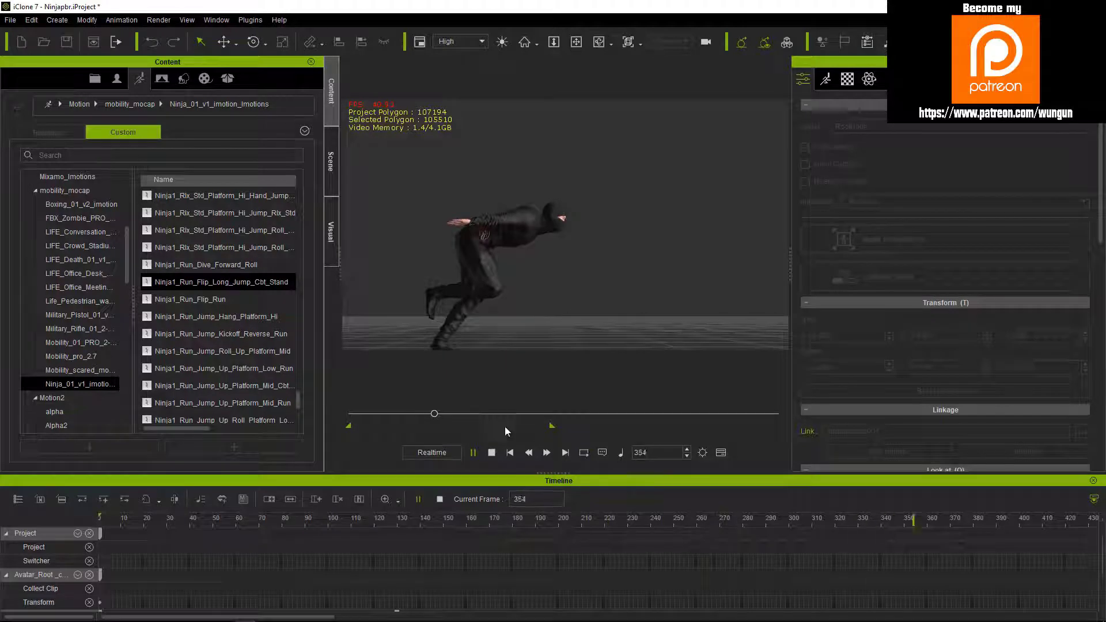
pyautogui.moveTo(440, 414); pyautogui.dragTo(385, 415)
# Step: End the playback range at about frame 128 and preview the shortened run
pyautogui.scroll(-2, 408, 532)
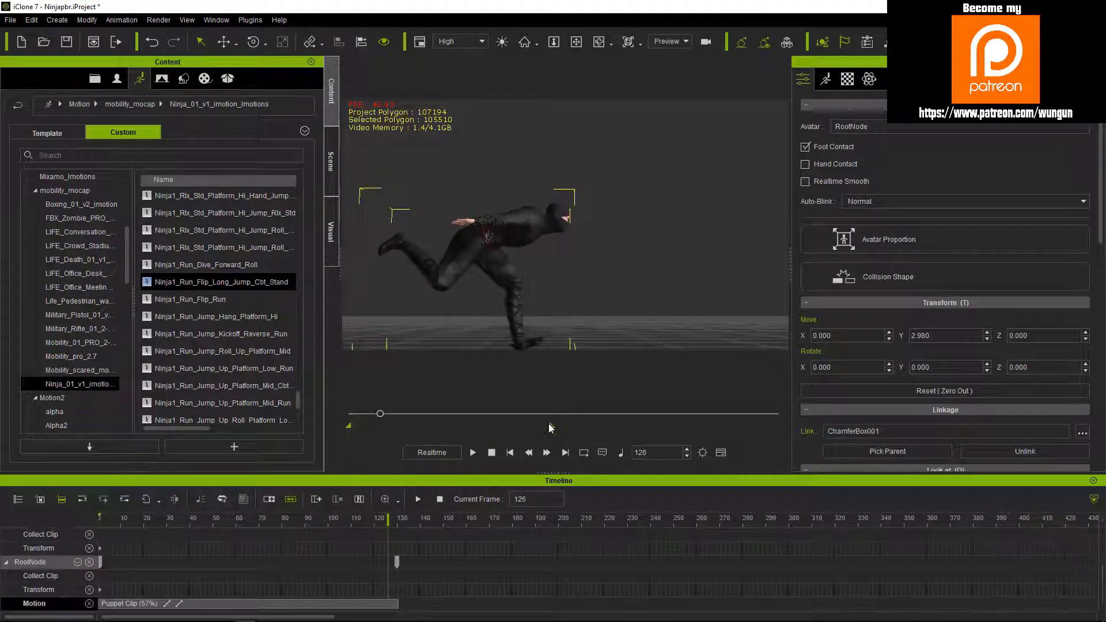
pyautogui.moveTo(447, 518); pyautogui.dragTo(392, 521)
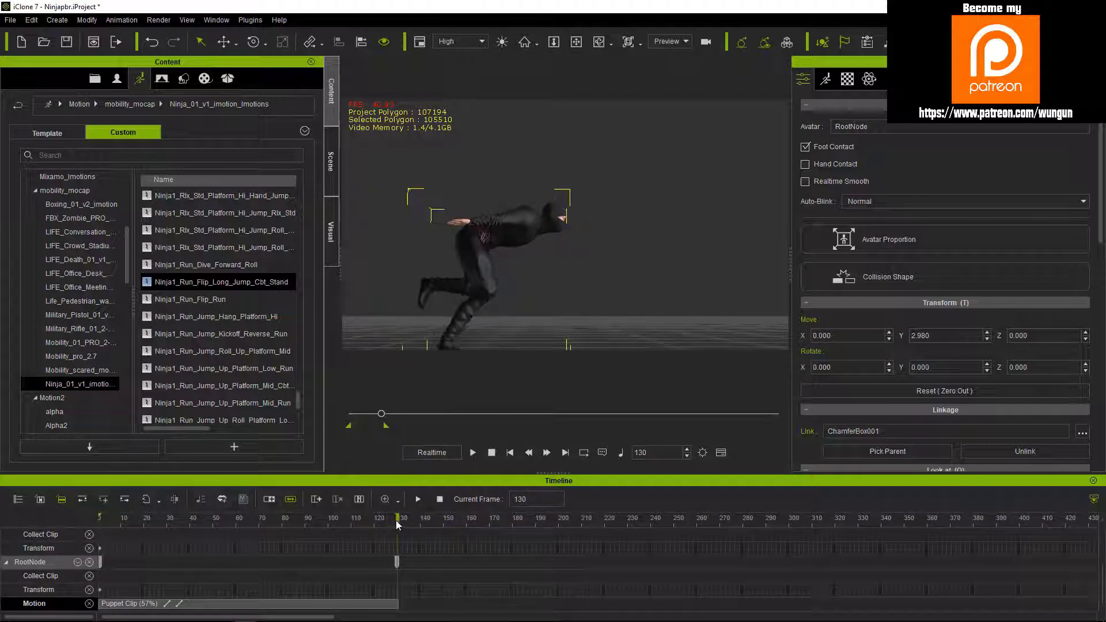
pyautogui.click(472, 452)
pyautogui.click(473, 453)
pyautogui.click(473, 453)
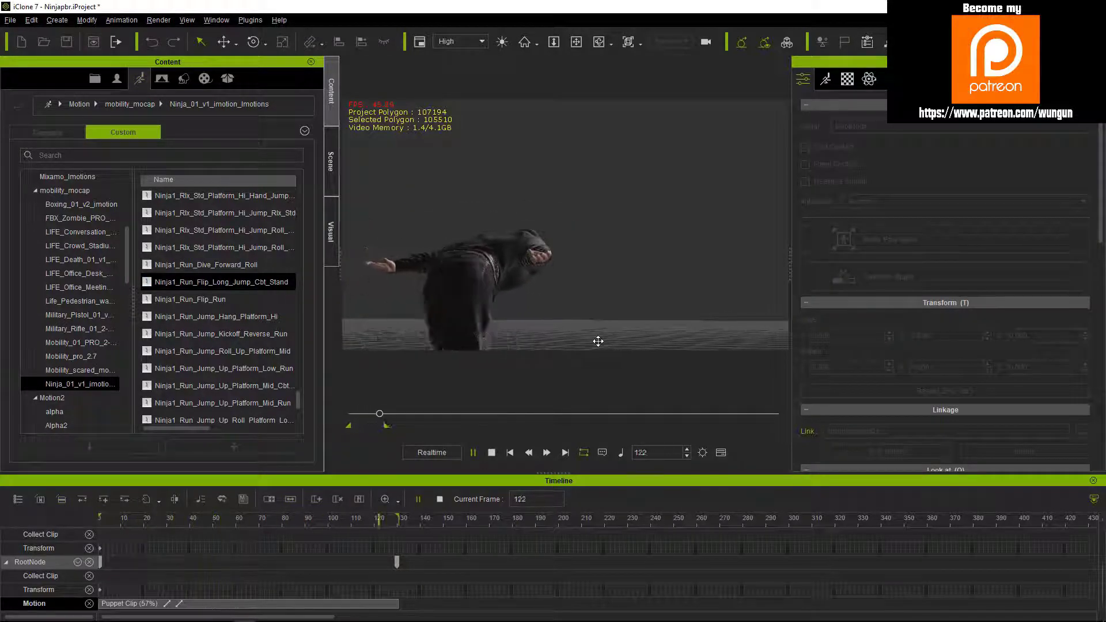
pyautogui.click(492, 453)
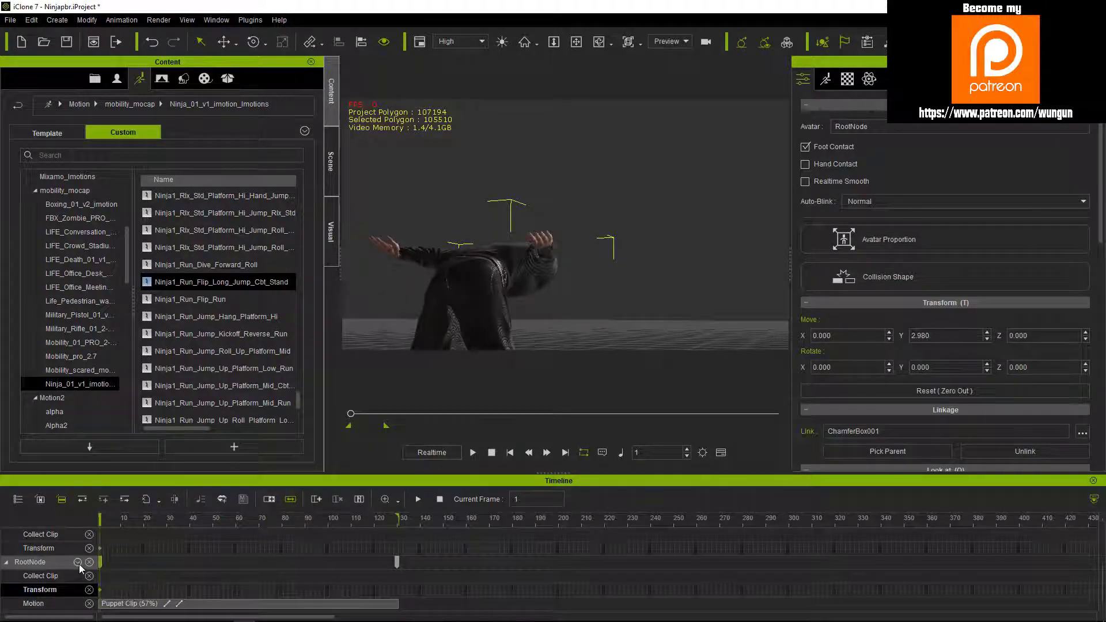
# Step: Filter to the ninja's RootNode tracks, expand the Motion Layer, and delete the frame-130 keys
pyautogui.click(78, 563)
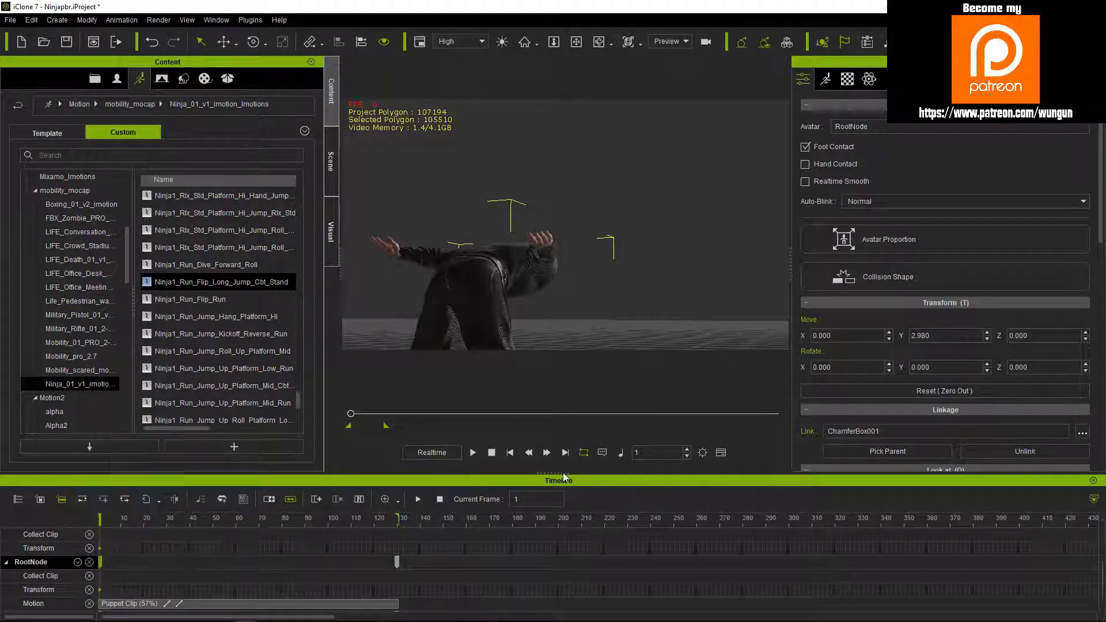
pyautogui.moveTo(562, 473); pyautogui.dragTo(563, 355)
pyautogui.click(13, 552)
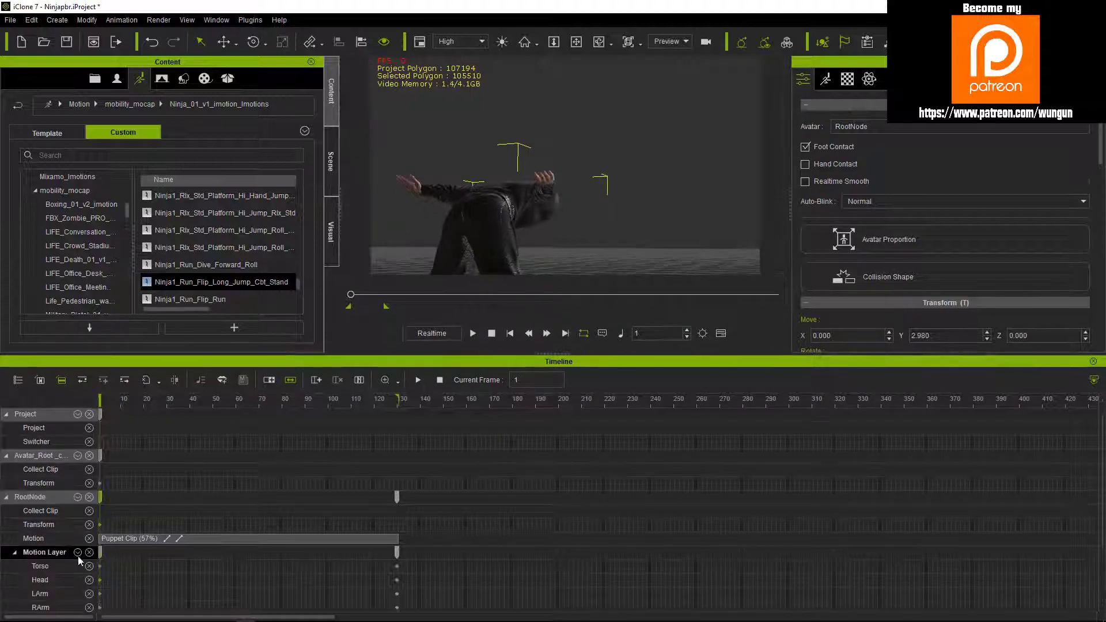
pyautogui.rightClick(398, 554)
pyautogui.click(449, 527)
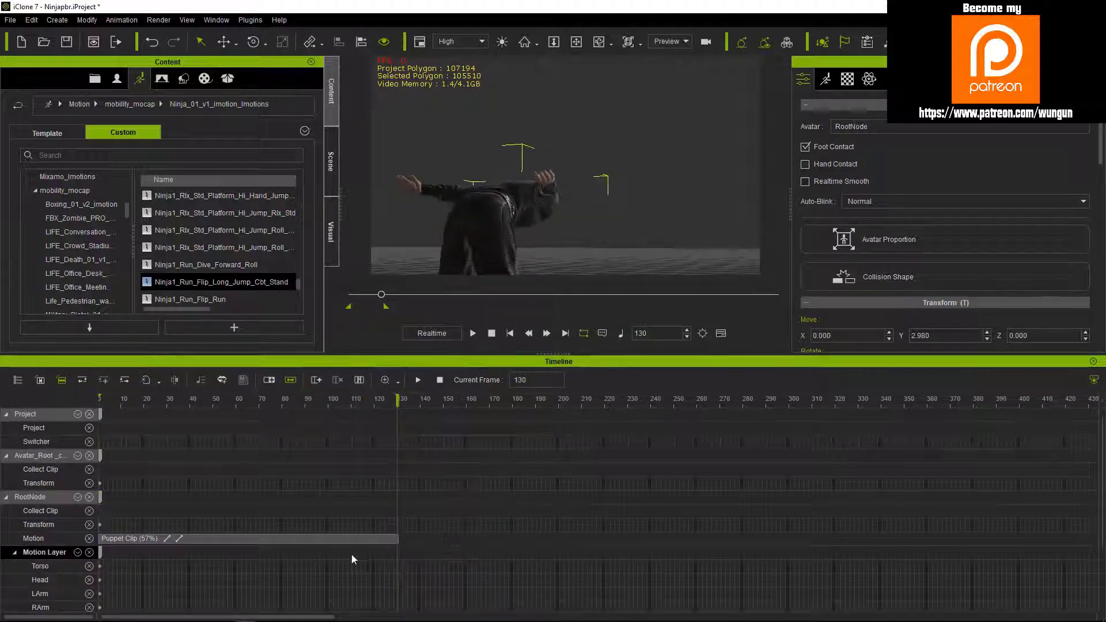
# Step: Select the Torso track at frame 130 and replay the animation in a larger view
pyautogui.moveTo(398, 406); pyautogui.dragTo(103, 555)
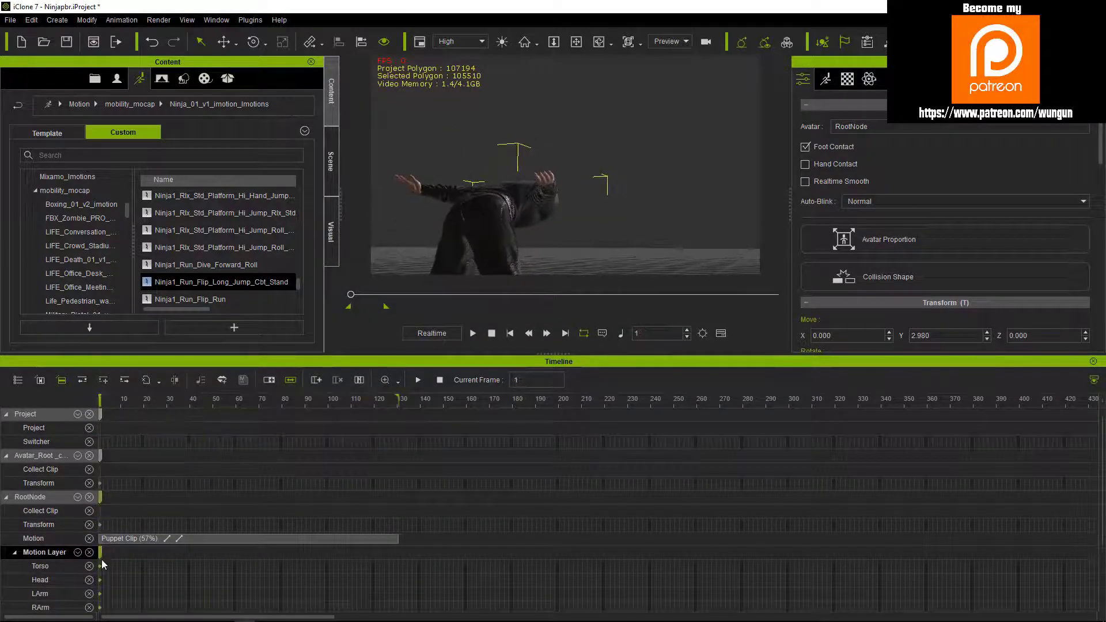
pyautogui.click(101, 560)
pyautogui.moveTo(350, 293); pyautogui.dragTo(381, 293)
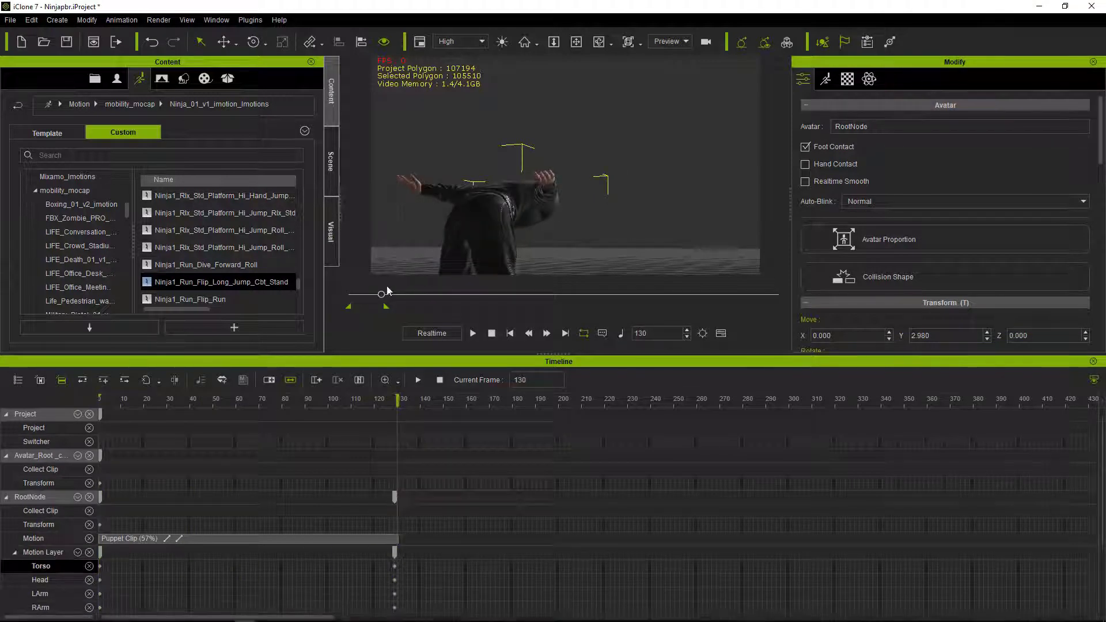
pyautogui.click(472, 333)
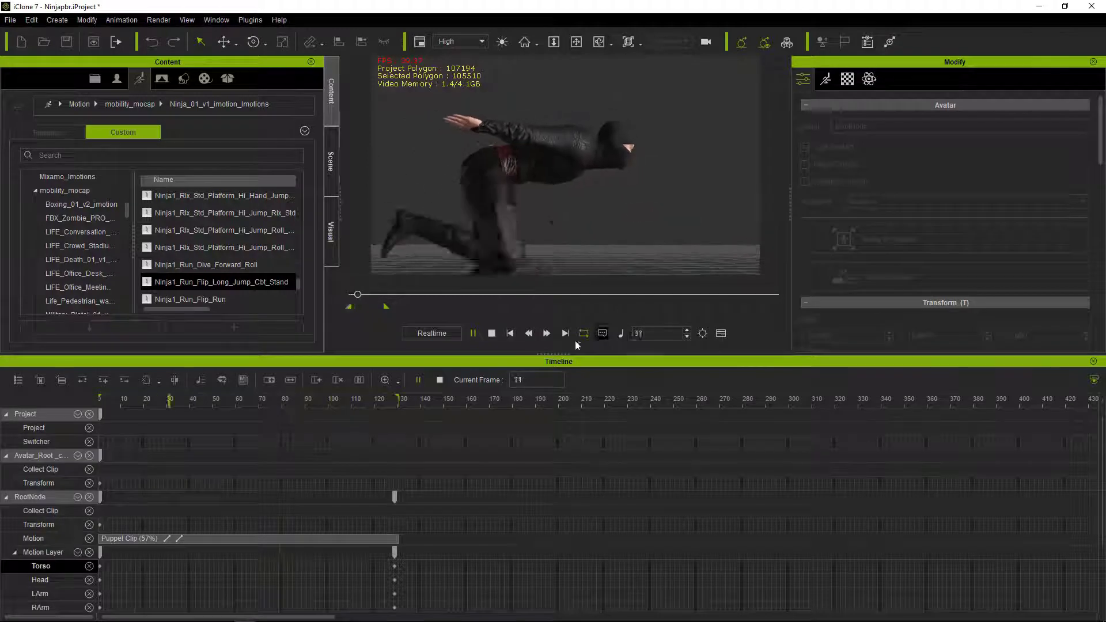
pyautogui.moveTo(576, 353); pyautogui.dragTo(576, 494)
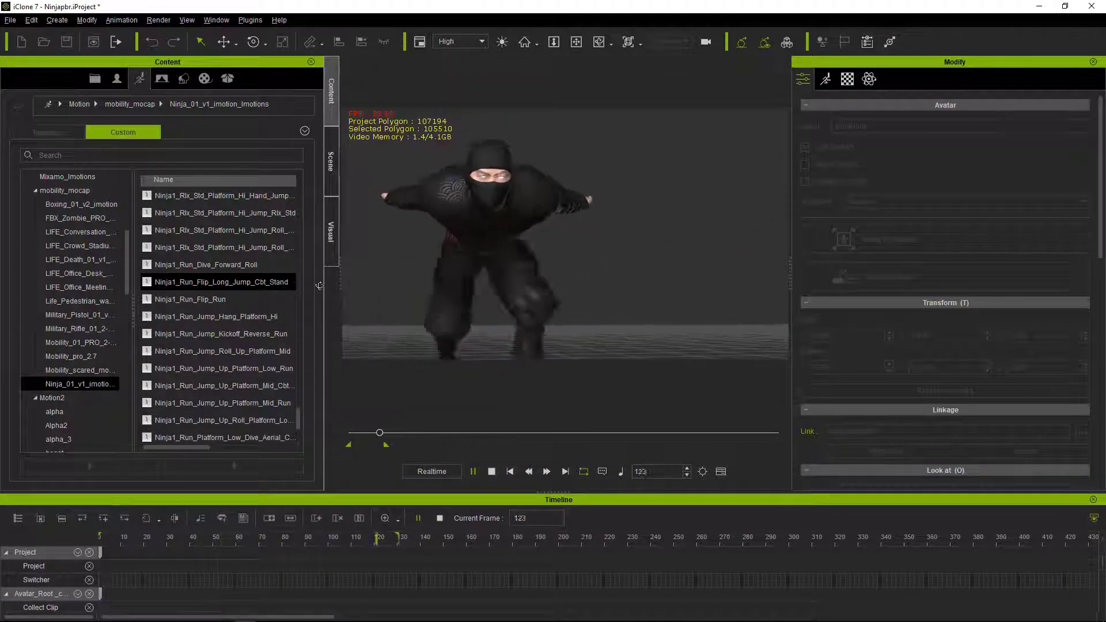